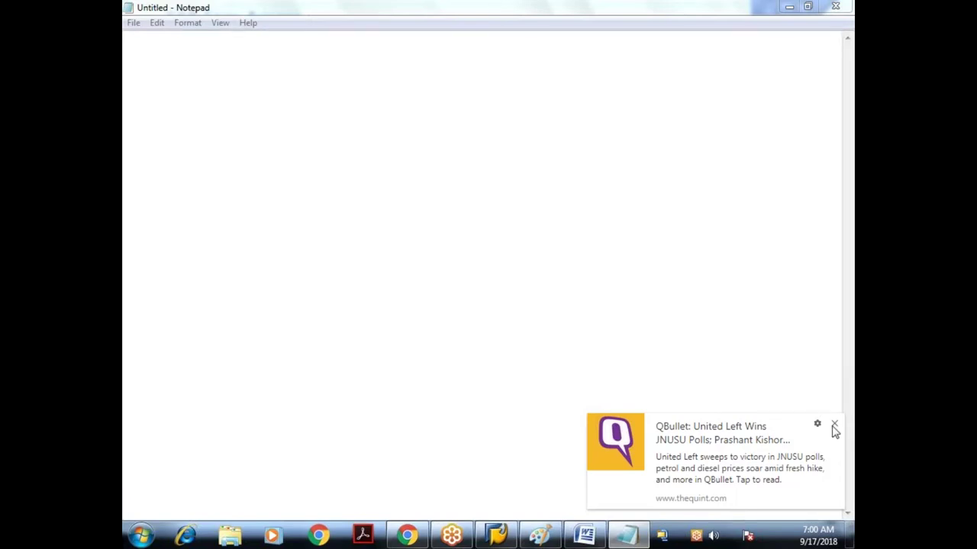
Dismiss the notification and write the heading "View cluster:" a few lines down in the blank note, then indent it
{"action": "left_click", "coordinate": [834, 425]}
{"action": "left_click", "coordinate": [413, 158]}
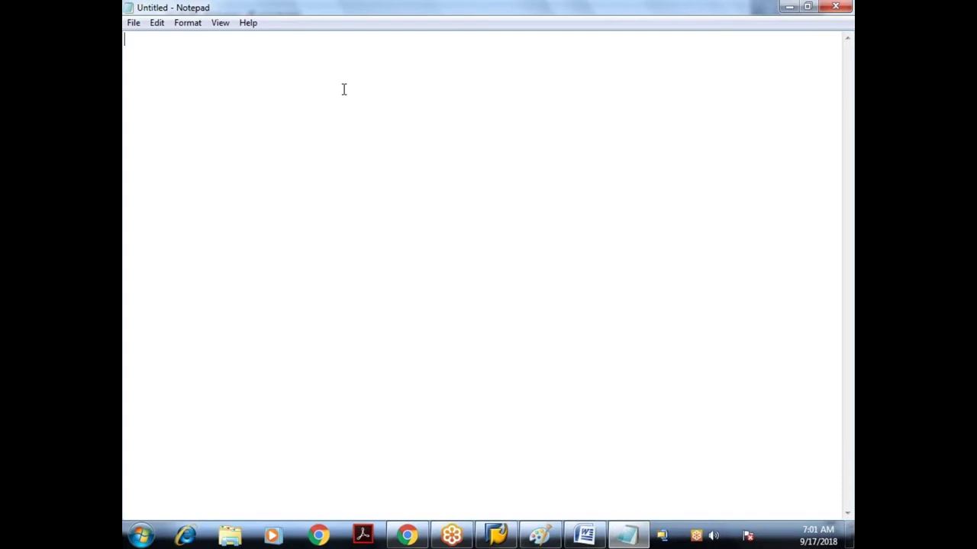
{"action": "key", "text": "Return"}
{"action": "key", "text": "Return"}
{"action": "key", "text": "Return"}
{"action": "key", "text": "Return"}
{"action": "type", "text": "View cluster:"}
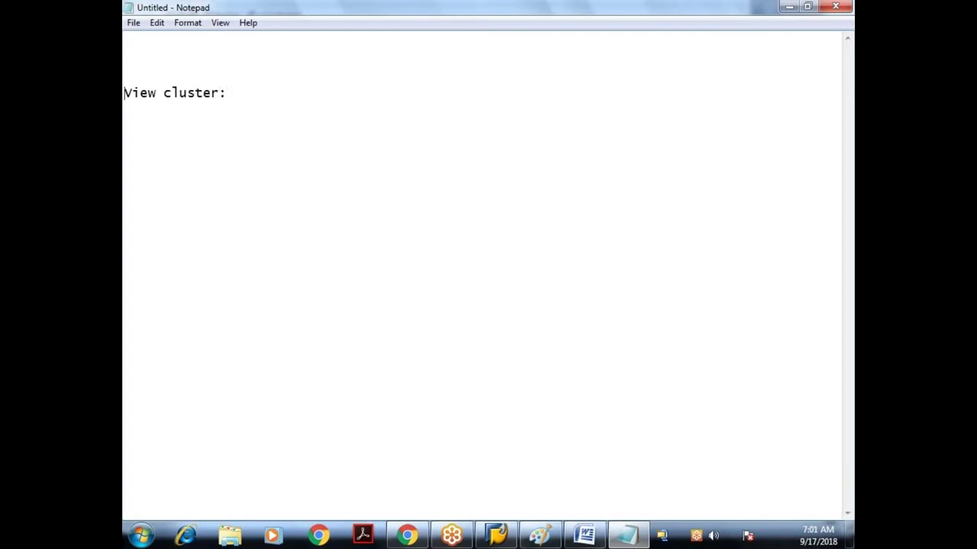
{"action": "key", "text": "Tab"}
{"action": "key", "text": "End"}
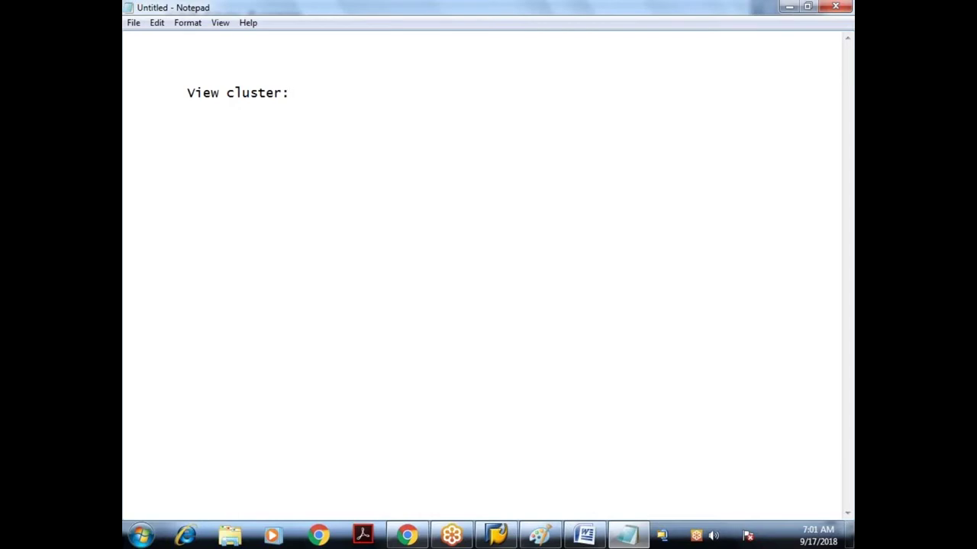
Add the indented line "Material tables: MARA, MAKT,MARC, MARD" beneath the heading
{"action": "key", "text": "Tab"}
{"action": "type", "text": "Material tab"}
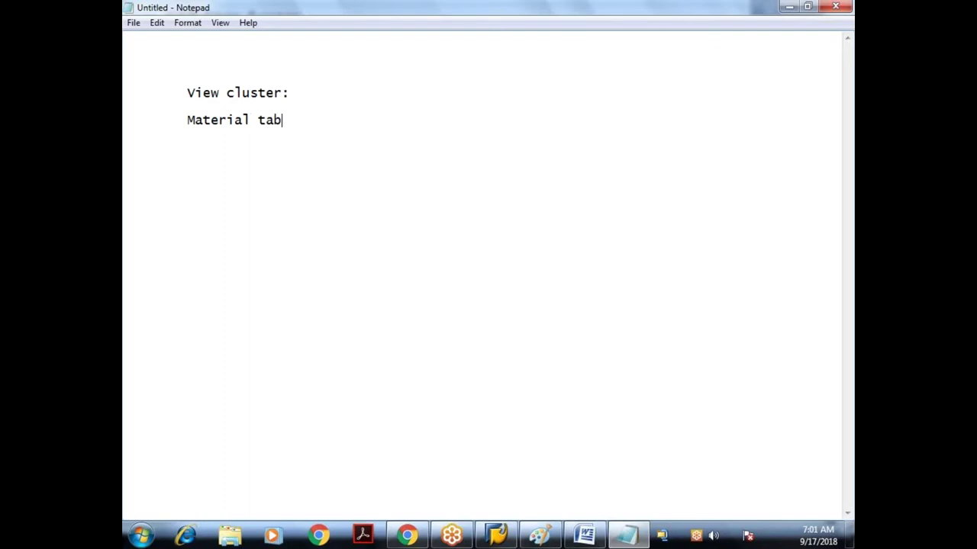
{"action": "type", "text": "les: MARA, MAK"}
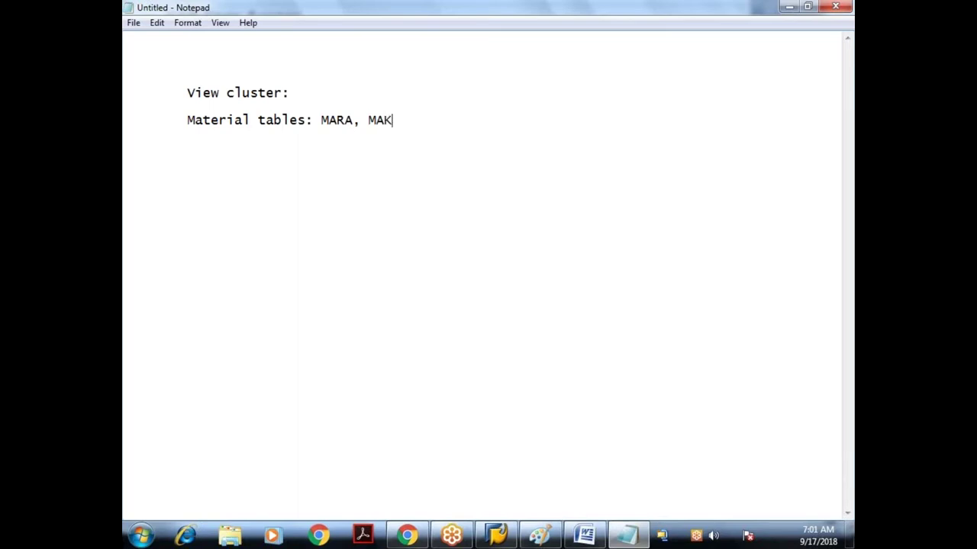
{"action": "type", "text": "T,MARC,"}
{"action": "type", "text": "MARD"}
{"action": "key", "text": "Return"}
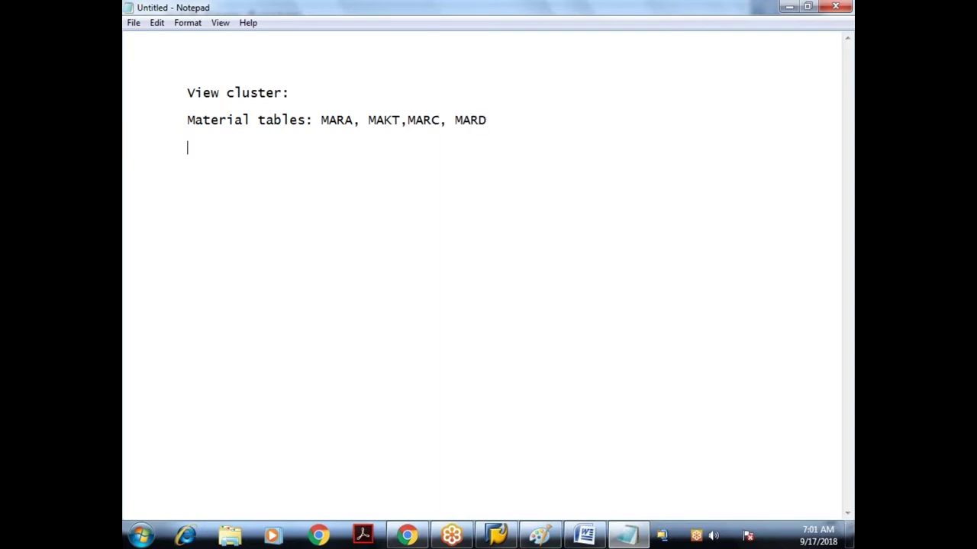
{"action": "left_click_drag", "start_coordinate": [321, 122], "coordinate": [400, 121]}
{"action": "left_click", "coordinate": [325, 126]}
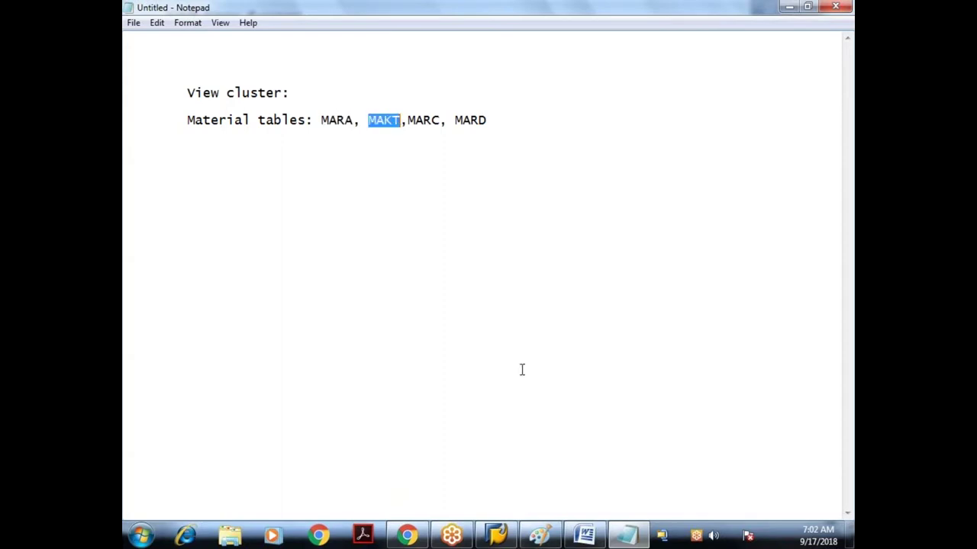
Switch to SAP and open the ABAP Dictionary with transaction se11 in four parallel sessions
{"action": "left_click", "coordinate": [496, 535]}
{"action": "type", "text": "se11"}
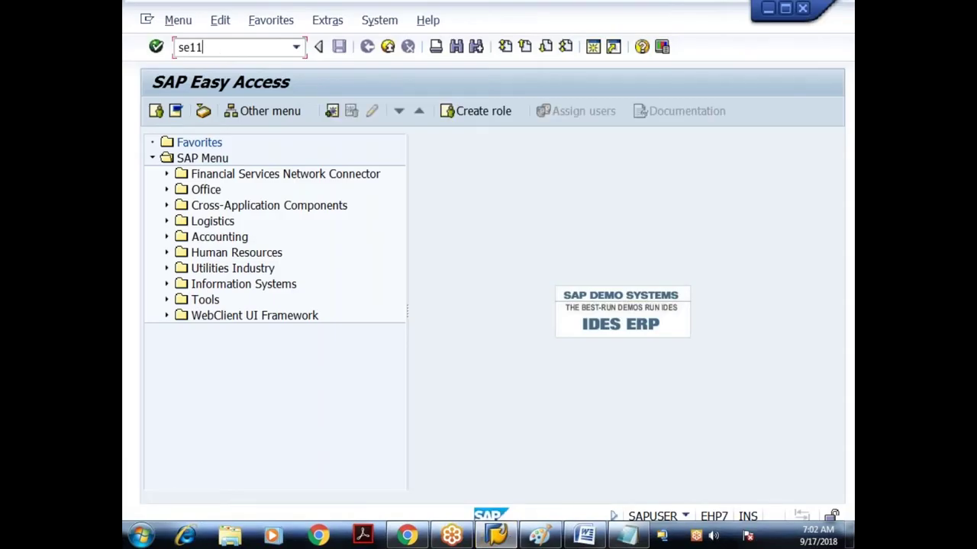
{"action": "key", "text": "Return"}
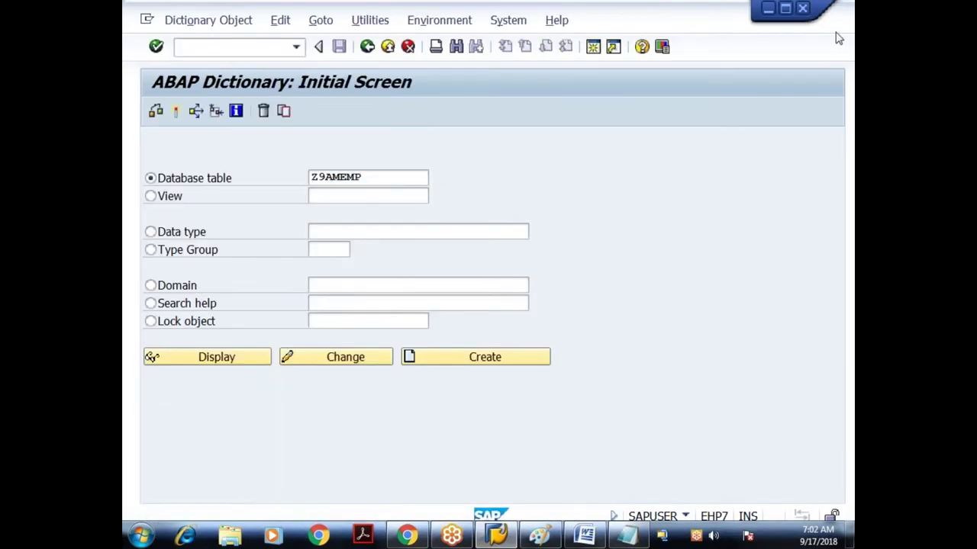
{"action": "key", "text": "F3"}
{"action": "type", "text": "se11"}
{"action": "key", "text": "Return"}
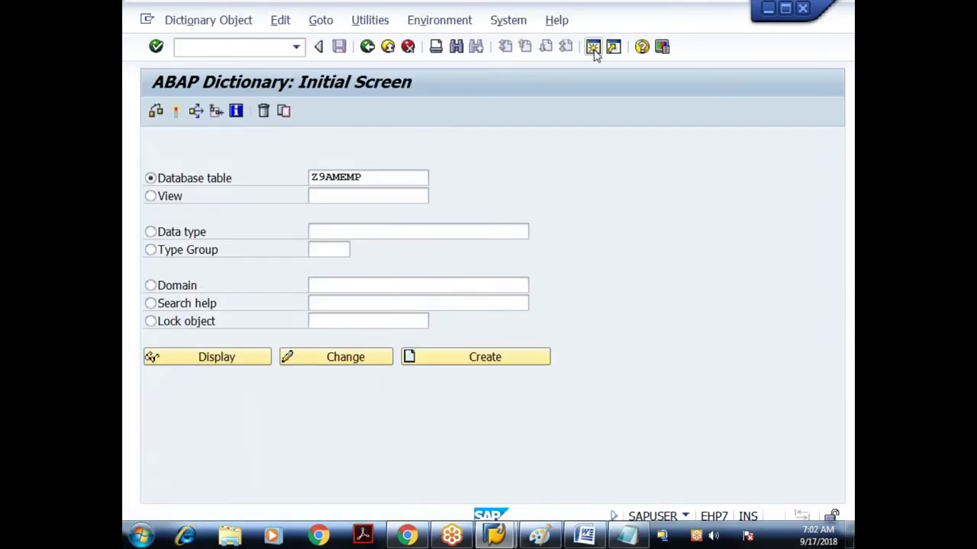
{"action": "left_click", "coordinate": [593, 46]}
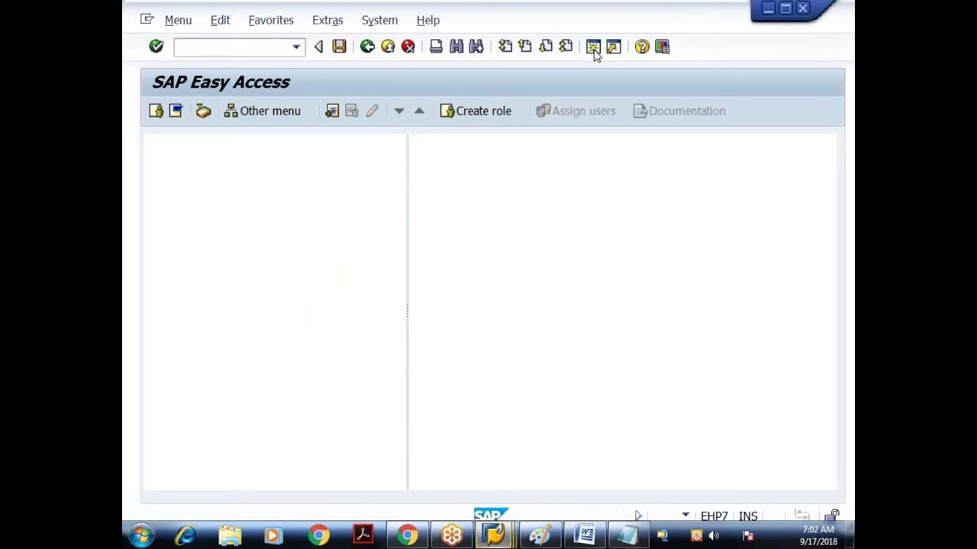
{"action": "type", "text": "se11"}
{"action": "key", "text": "Return"}
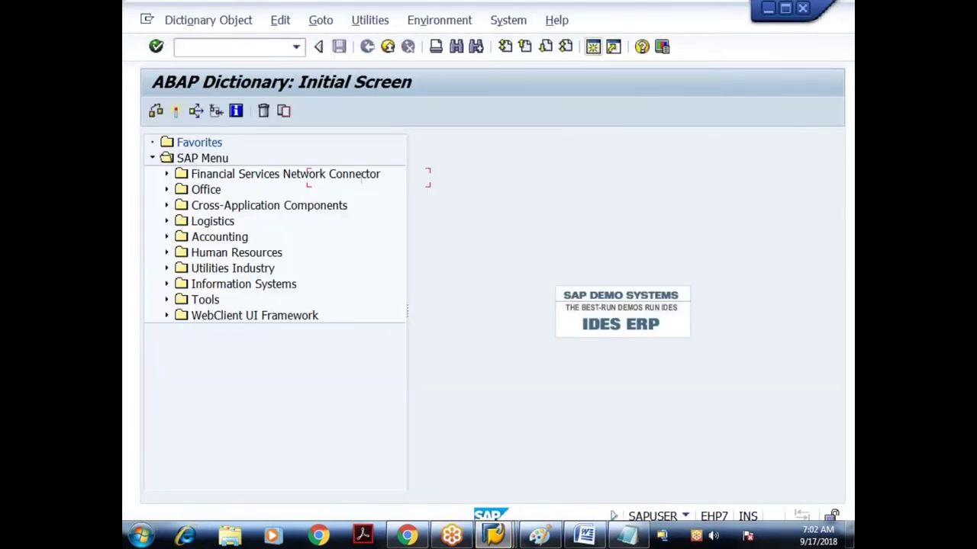
{"action": "left_click", "coordinate": [592, 48]}
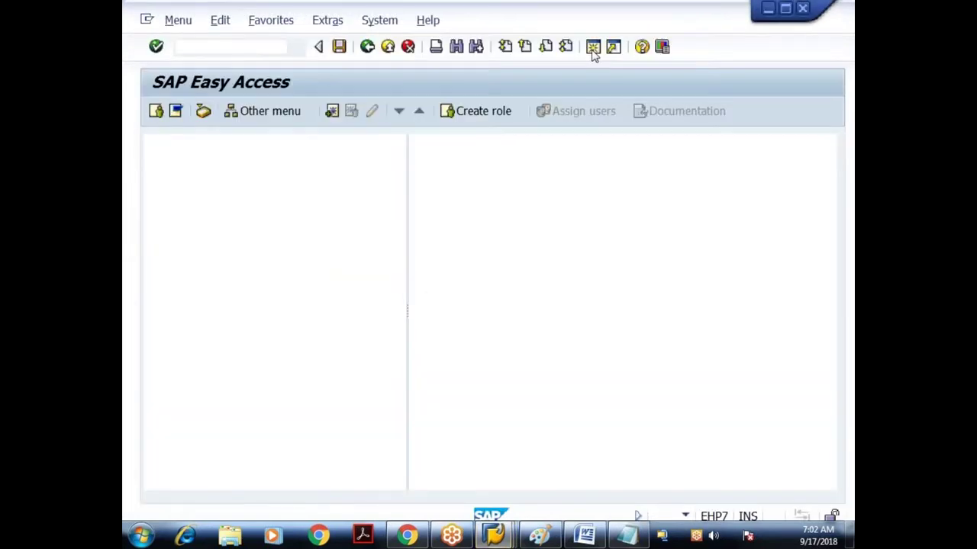
{"action": "type", "text": "se11"}
{"action": "key", "text": "Return"}
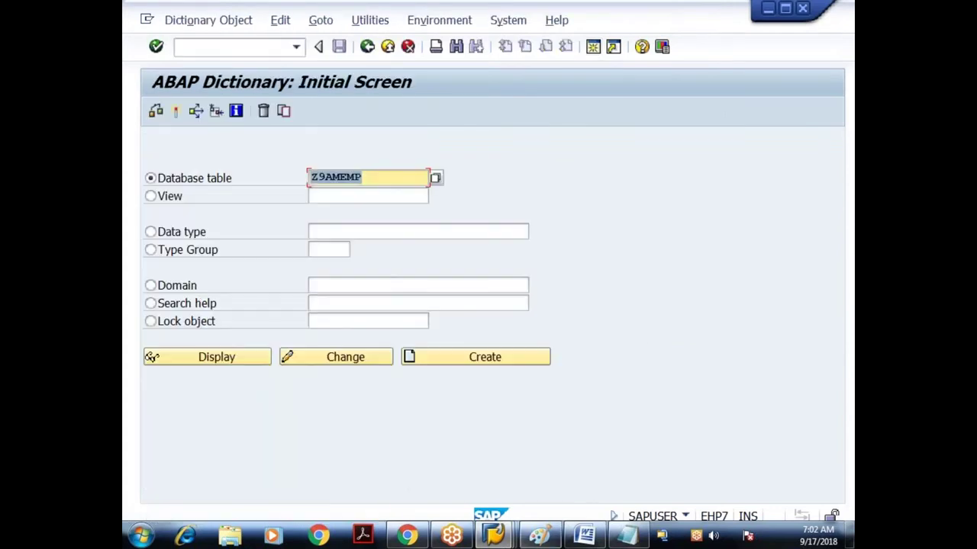
Display the database table MARA in the first session and MAKT in the second
{"action": "left_click", "coordinate": [510, 537]}
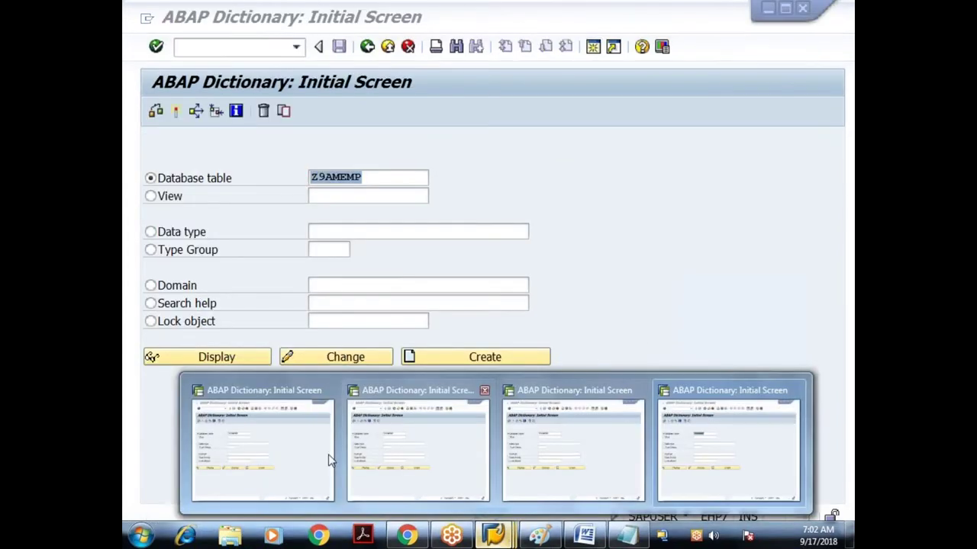
{"action": "left_click", "coordinate": [330, 460]}
{"action": "type", "text": "mara"}
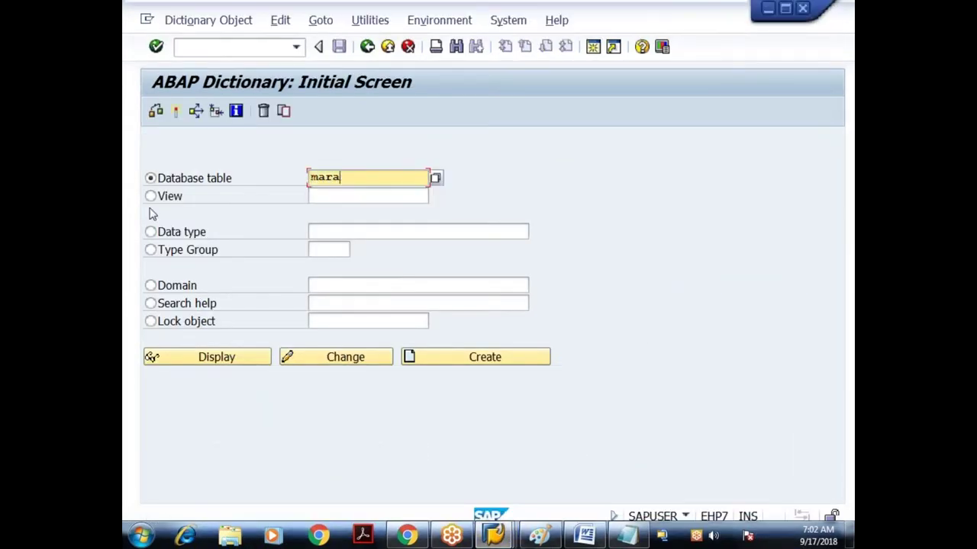
{"action": "key", "text": "Return"}
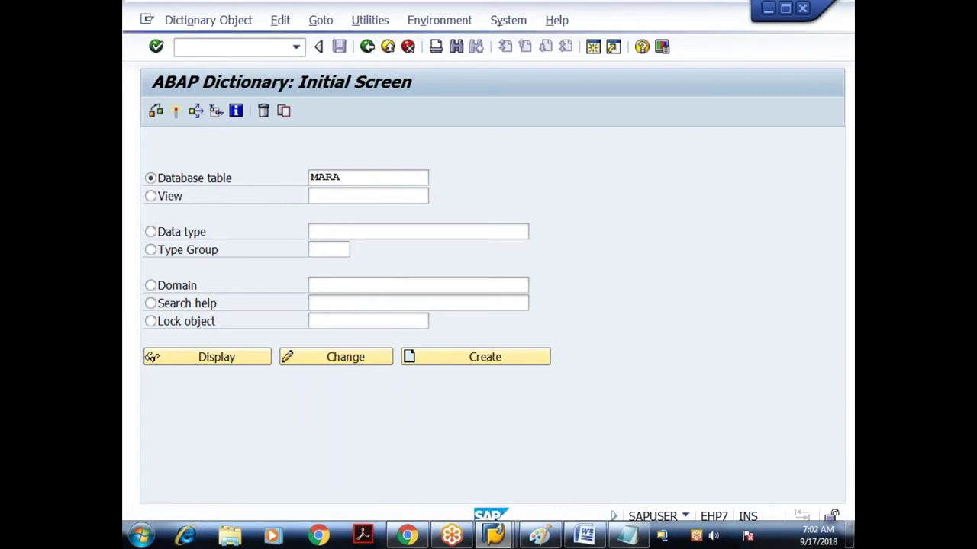
{"action": "left_click", "coordinate": [495, 537]}
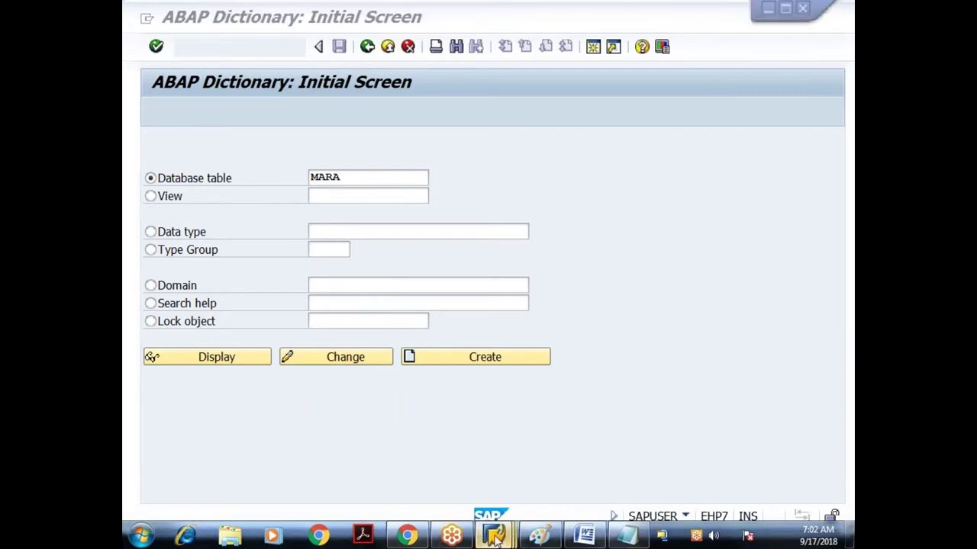
{"action": "mouse_move", "coordinate": [494, 536]}
{"action": "left_click", "coordinate": [484, 392]}
{"action": "type", "text": "makt"}
{"action": "key", "text": "Return"}
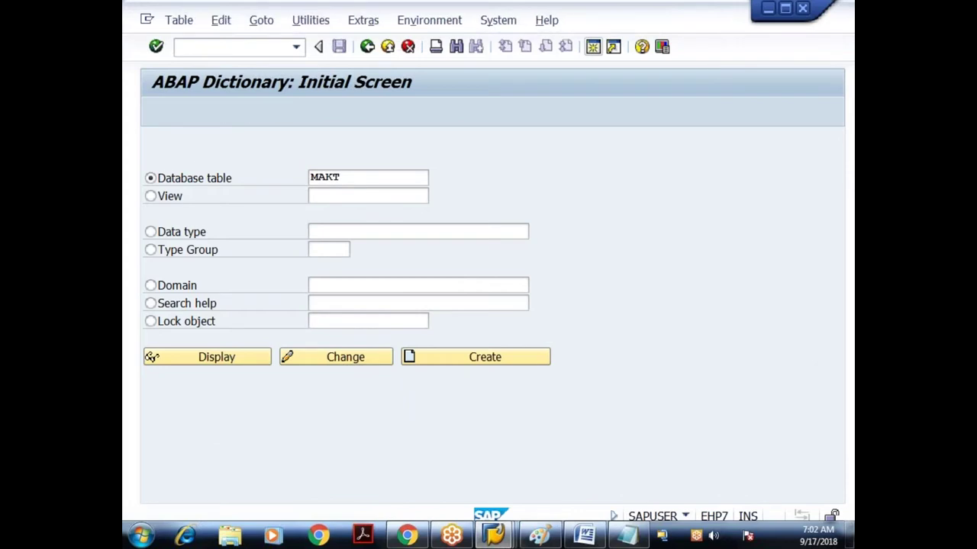
Display the database table MARC in the third session and MARD in the fourth
{"action": "mouse_move", "coordinate": [494, 536]}
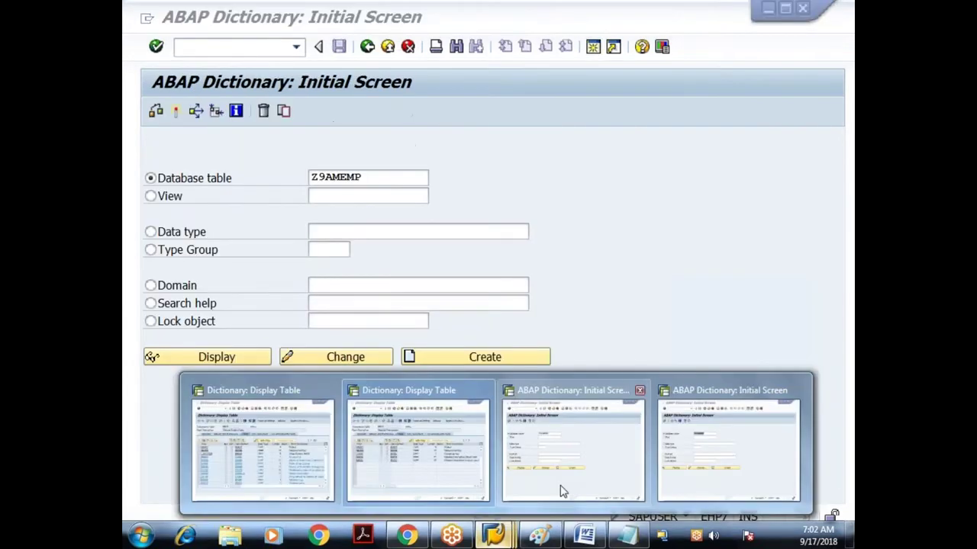
{"action": "left_click", "coordinate": [563, 484]}
{"action": "type", "text": "marc"}
{"action": "key", "text": "Return"}
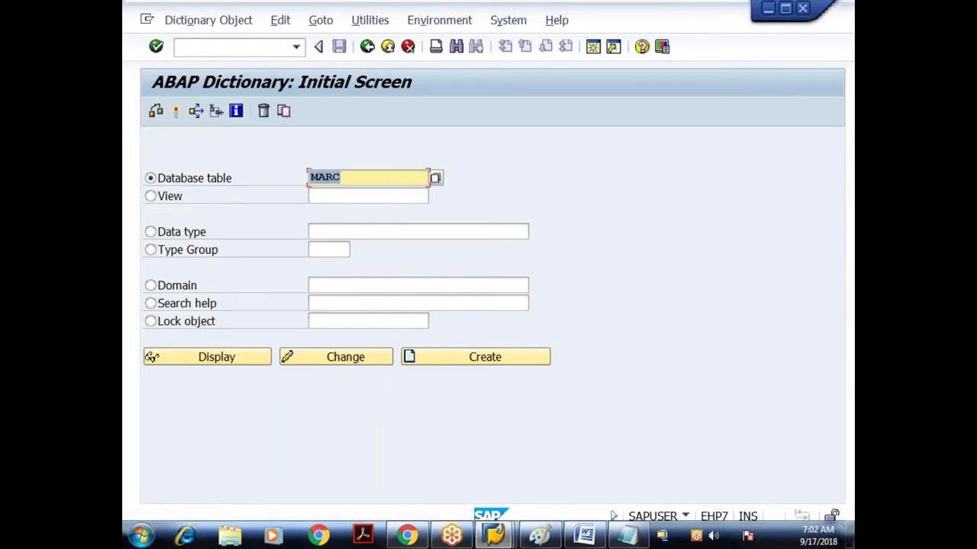
{"action": "mouse_move", "coordinate": [495, 536]}
{"action": "left_click", "coordinate": [731, 450]}
{"action": "key", "text": "F7"}
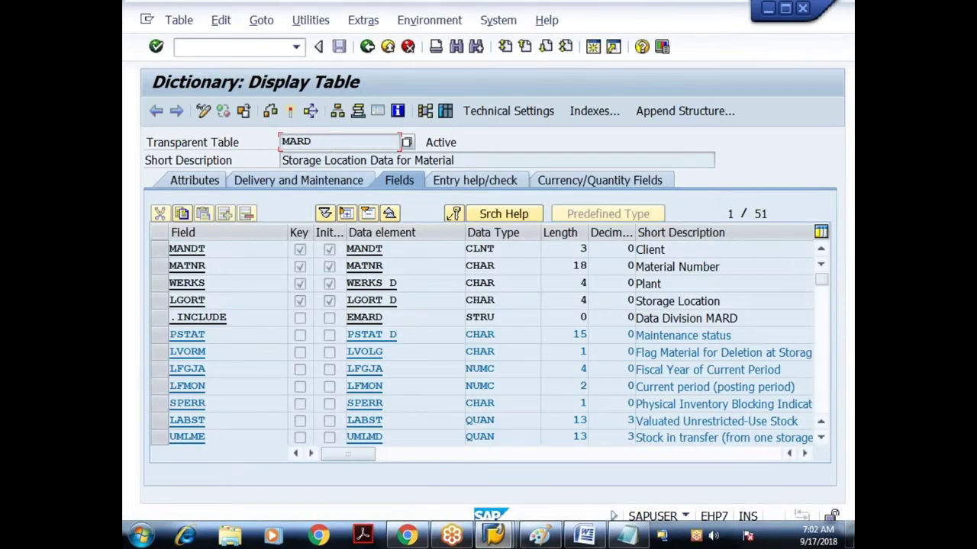
Return to the MARA session and check the number of entries in the table without any selection criteria
{"action": "left_click", "coordinate": [500, 536]}
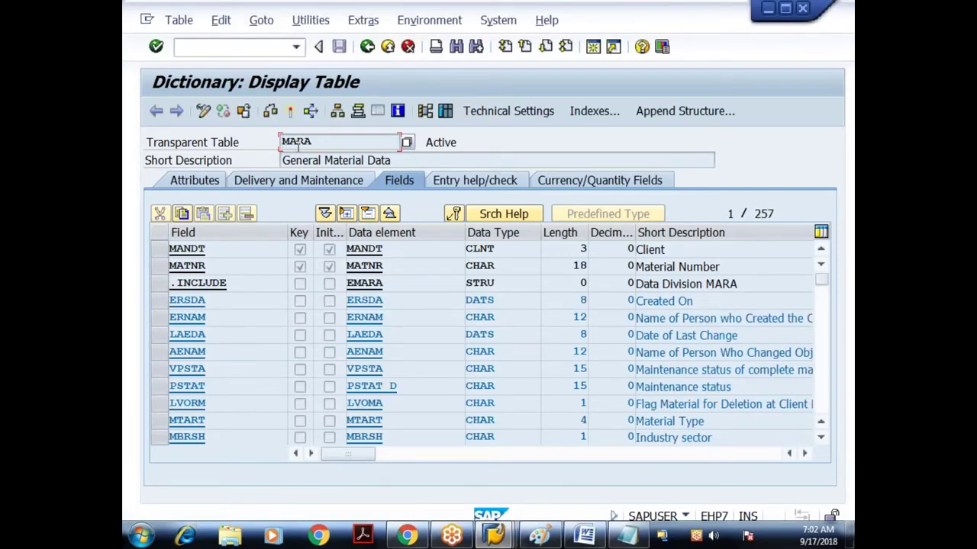
{"action": "left_click", "coordinate": [300, 267]}
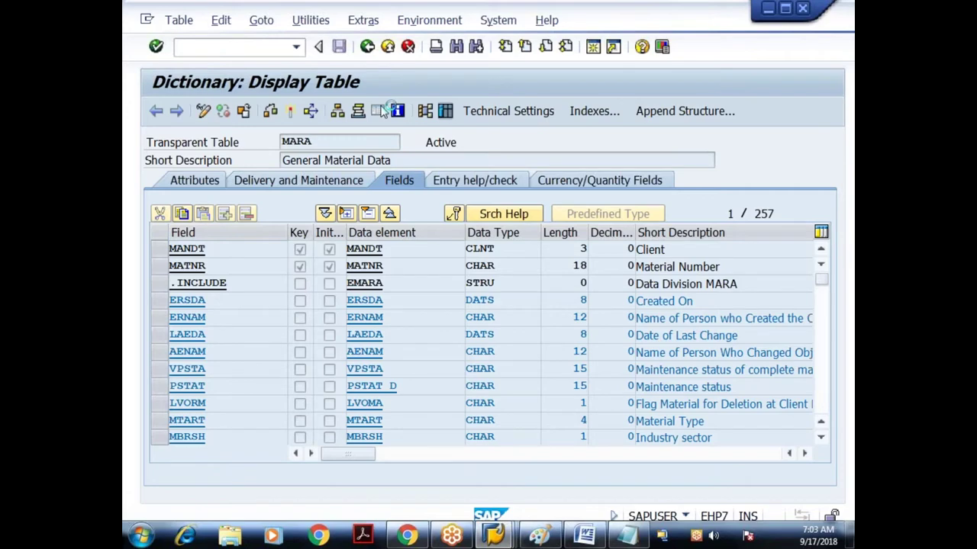
{"action": "left_click", "coordinate": [337, 115]}
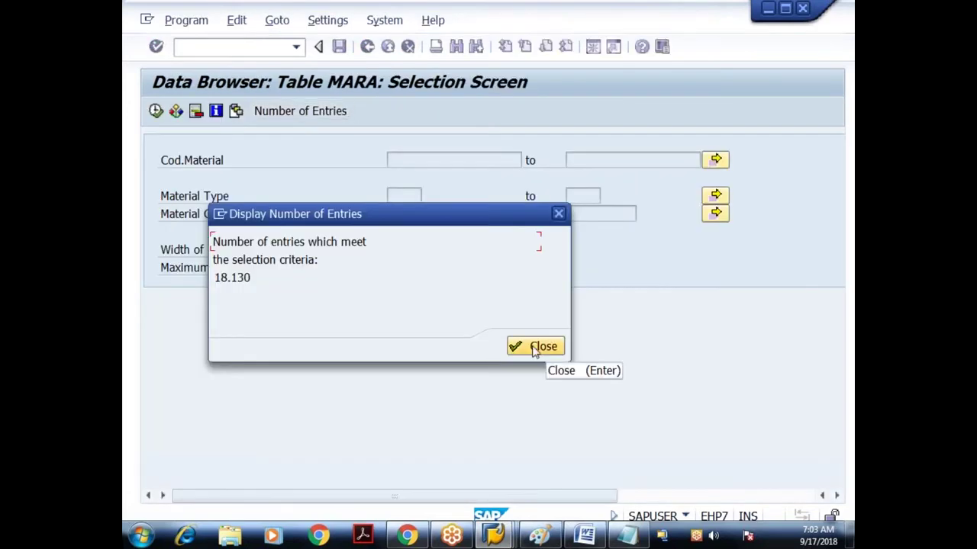
{"action": "left_click", "coordinate": [538, 346]}
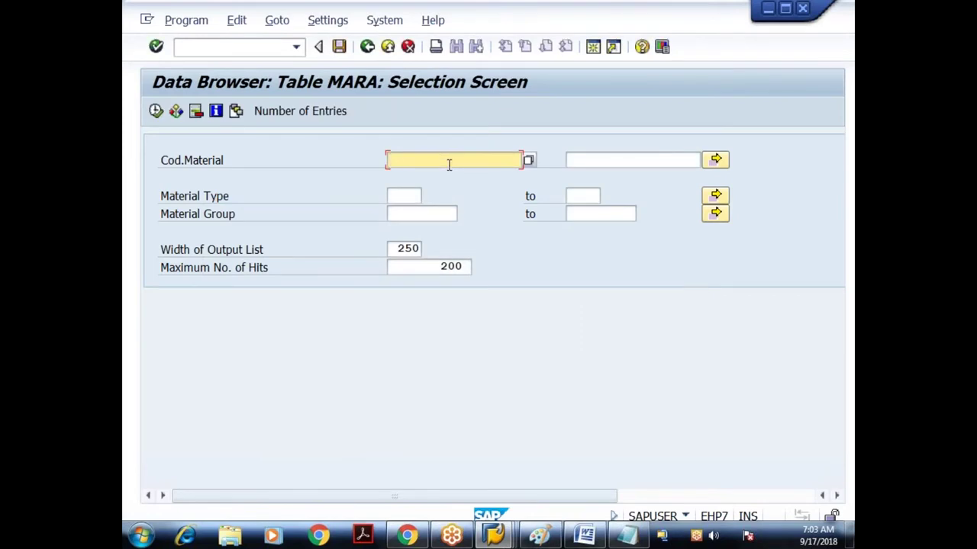
{"action": "key", "text": "F8"}
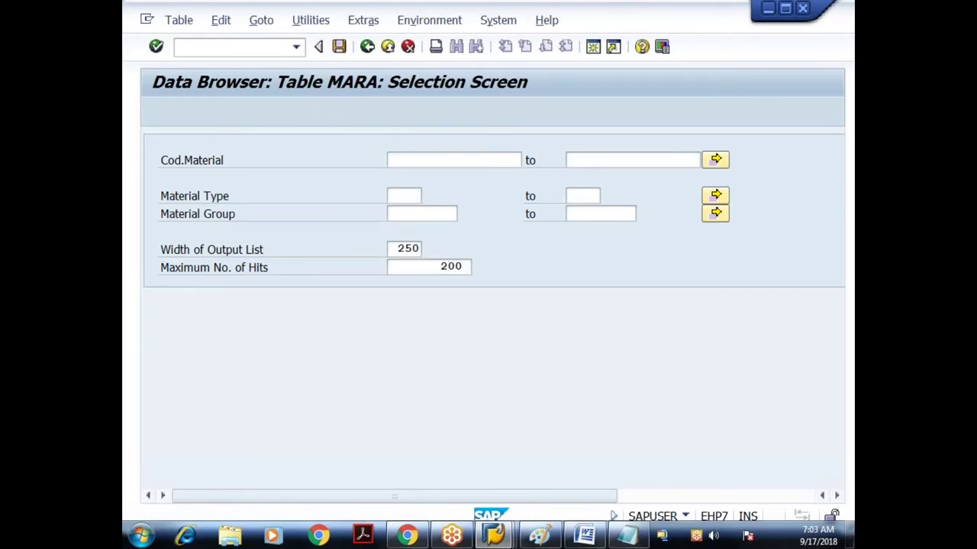
Reopen the MARA contents, check the number of entries for material 100-100, and display the matching records
{"action": "left_click", "coordinate": [446, 112]}
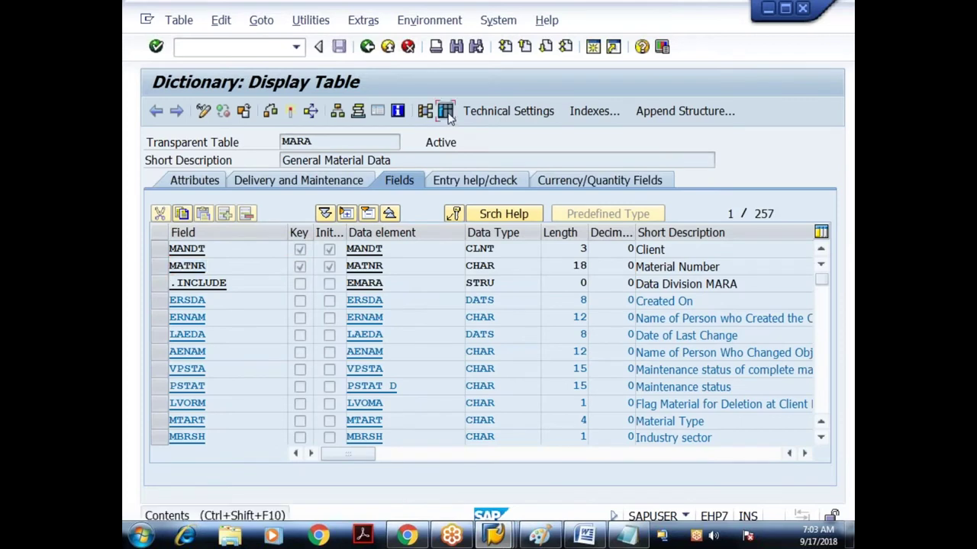
{"action": "type", "text": "100"}
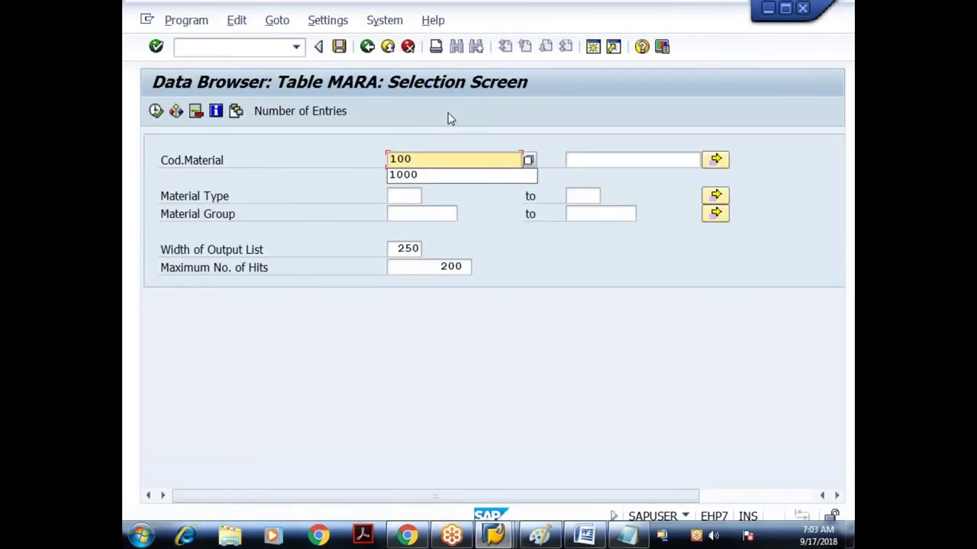
{"action": "type", "text": "-100"}
{"action": "key", "text": "Return"}
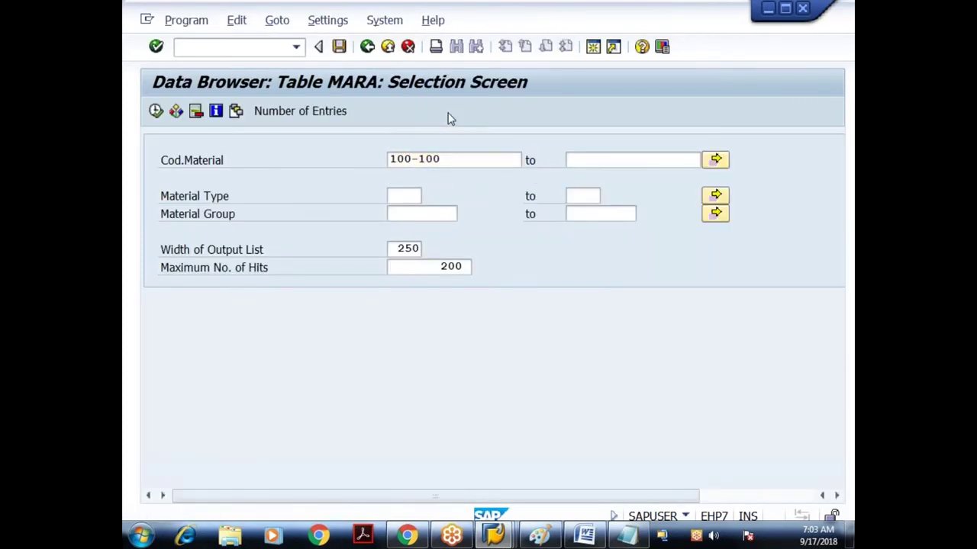
{"action": "left_click", "coordinate": [343, 114]}
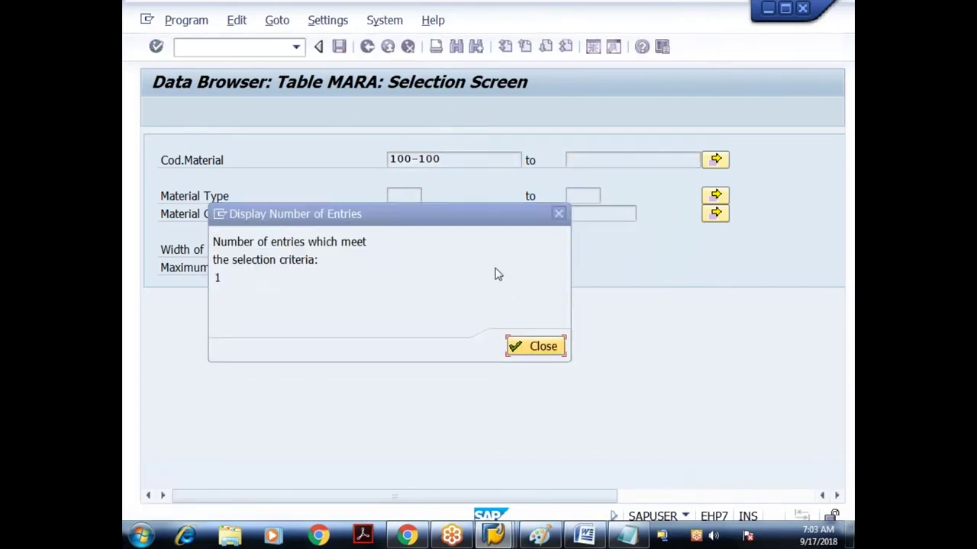
{"action": "key", "text": "Return"}
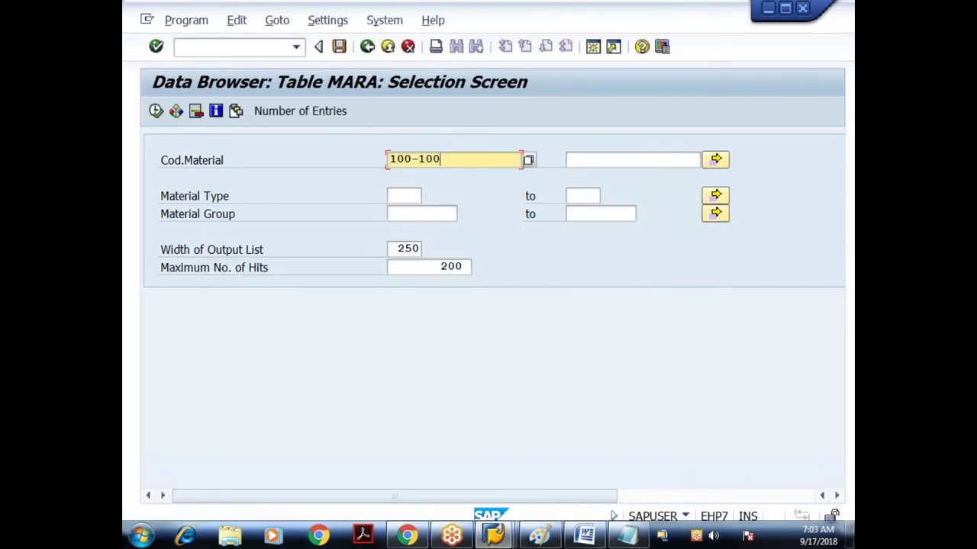
{"action": "left_click", "coordinate": [155, 112]}
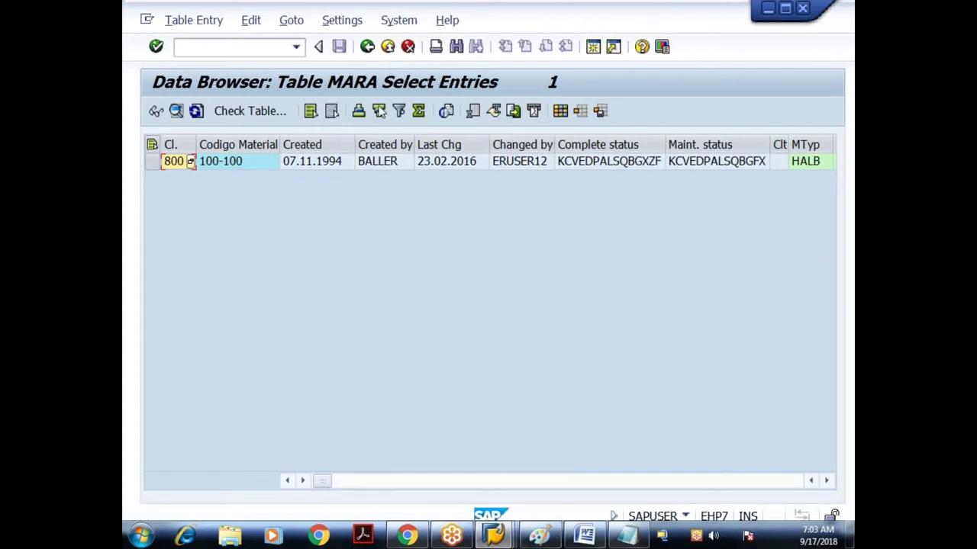
Switch to the MAKT session and examine the table's short description and its key fields for client, material number and language key
{"action": "left_click", "coordinate": [494, 537]}
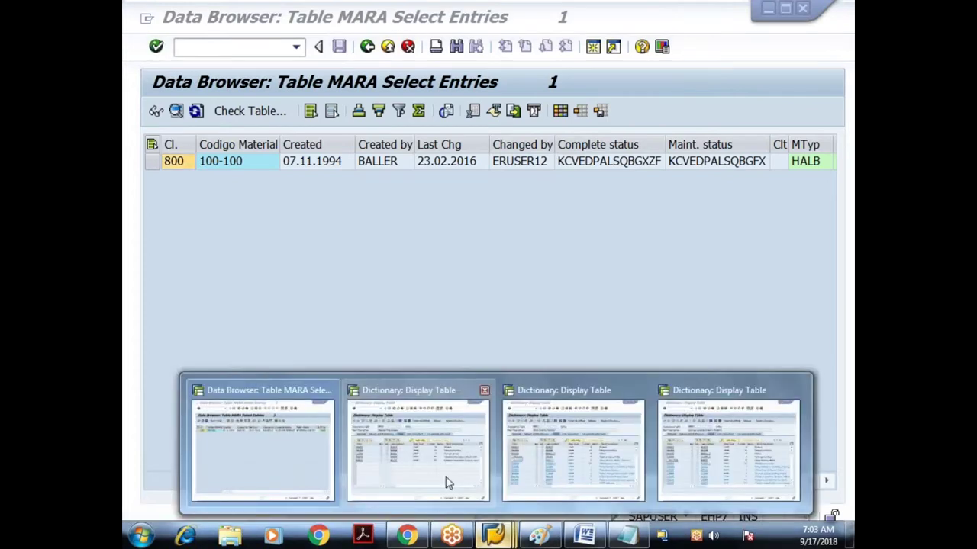
{"action": "left_click", "coordinate": [448, 483]}
{"action": "left_click_drag", "start_coordinate": [282, 160], "coordinate": [395, 166]}
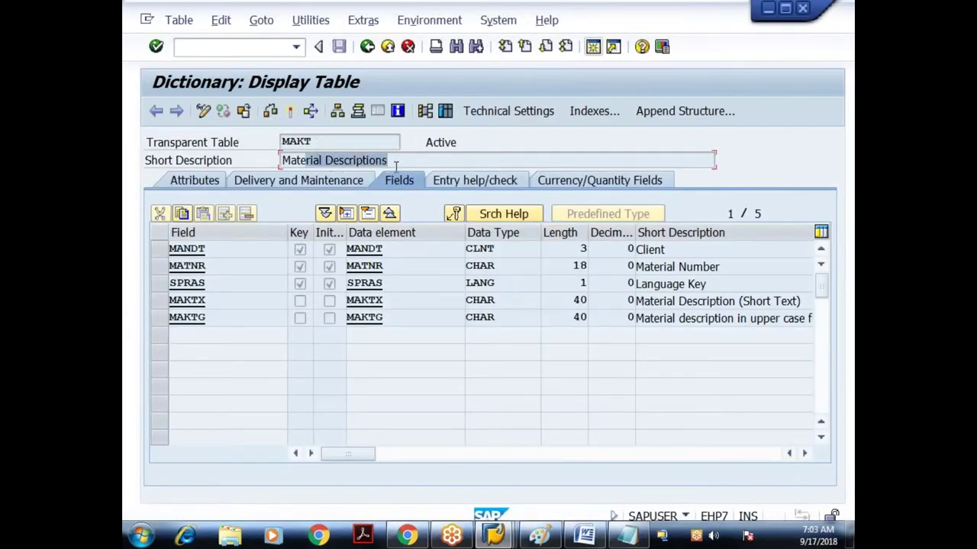
{"action": "left_click", "coordinate": [671, 250]}
{"action": "double_click", "coordinate": [655, 266]}
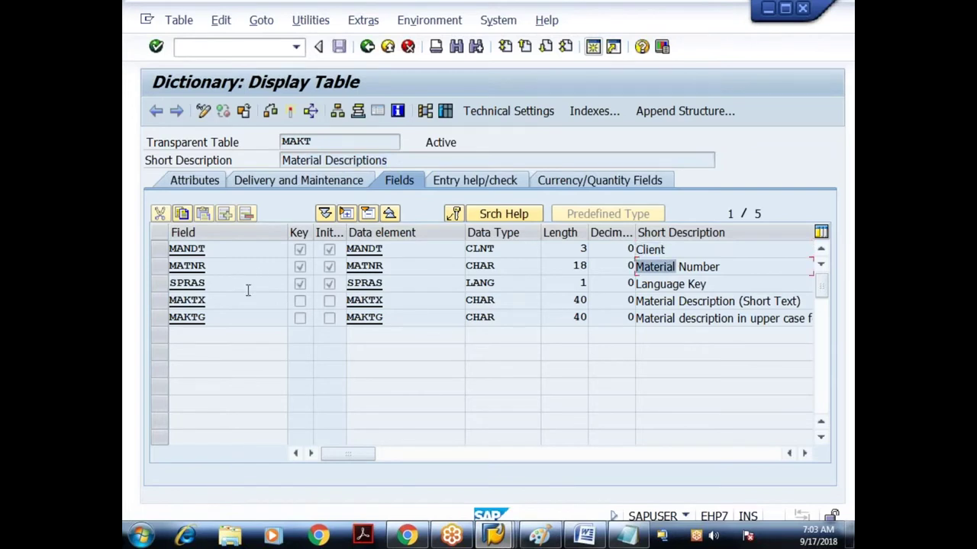
{"action": "left_click", "coordinate": [301, 289]}
{"action": "left_click_drag", "start_coordinate": [709, 284], "coordinate": [638, 284]}
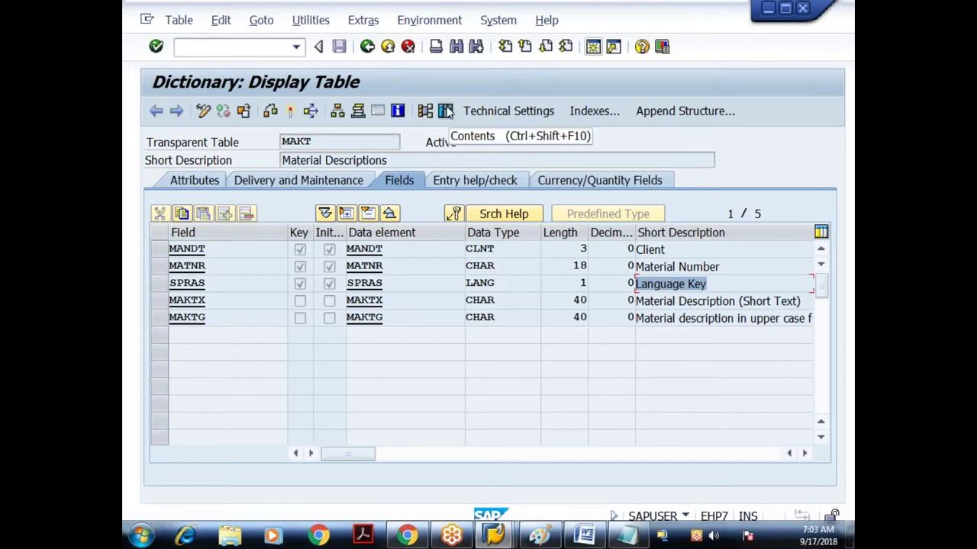
Check the number of entries in the MAKT contents without selection criteria, and look up the material number in the MARA session
{"action": "left_click", "coordinate": [447, 112]}
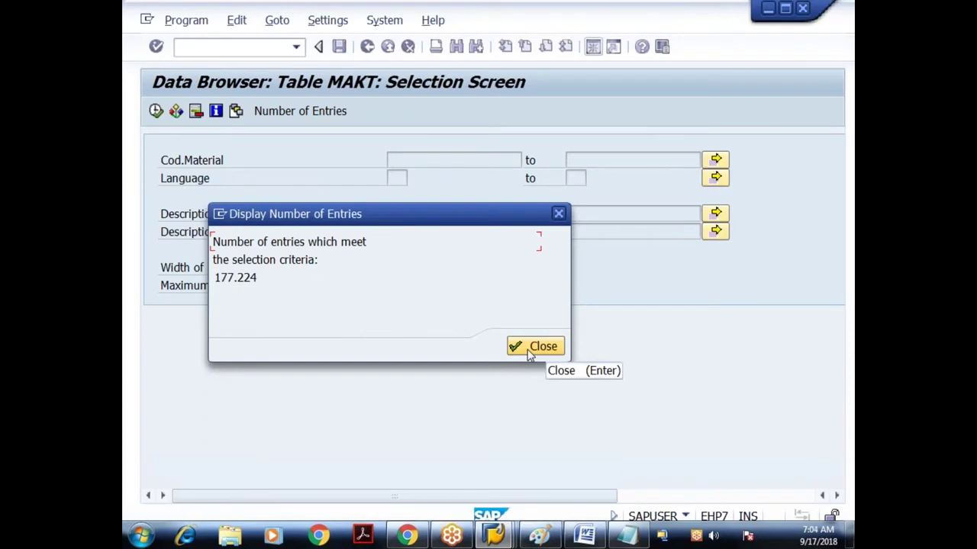
{"action": "left_click", "coordinate": [534, 347]}
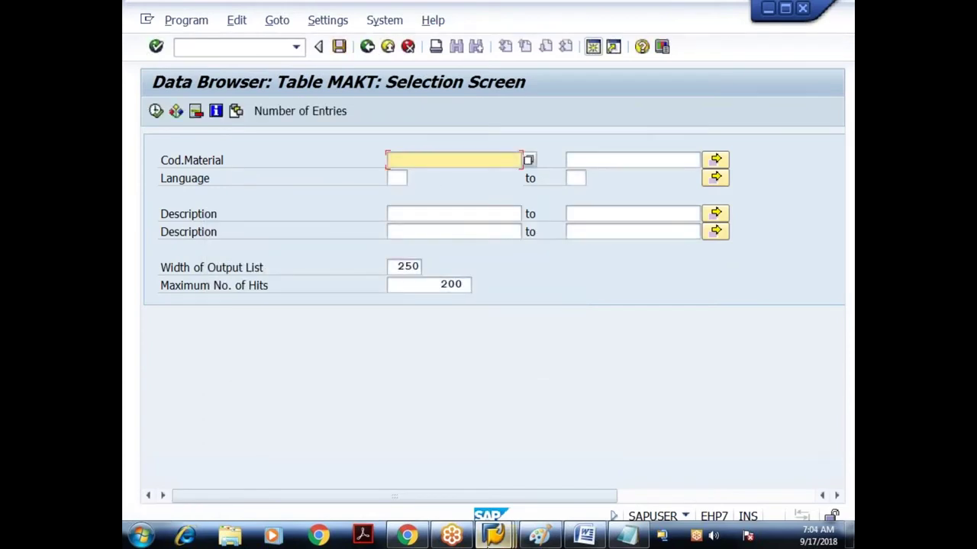
{"action": "left_click", "coordinate": [492, 536]}
{"action": "left_click", "coordinate": [305, 462]}
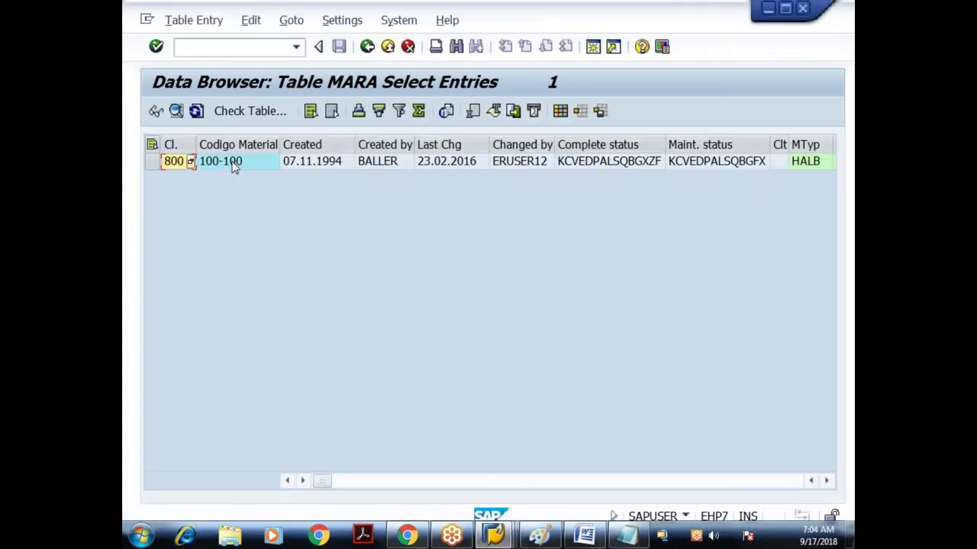
{"action": "left_click", "coordinate": [493, 536]}
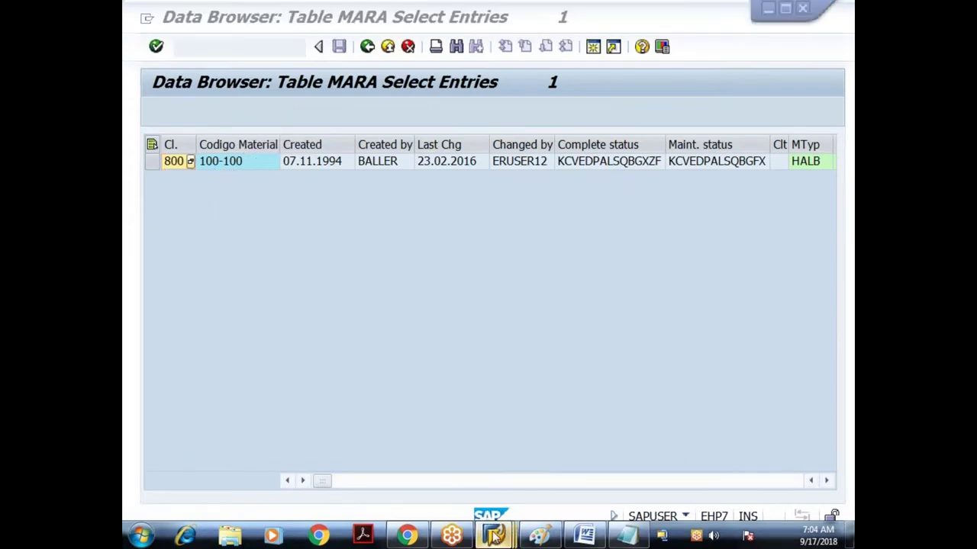
{"action": "left_click", "coordinate": [419, 449]}
Check the number of MAKT entries for material 100-100 and display the matching records
{"action": "type", "text": "100-100"}
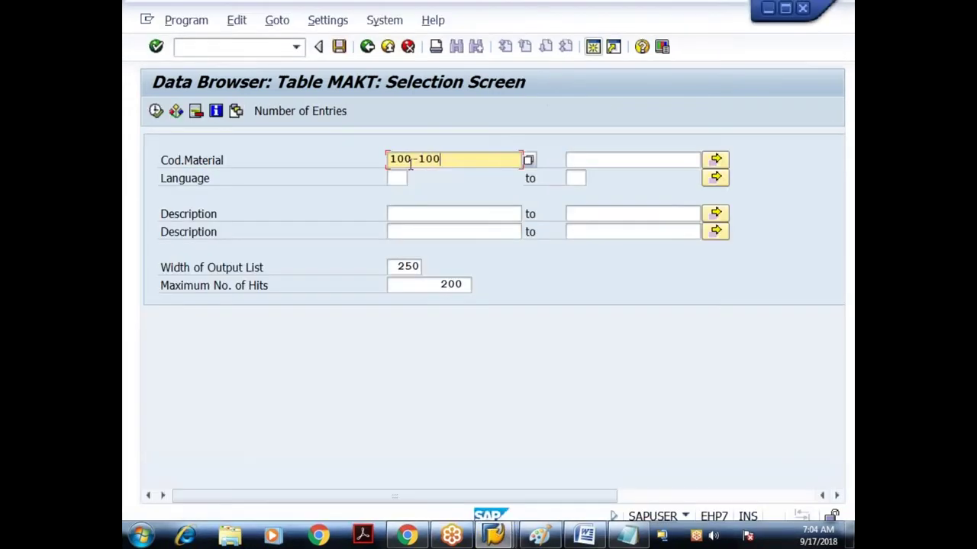
{"action": "left_click", "coordinate": [315, 113]}
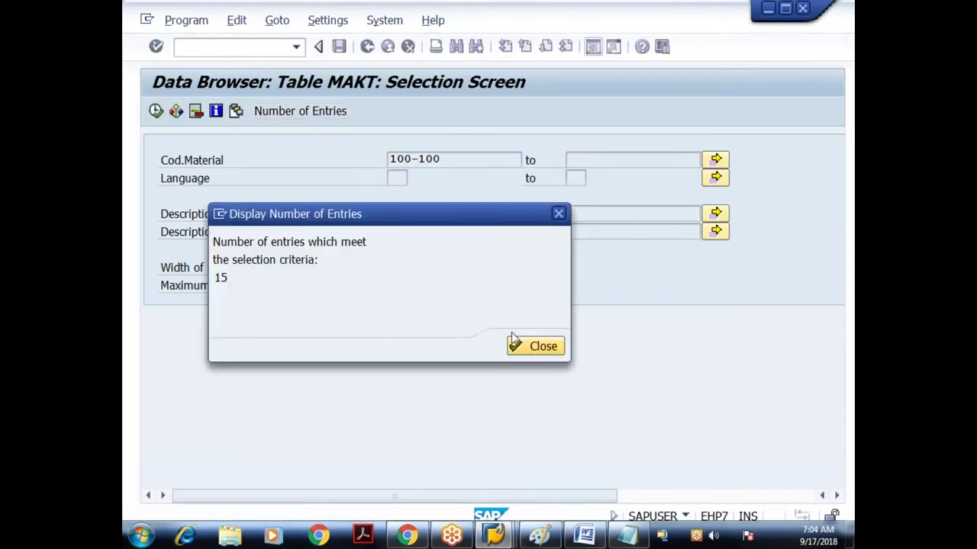
{"action": "left_click", "coordinate": [514, 343]}
{"action": "left_click", "coordinate": [475, 159]}
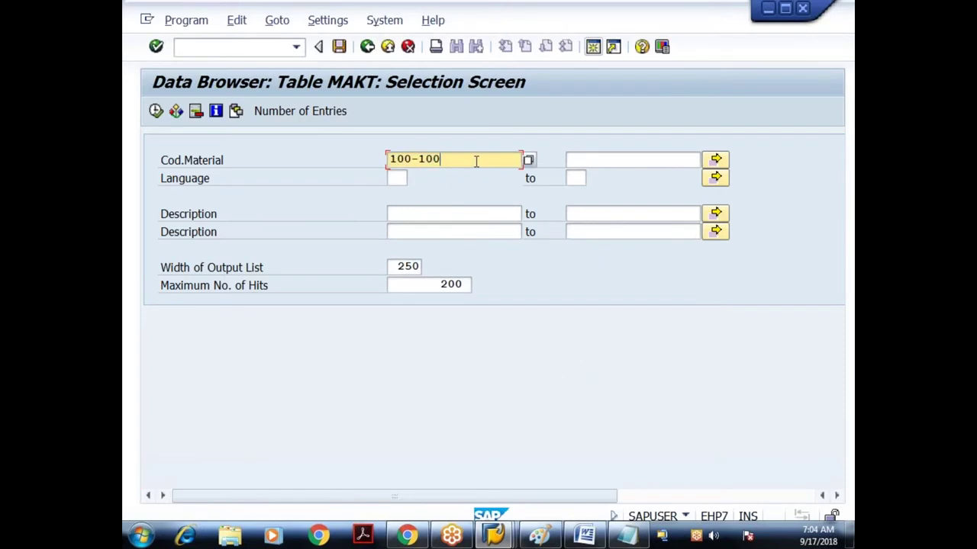
{"action": "left_click", "coordinate": [155, 111]}
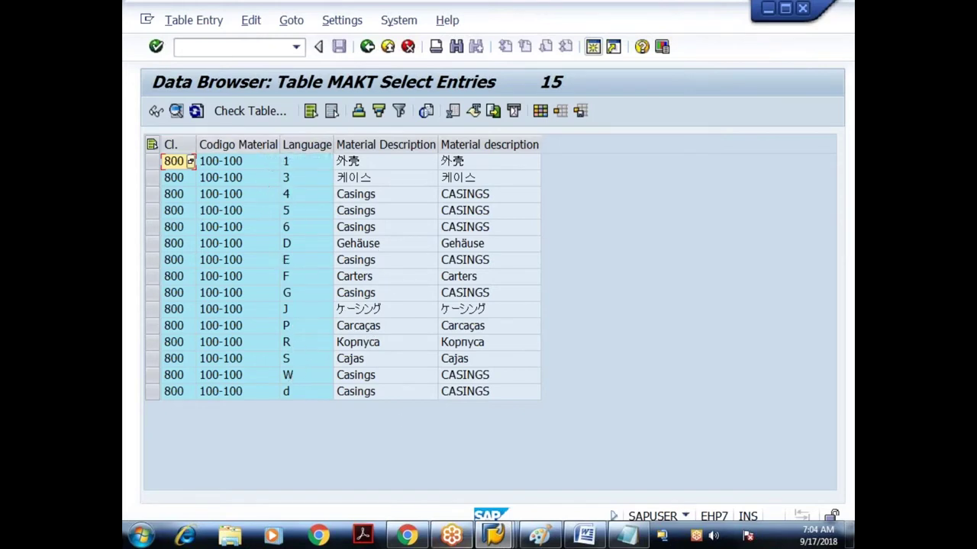
Switch to the MARC session and examine the key field WERKS and its description
{"action": "left_click", "coordinate": [494, 536]}
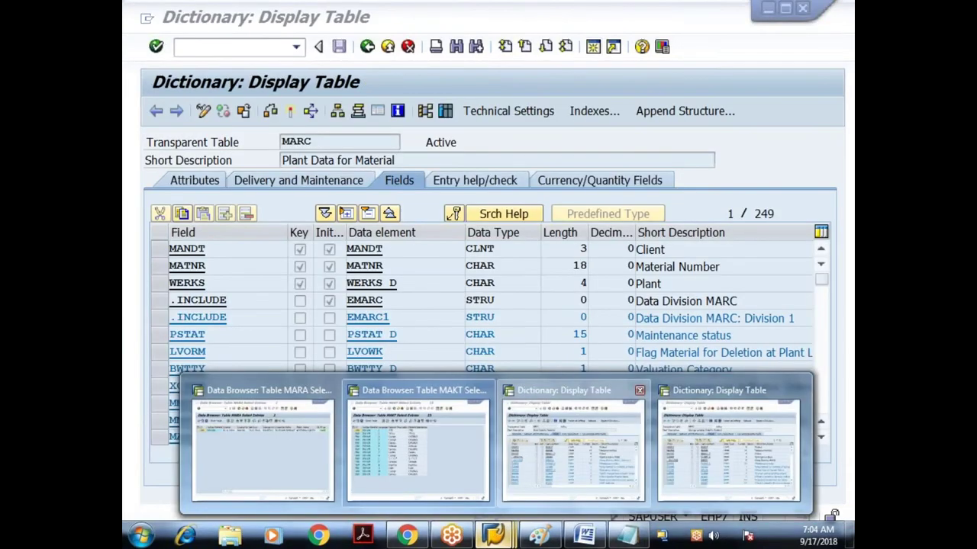
{"action": "left_click", "coordinate": [573, 450]}
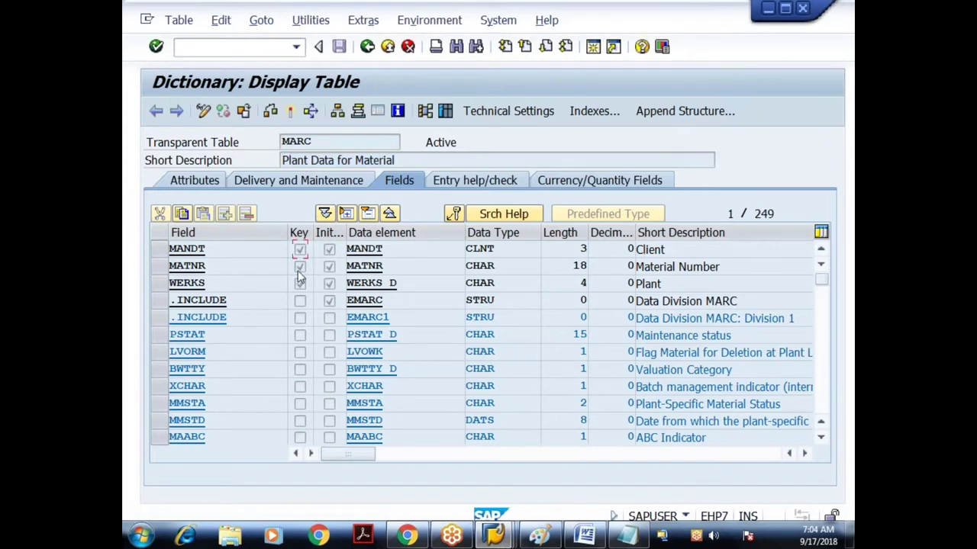
{"action": "left_click", "coordinate": [170, 283]}
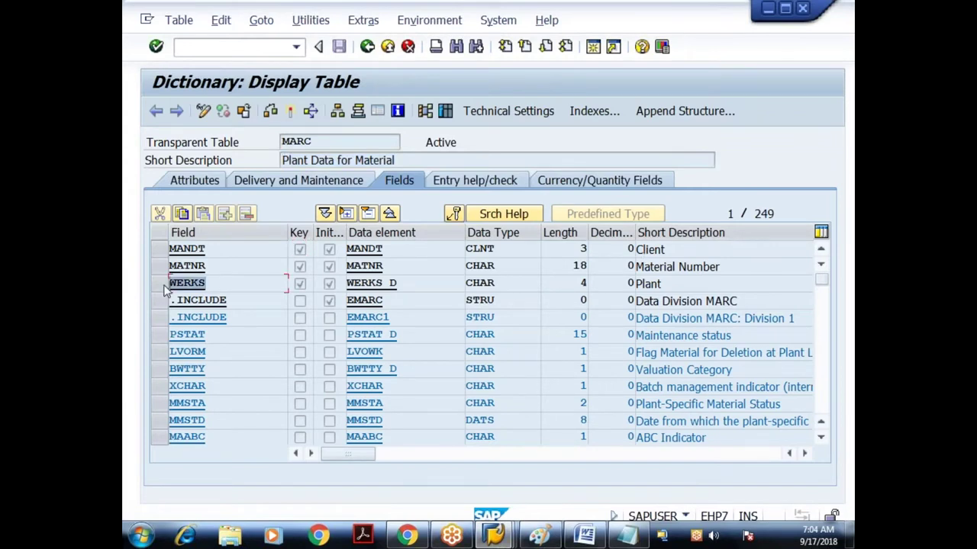
{"action": "left_click", "coordinate": [670, 283]}
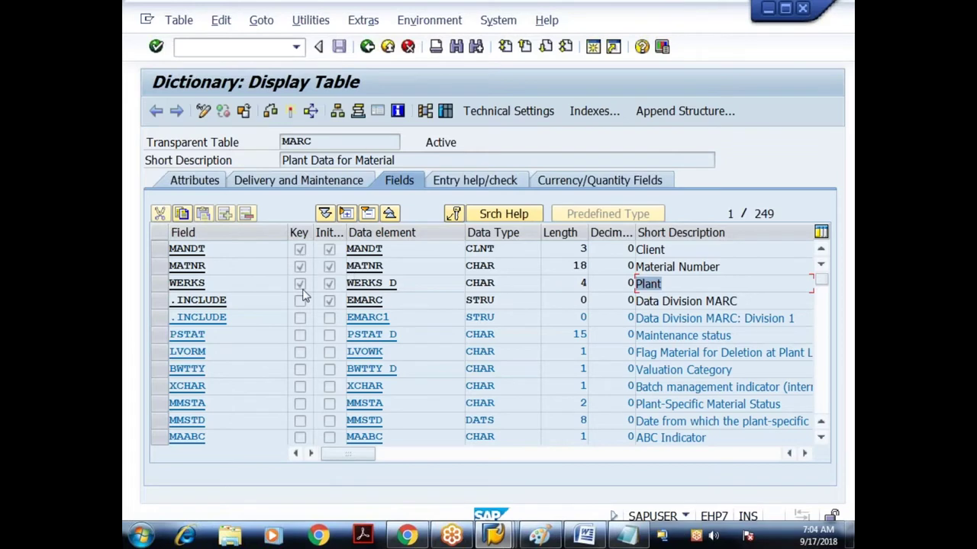
Open the MARC contents, check the number of entries for material 100-100, and display the matching records
{"action": "left_click", "coordinate": [444, 113]}
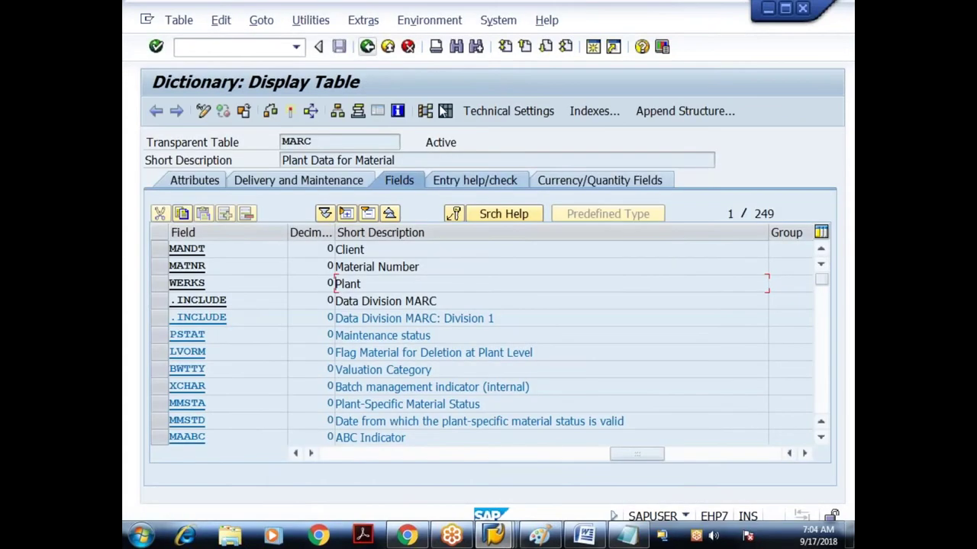
{"action": "type", "text": "100-100"}
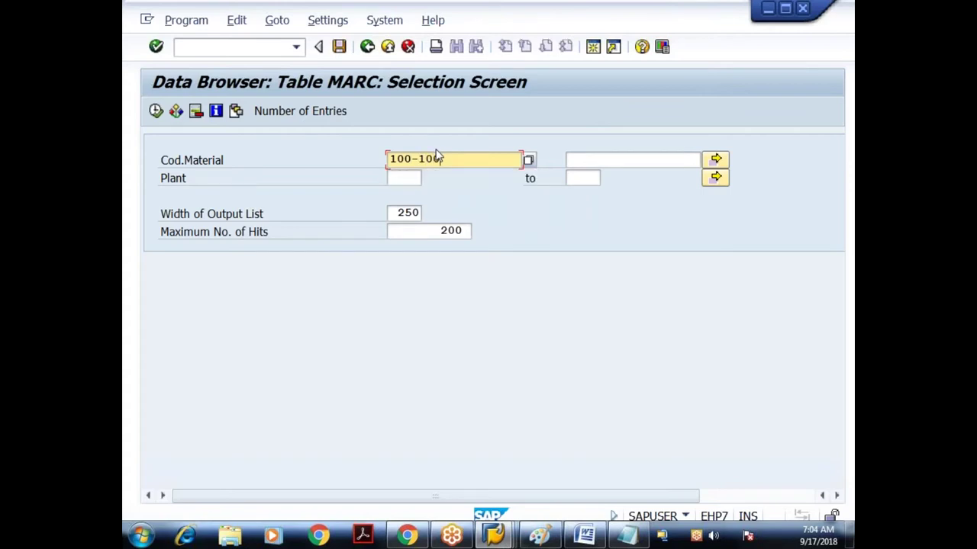
{"action": "left_click_drag", "start_coordinate": [451, 158], "coordinate": [384, 164]}
{"action": "left_click", "coordinate": [312, 115]}
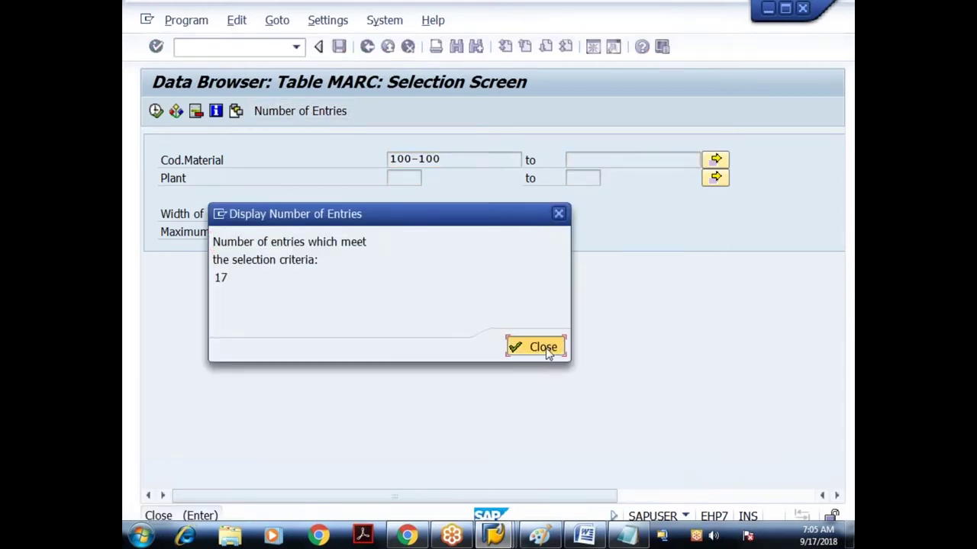
{"action": "left_click", "coordinate": [544, 348]}
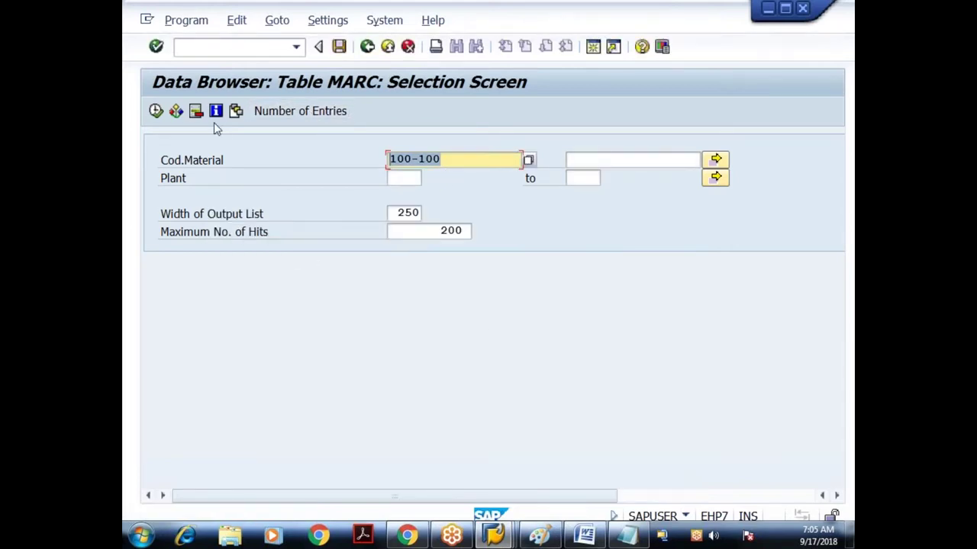
{"action": "left_click", "coordinate": [155, 112]}
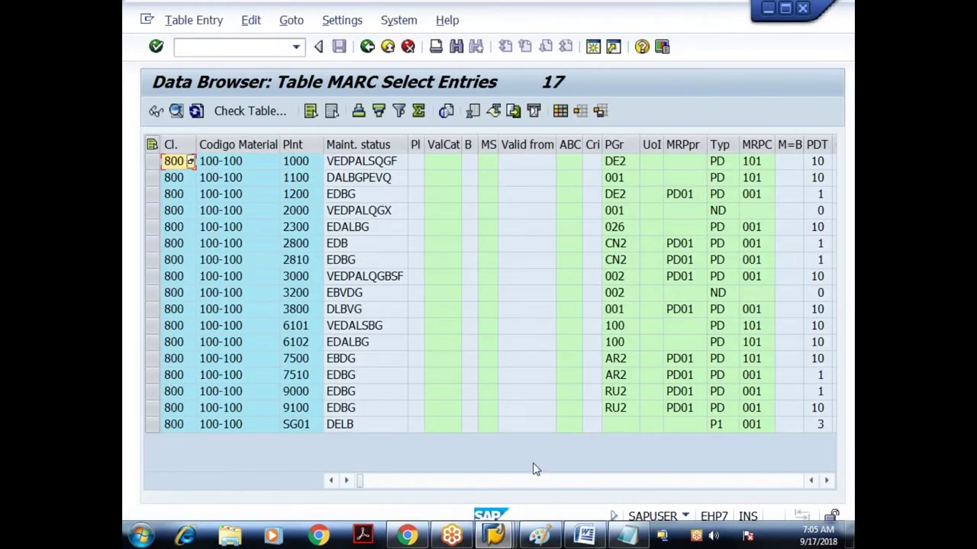
Switch to the MARD session and examine the table's short description and its key fields, including plant and storage location
{"action": "left_click", "coordinate": [493, 536]}
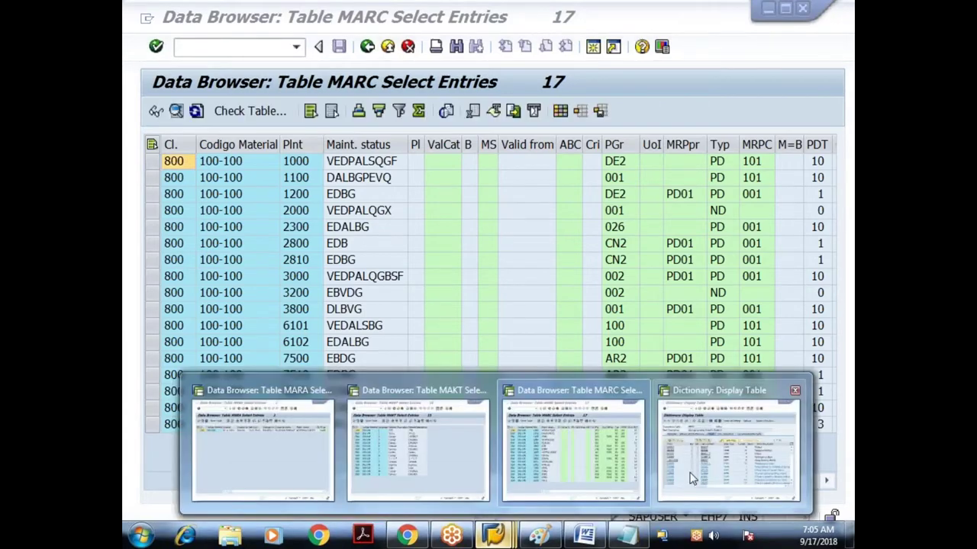
{"action": "left_click", "coordinate": [691, 478]}
{"action": "left_click_drag", "start_coordinate": [458, 160], "coordinate": [284, 163]}
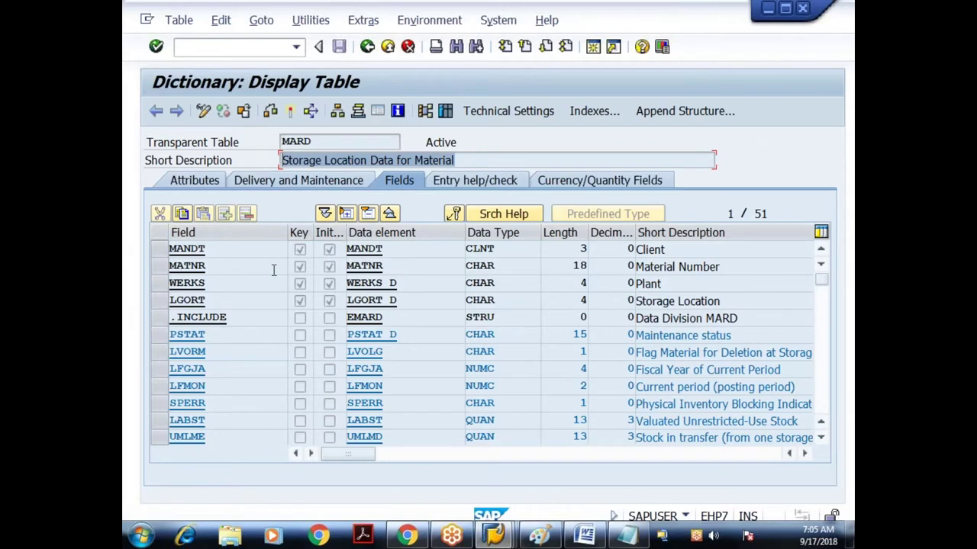
{"action": "left_click", "coordinate": [225, 248]}
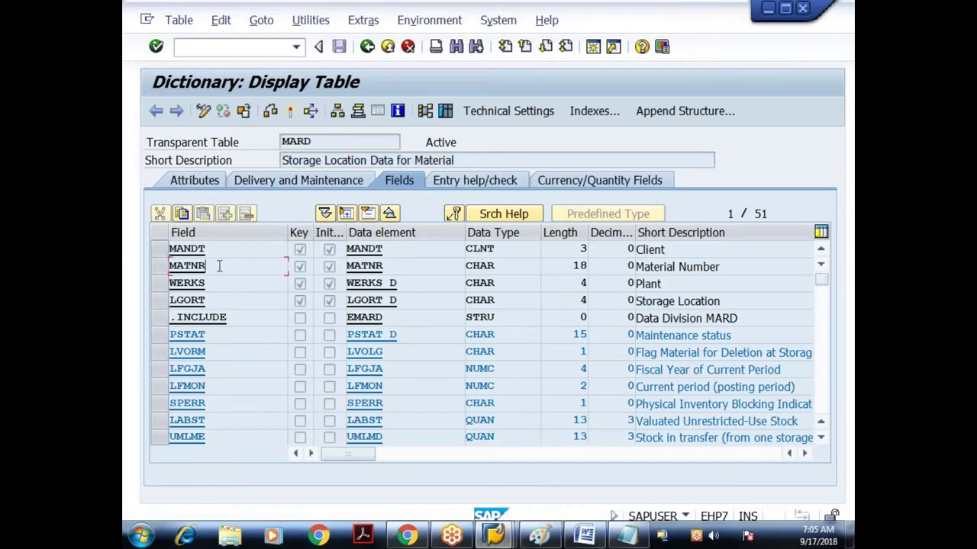
{"action": "left_click_drag", "start_coordinate": [676, 282], "coordinate": [594, 282]}
{"action": "left_click", "coordinate": [650, 301]}
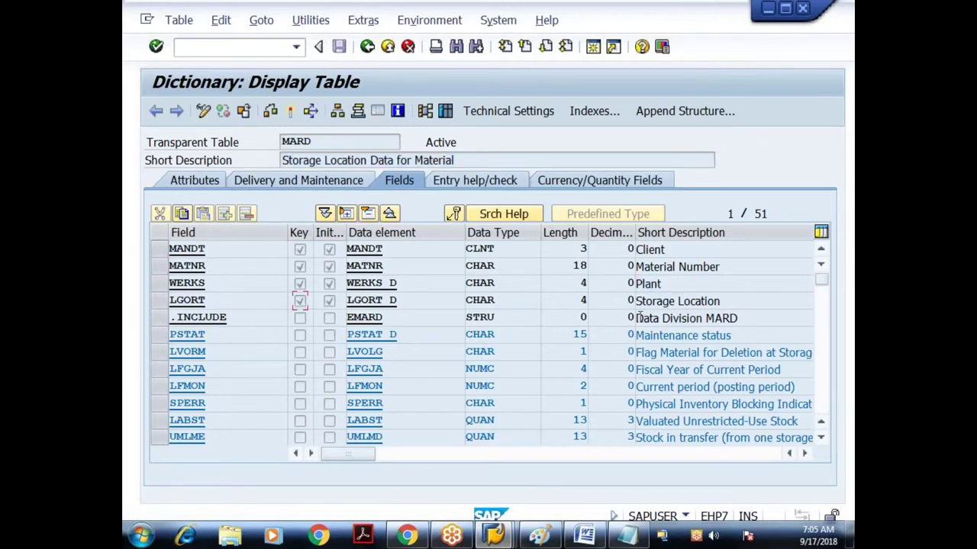
Open the selection screen for the MARD contents and look up a plant in the MARC records of the other session
{"action": "left_click", "coordinate": [445, 112]}
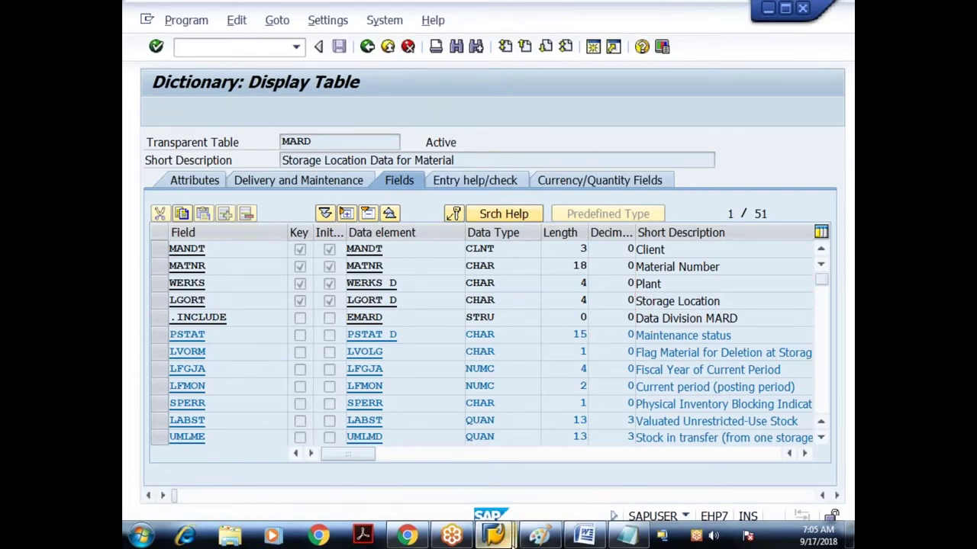
{"action": "mouse_move", "coordinate": [504, 534]}
{"action": "left_click", "coordinate": [534, 479]}
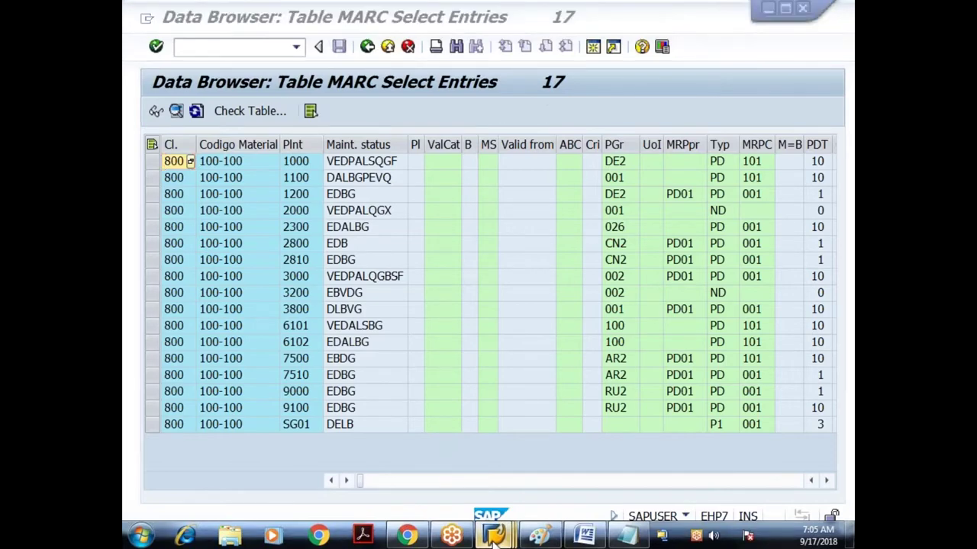
{"action": "left_click", "coordinate": [493, 537]}
Check the number of MARD entries for material 100-100 in plant 1000 and display the matching records
{"action": "type", "text": "100-100"}
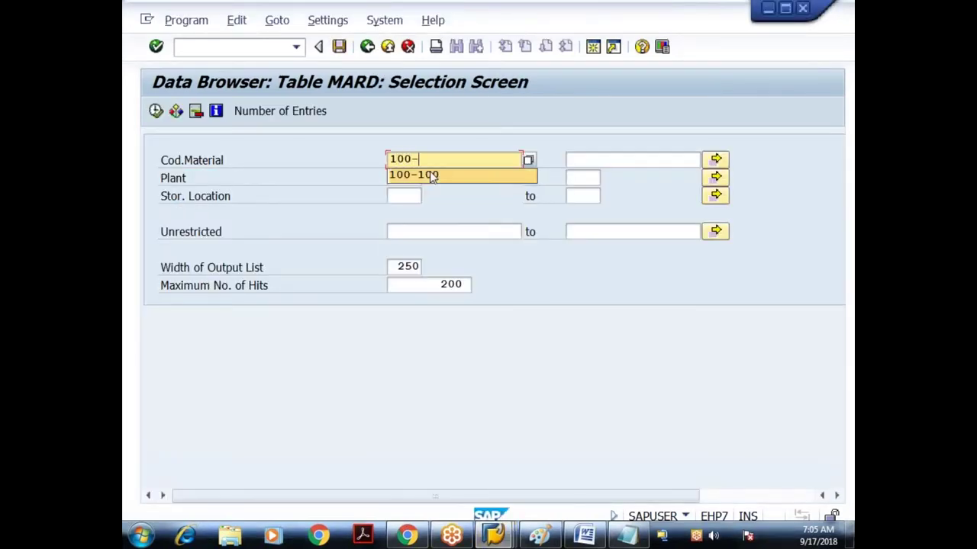
{"action": "left_click", "coordinate": [408, 178]}
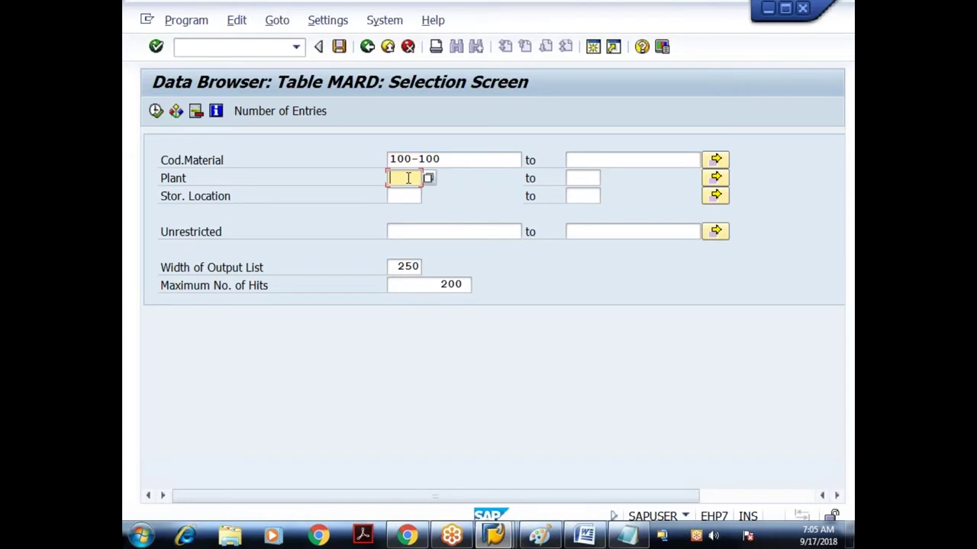
{"action": "type", "text": "1000"}
{"action": "left_click", "coordinate": [313, 113]}
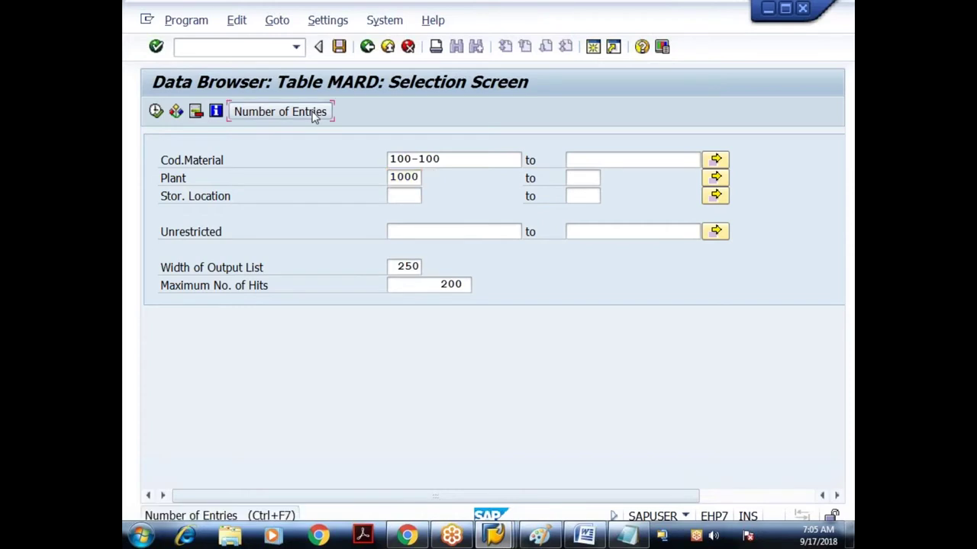
{"action": "left_click", "coordinate": [544, 348]}
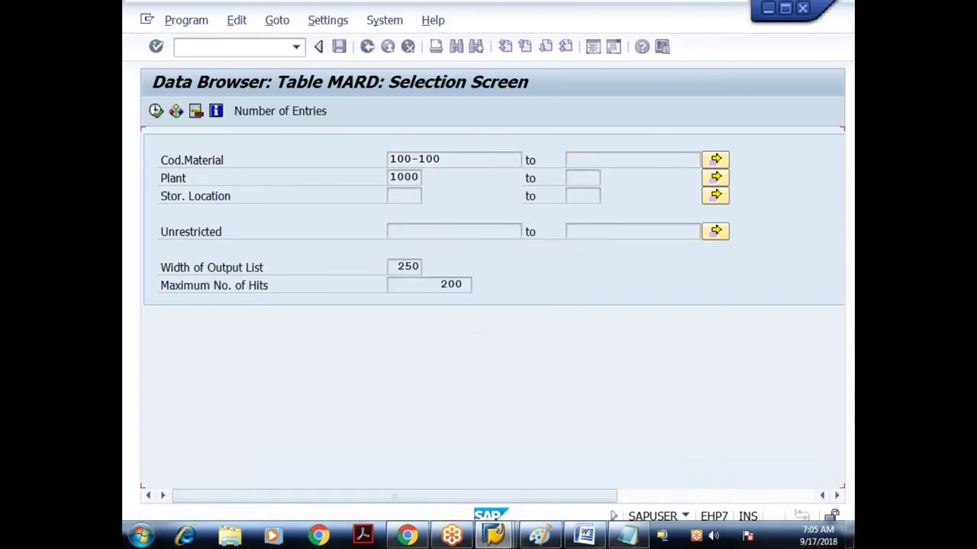
{"action": "key", "text": "F8"}
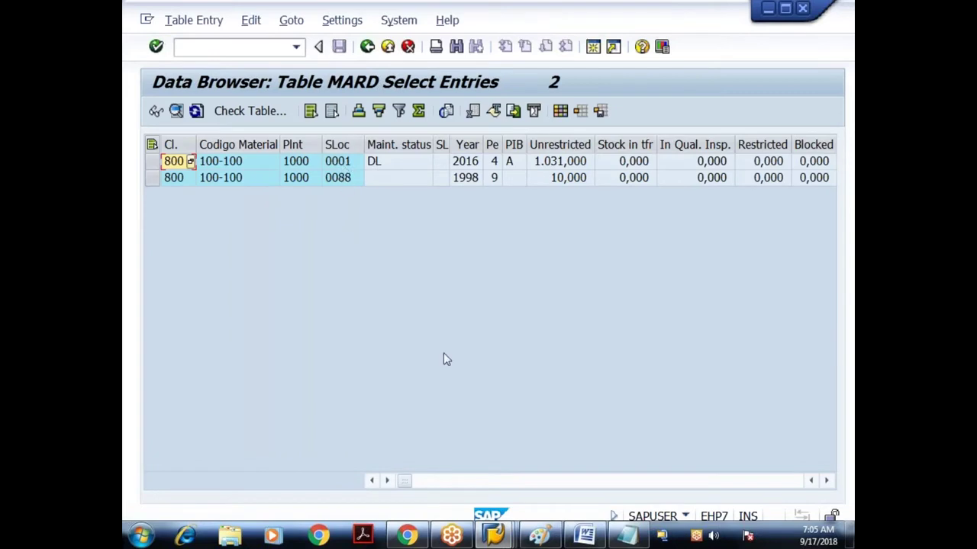
Return to the session showing the MARA record for material 100-100
{"action": "left_click", "coordinate": [495, 535]}
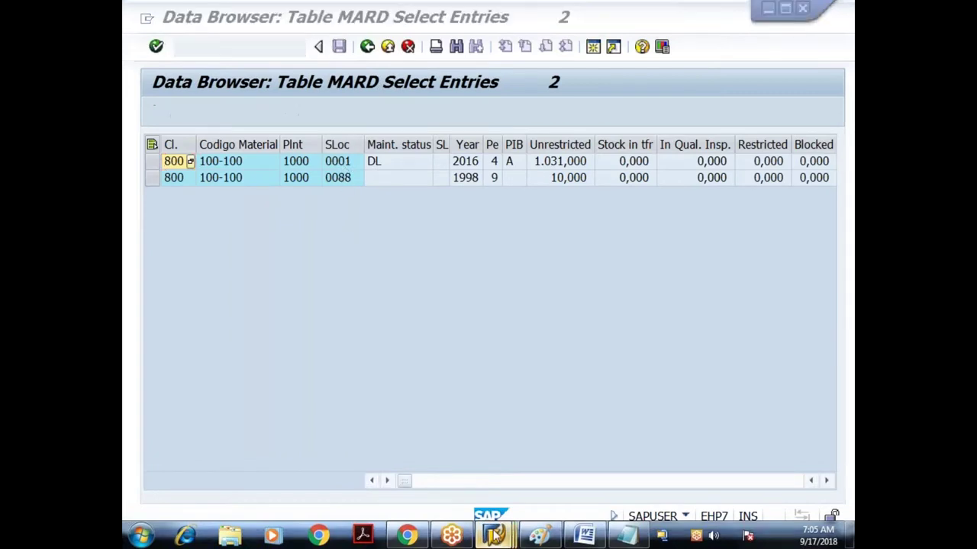
{"action": "mouse_move", "coordinate": [495, 535]}
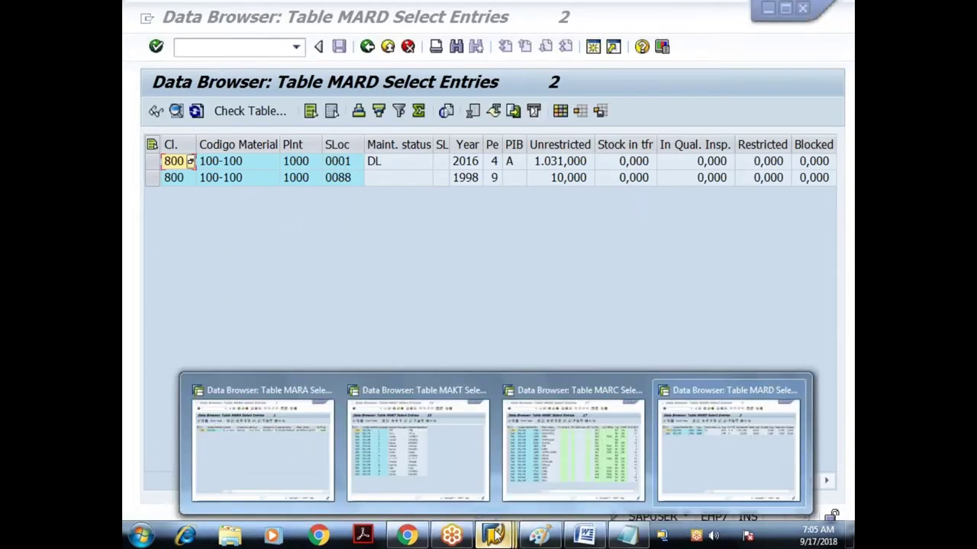
{"action": "left_click", "coordinate": [279, 456]}
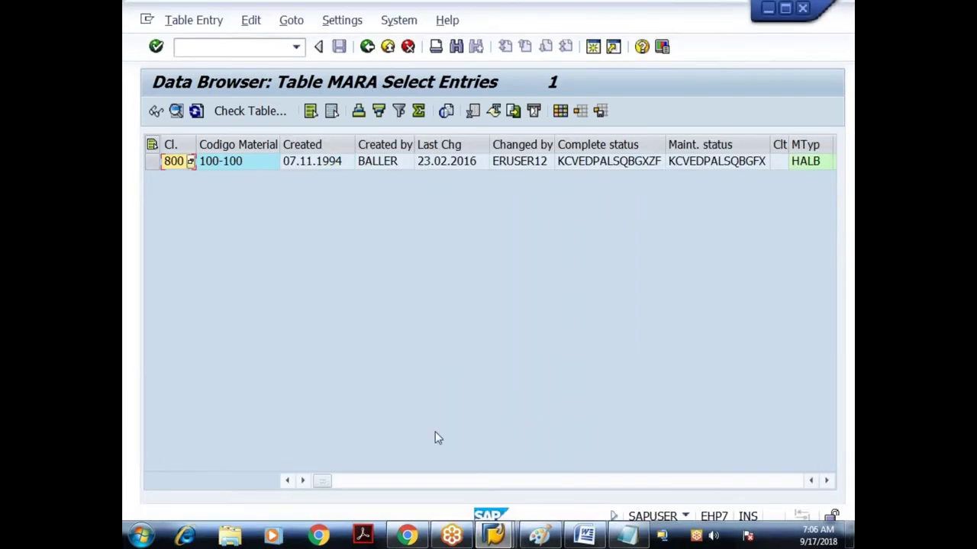
Compare the MAKT, MARC and MARD records of material 100-100 across the open sessions
{"action": "left_click", "coordinate": [500, 536]}
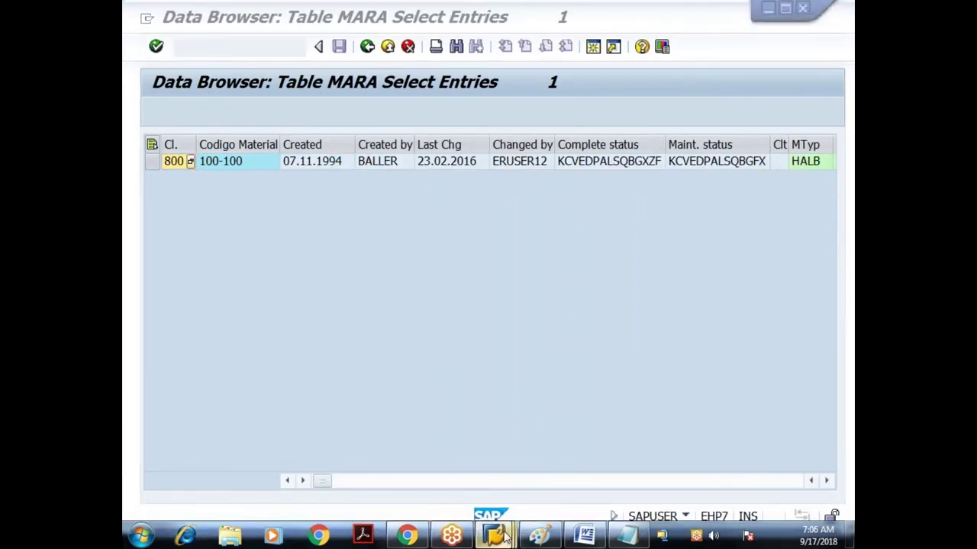
{"action": "mouse_move", "coordinate": [503, 537]}
{"action": "left_click", "coordinate": [448, 485]}
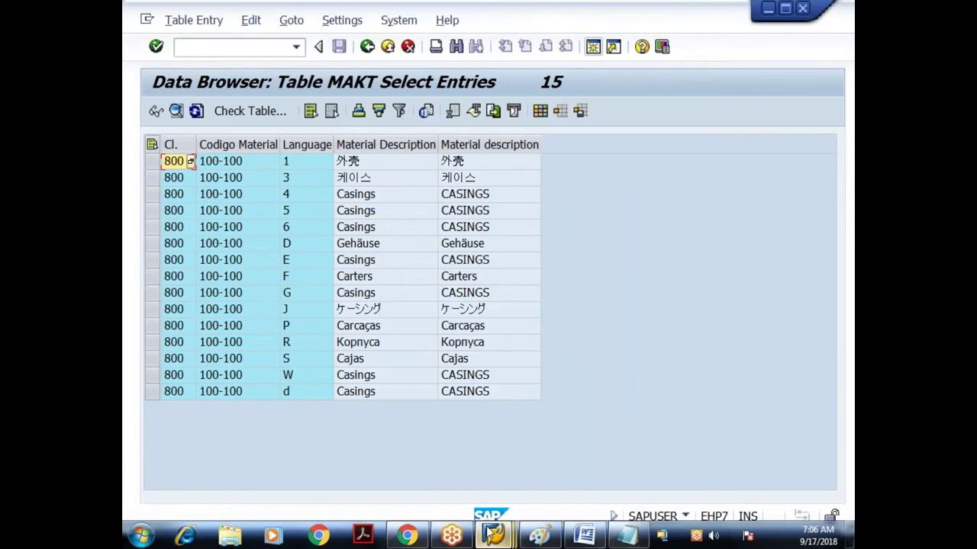
{"action": "left_click", "coordinate": [492, 535]}
{"action": "left_click", "coordinate": [489, 477]}
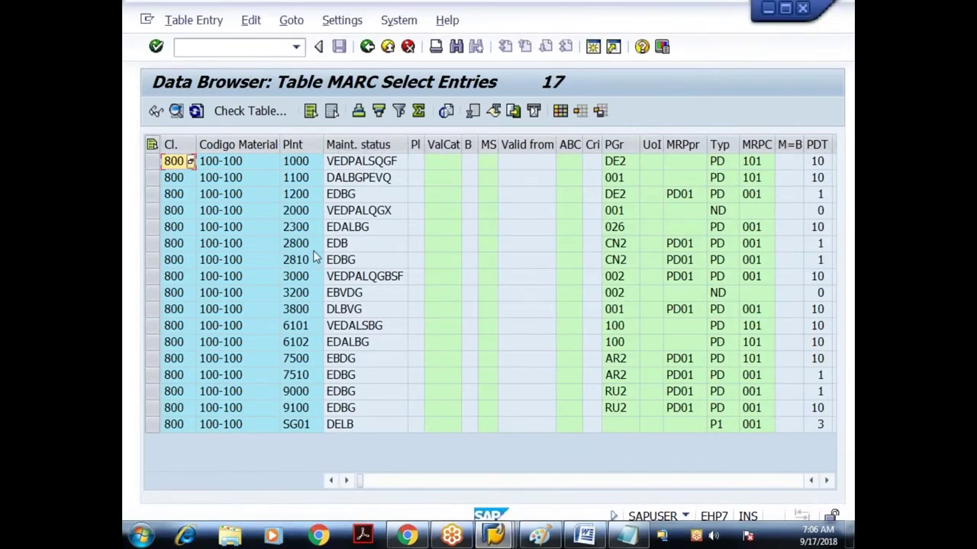
{"action": "left_click", "coordinate": [501, 540]}
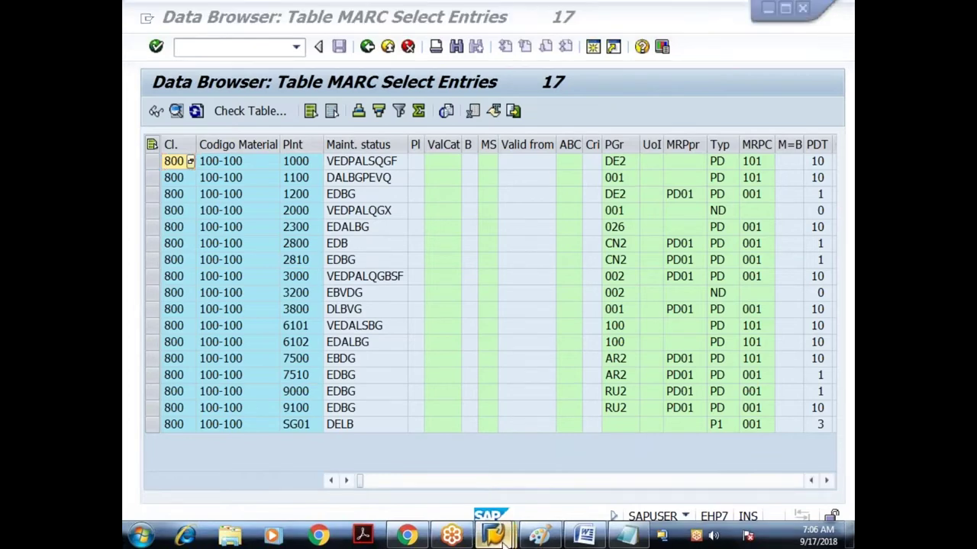
{"action": "left_click", "coordinate": [534, 450]}
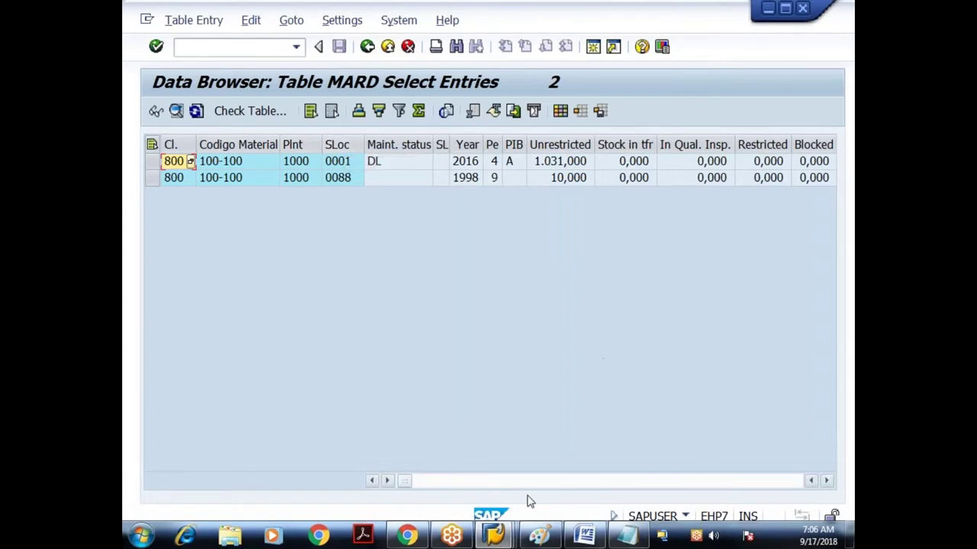
{"action": "left_click", "coordinate": [493, 537]}
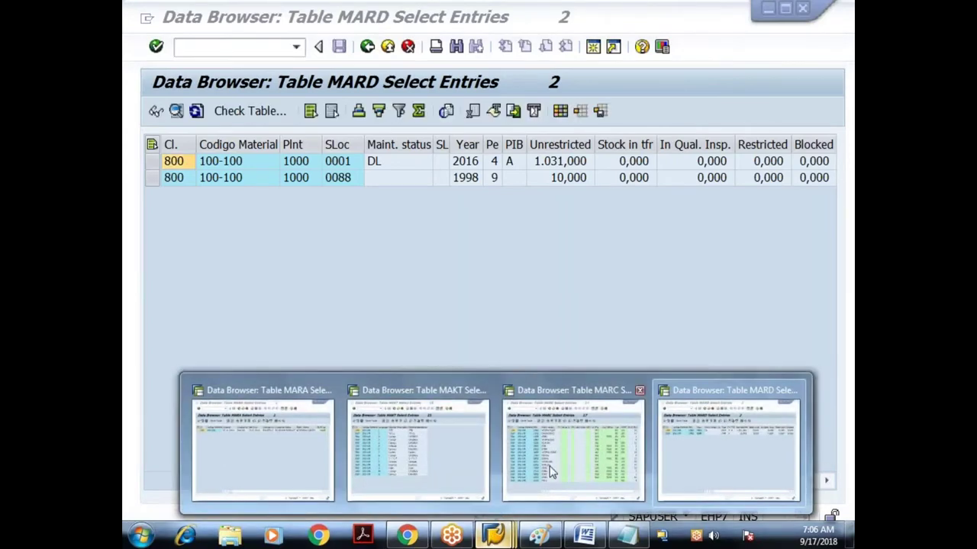
{"action": "mouse_move", "coordinate": [561, 450]}
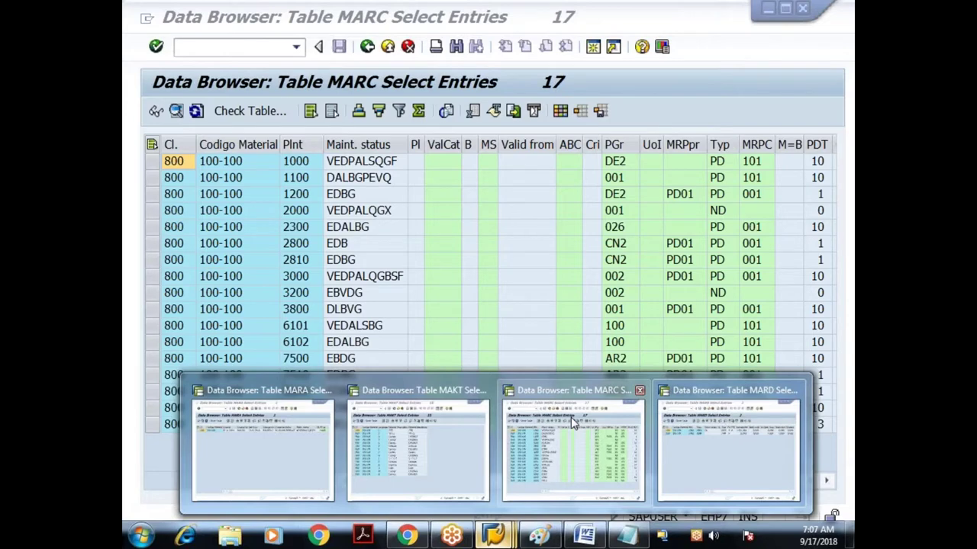
Switch to Paint and point out transaction se54 in the view cluster diagram of MARA, MARC and MARD
{"action": "left_click", "coordinate": [539, 538]}
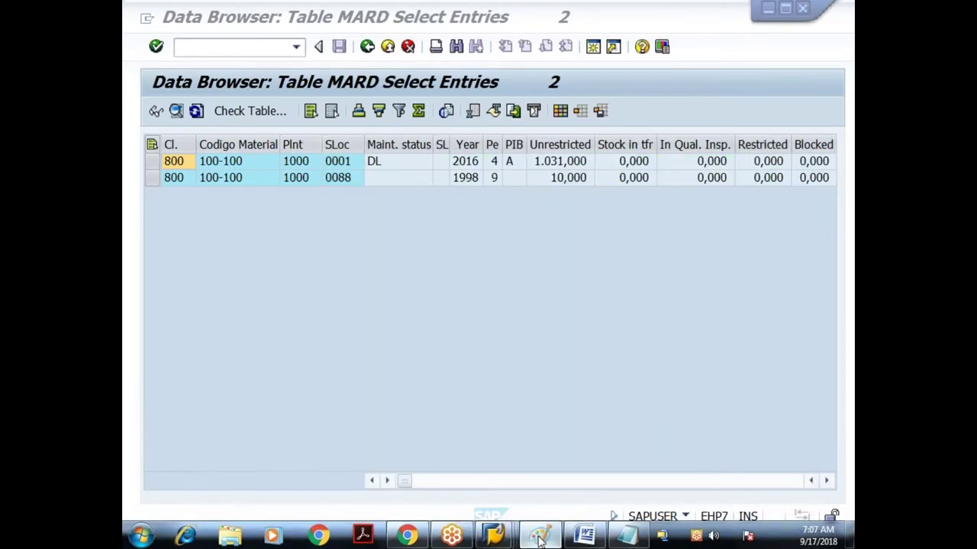
{"action": "left_click", "coordinate": [330, 50]}
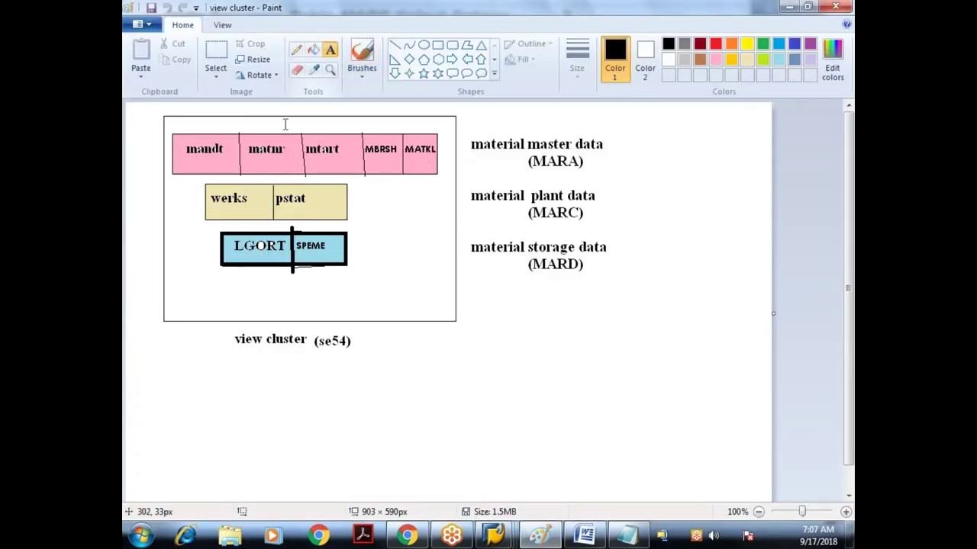
{"action": "left_click_drag", "start_coordinate": [312, 333], "coordinate": [367, 365]}
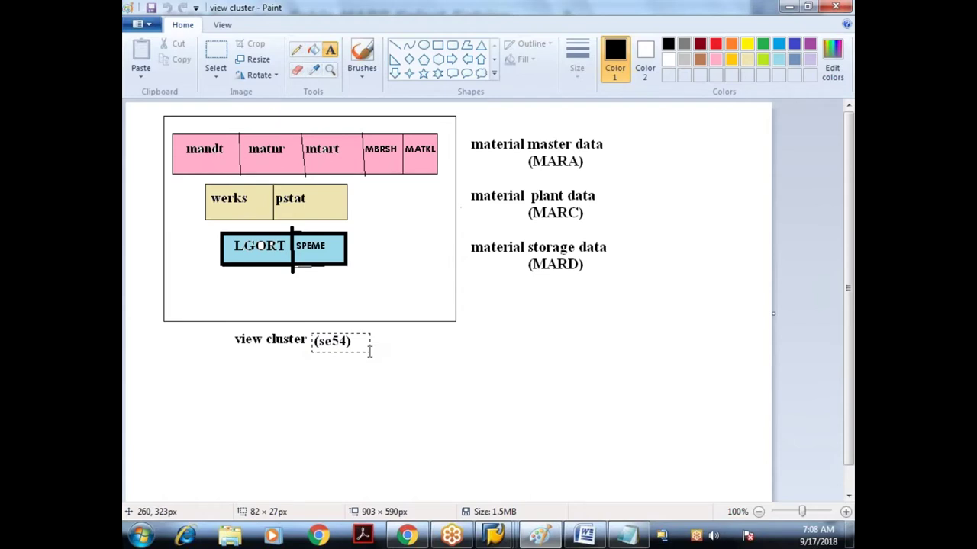
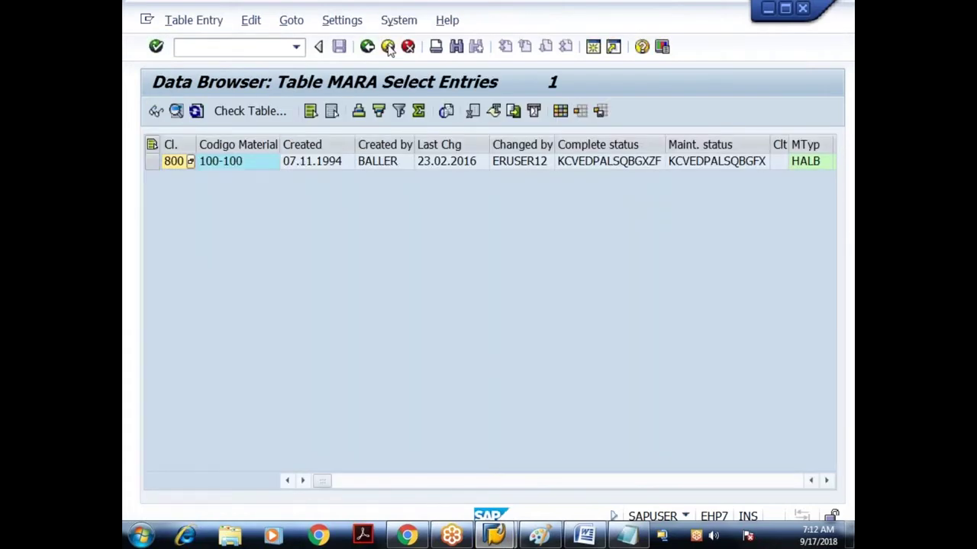
Leave the MARA record display and return that session to the SAP Easy Access screen
{"action": "left_click", "coordinate": [388, 47]}
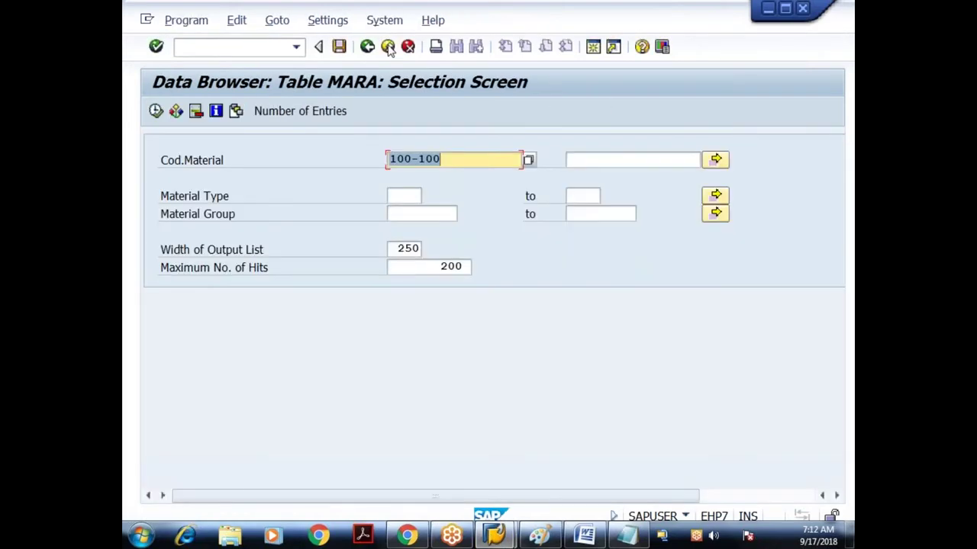
{"action": "left_click", "coordinate": [388, 48]}
{"action": "left_click", "coordinate": [387, 48]}
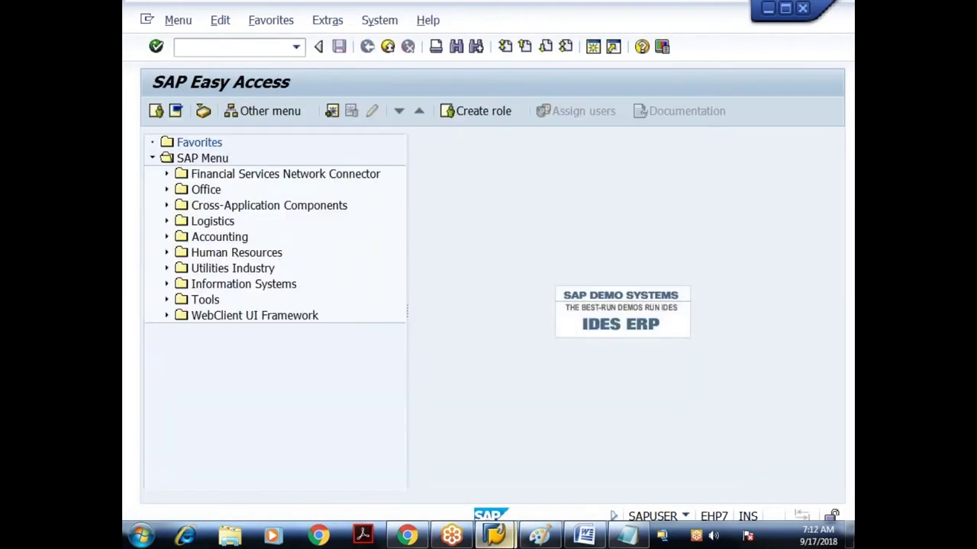
In the Object Navigator session, save function group Z645_FGROUP as a local object and activate it
{"action": "left_click", "coordinate": [494, 534]}
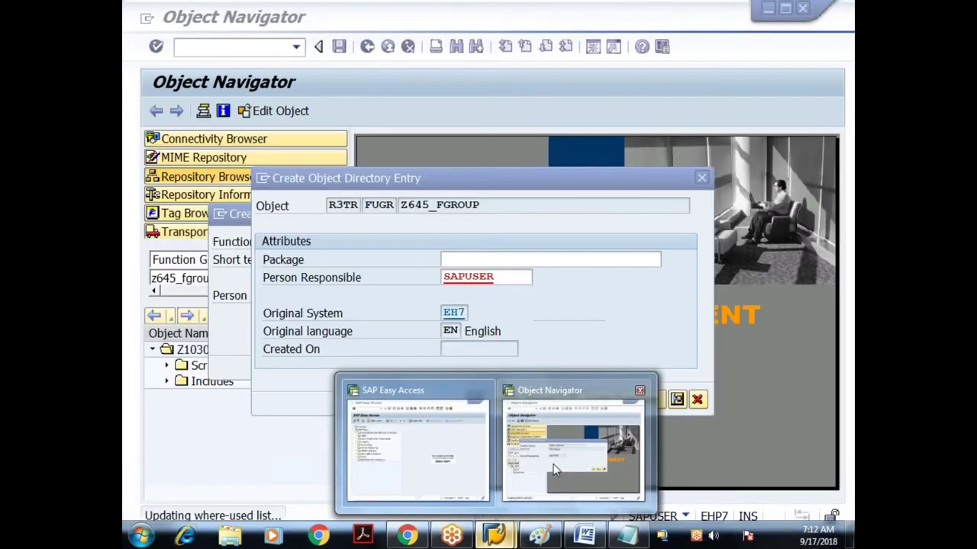
{"action": "left_click", "coordinate": [555, 469]}
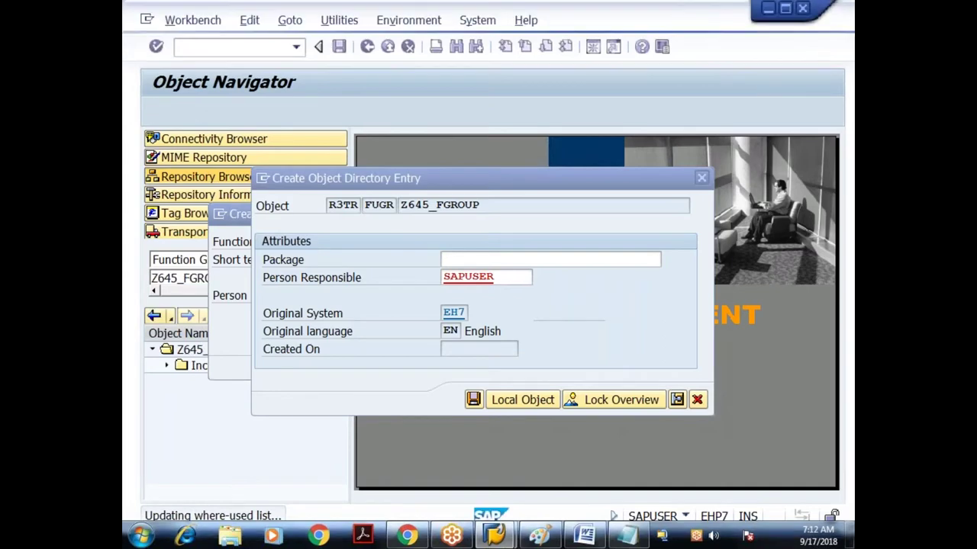
{"action": "left_click", "coordinate": [523, 400]}
{"action": "right_click", "coordinate": [219, 348]}
{"action": "left_click", "coordinate": [252, 213]}
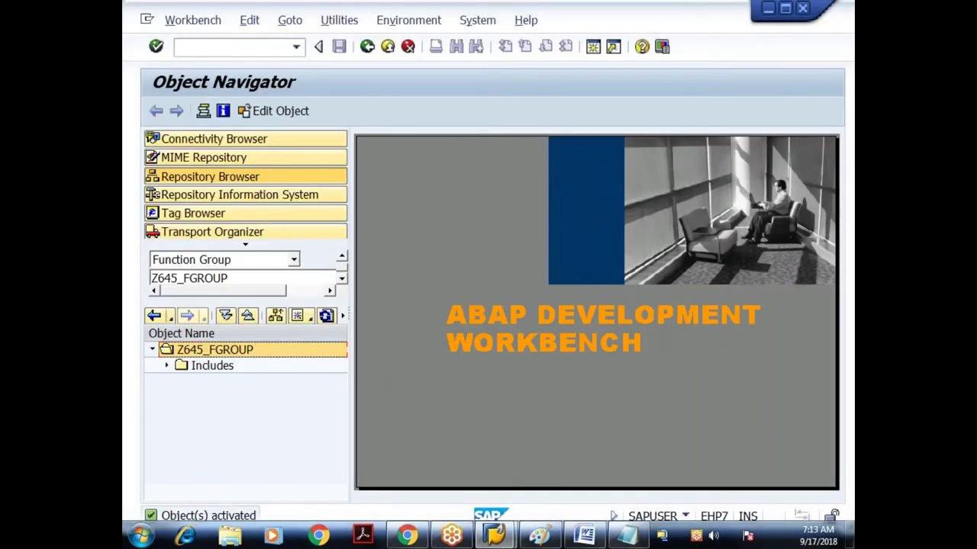
Return to the SAP Easy Access session and start the ABAP Dictionary with transaction se11
{"action": "mouse_move", "coordinate": [494, 534]}
{"action": "left_click", "coordinate": [434, 490]}
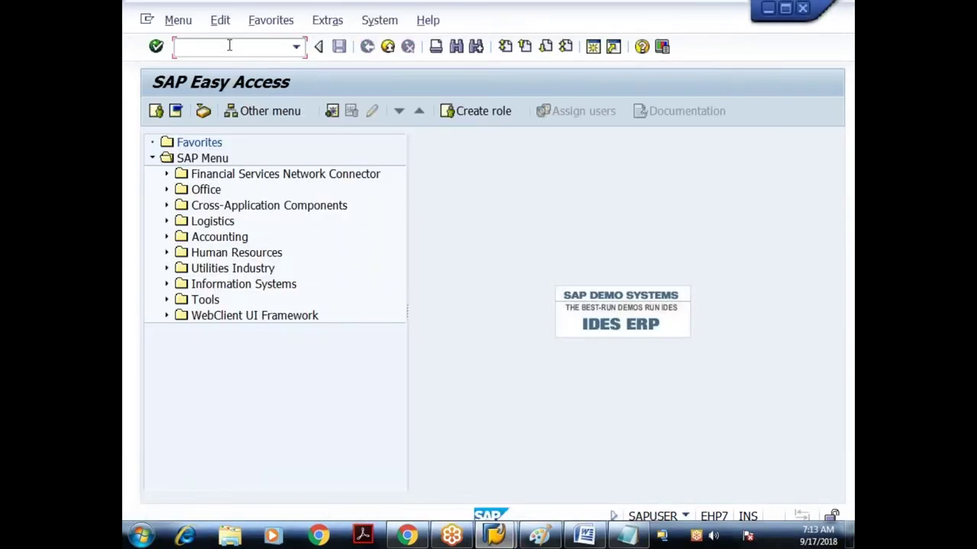
{"action": "type", "text": "se11"}
{"action": "key", "text": "Return"}
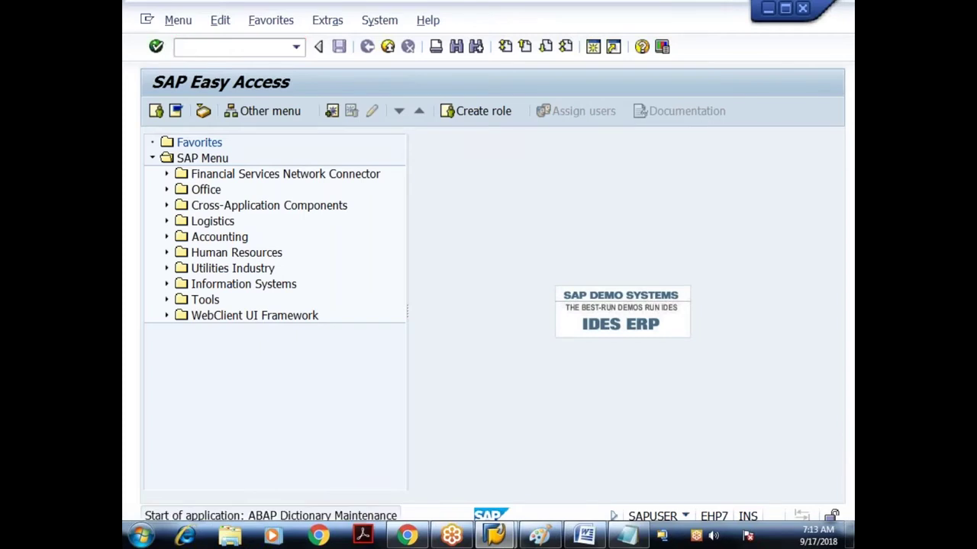
Create a dictionary view named Z645MARAVIEW with the view type Maintenance view
{"action": "left_click", "coordinate": [359, 196]}
{"action": "type", "text": "z"}
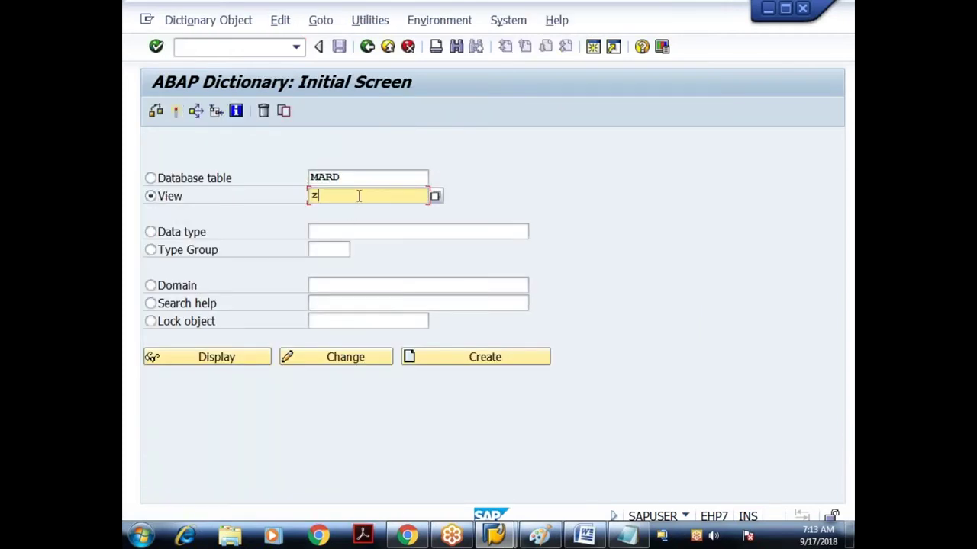
{"action": "type", "text": "645"}
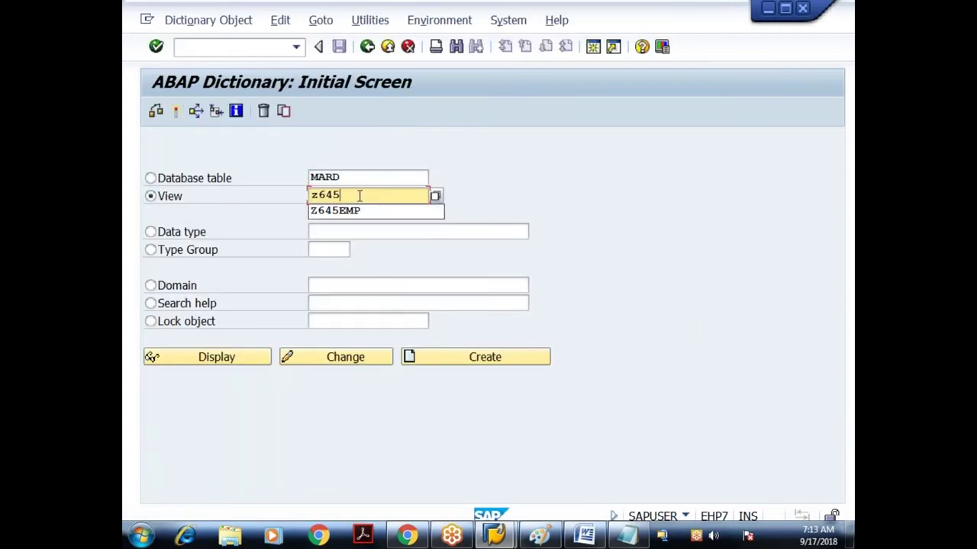
{"action": "type", "text": "maraview"}
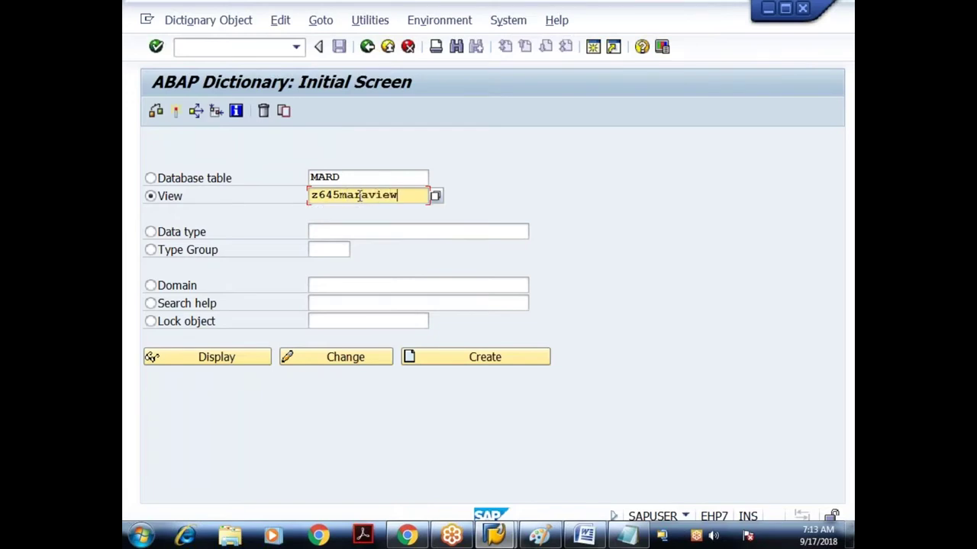
{"action": "key", "text": "Return"}
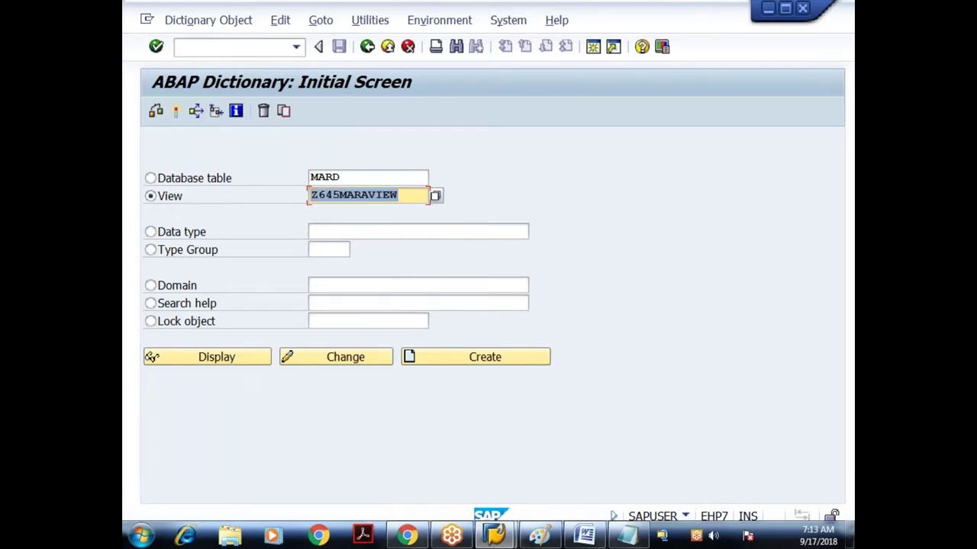
{"action": "key", "text": "End"}
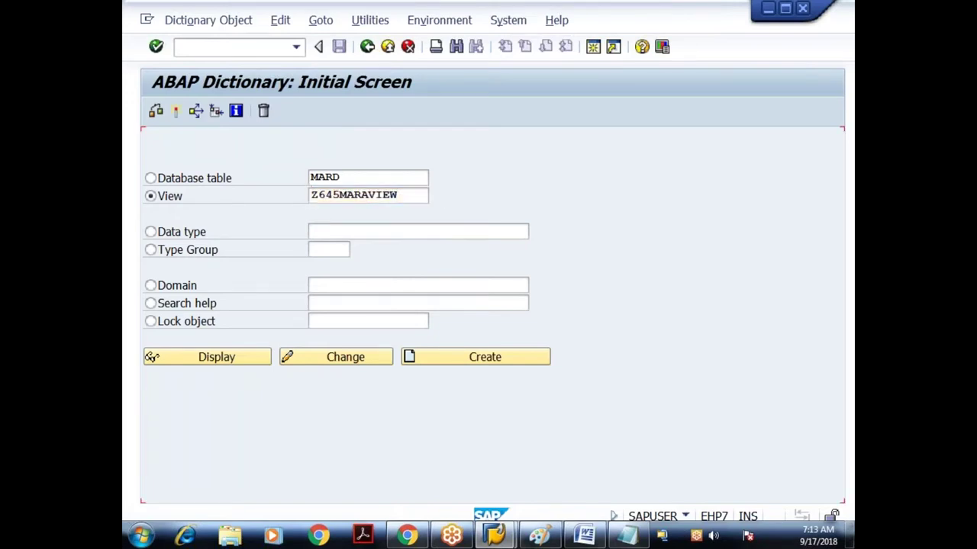
{"action": "left_click", "coordinate": [461, 369]}
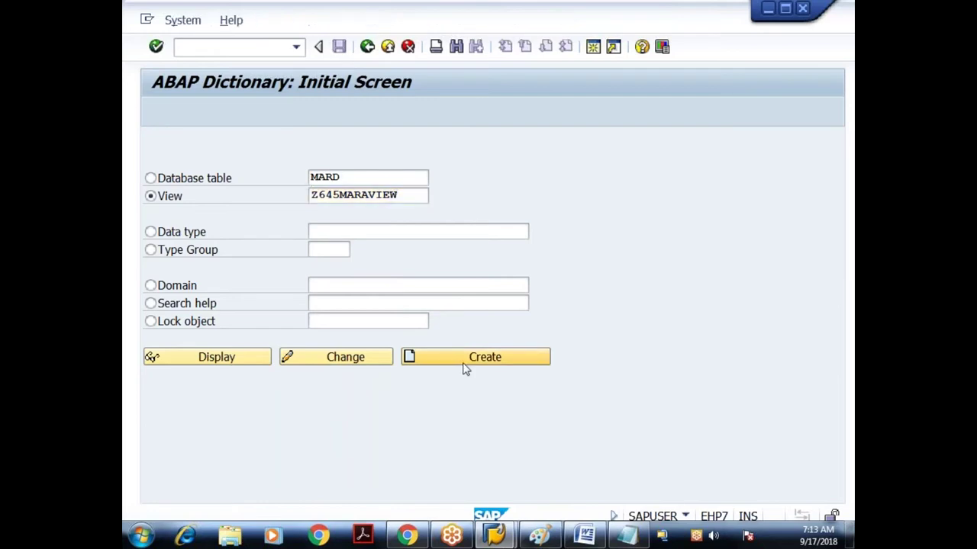
{"action": "left_click", "coordinate": [276, 322]}
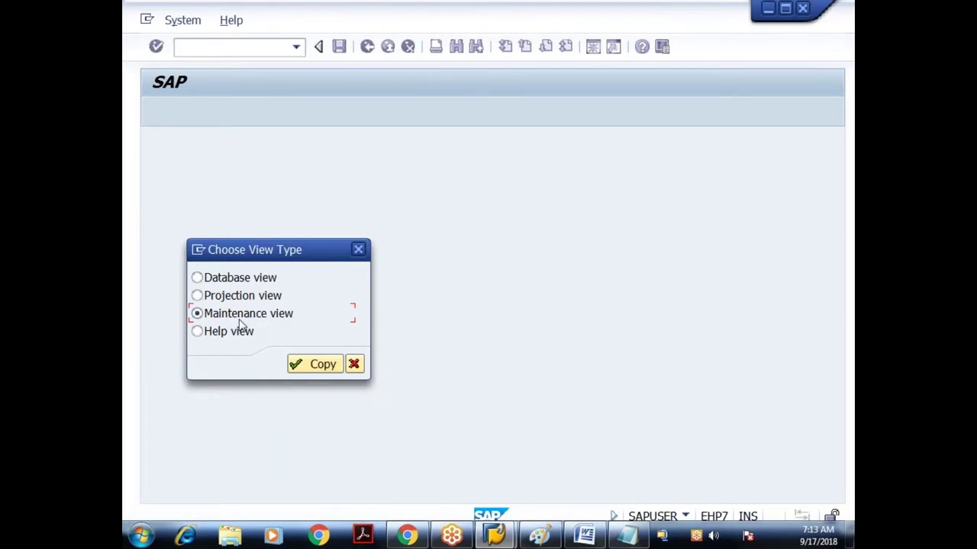
{"action": "left_click", "coordinate": [321, 363]}
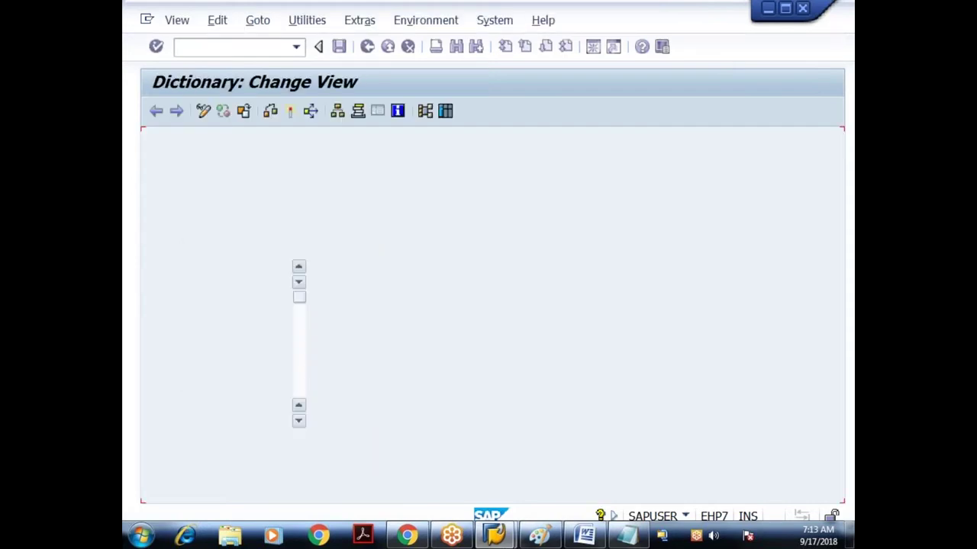
Enter "Maintainance view for Material Master" as the short description of the maintenance view
{"action": "left_click", "coordinate": [312, 160]}
{"action": "type", "text": "Maintaina"}
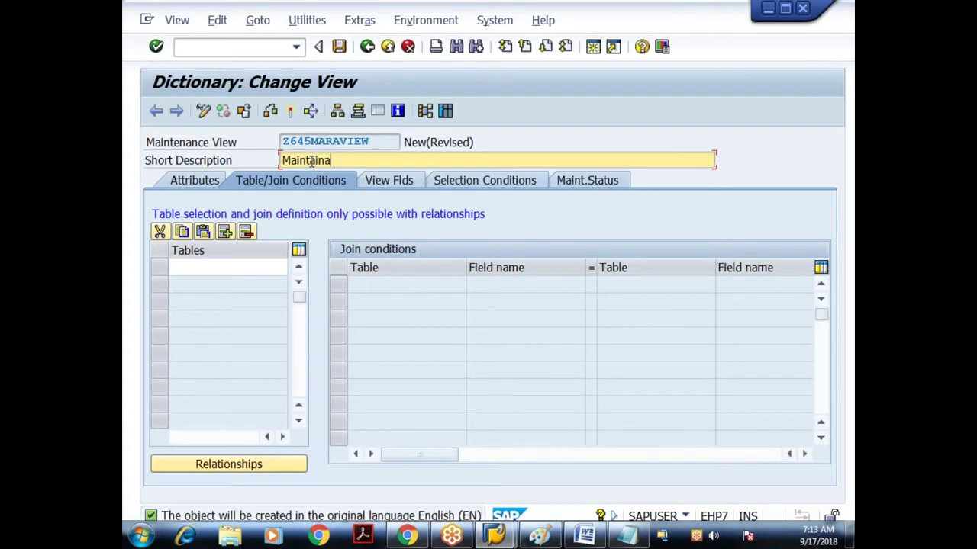
{"action": "type", "text": "nce view for Material"}
{"action": "key", "text": "Return"}
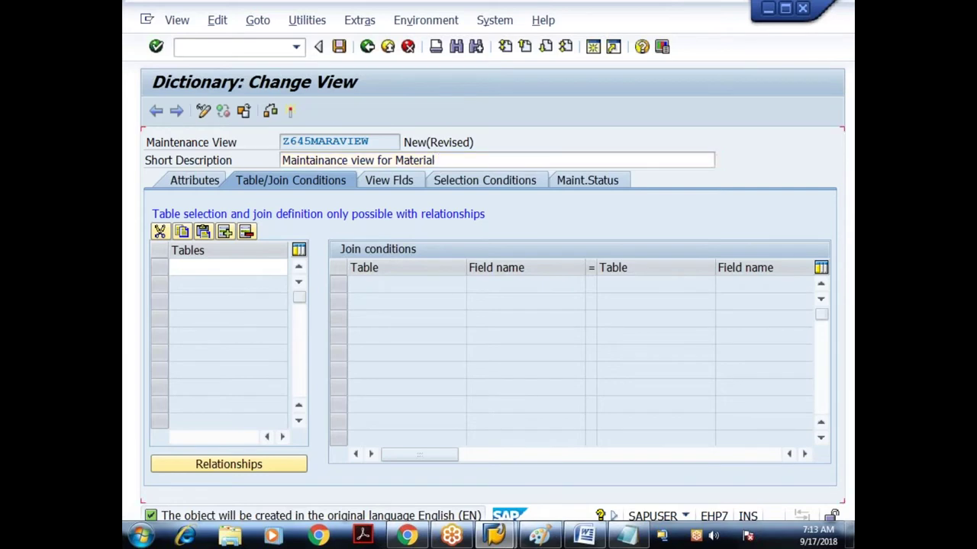
{"action": "type", "text": "Ma"}
{"action": "left_click", "coordinate": [464, 160]}
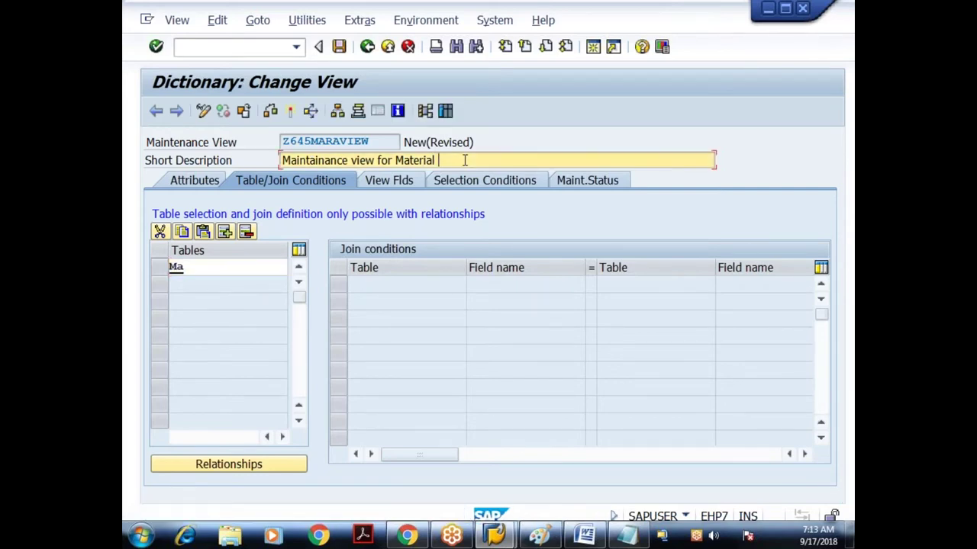
{"action": "type", "text": "Master"}
Set MARA as the base table of the maintenance view
{"action": "left_click", "coordinate": [215, 261]}
{"action": "type", "text": "mara"}
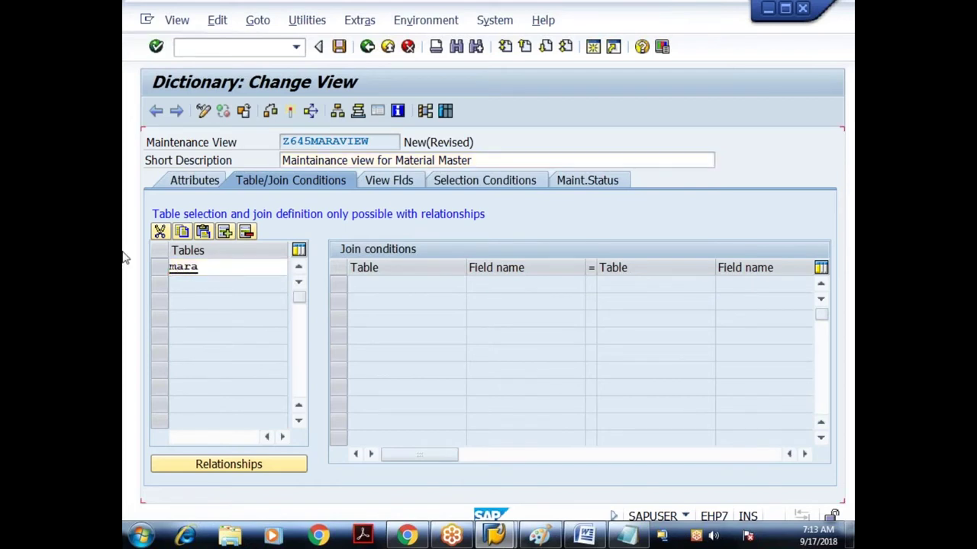
{"action": "key", "text": "Return"}
Add the MARA fields MTART, MBRSH and MATKL to the view fields of the maintenance view
{"action": "left_click", "coordinate": [384, 186]}
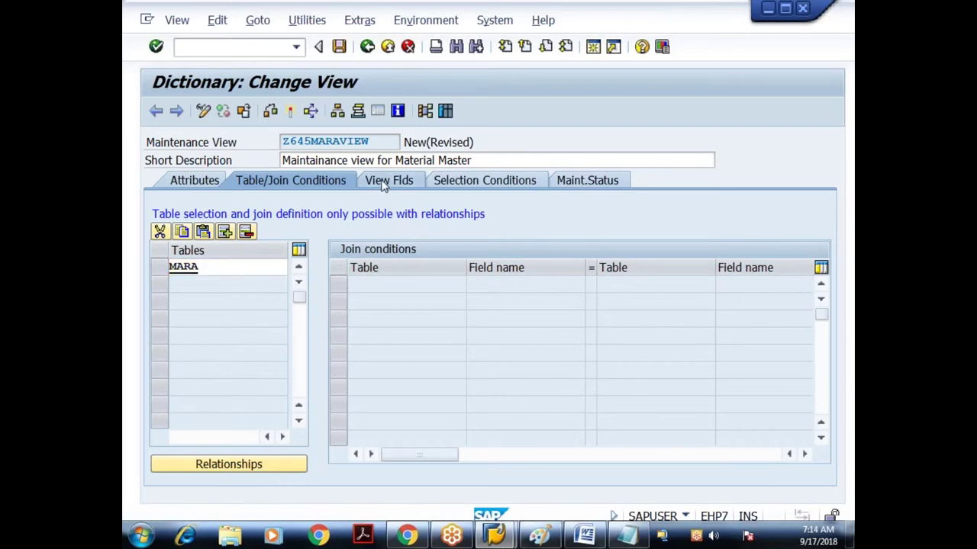
{"action": "left_click", "coordinate": [228, 285]}
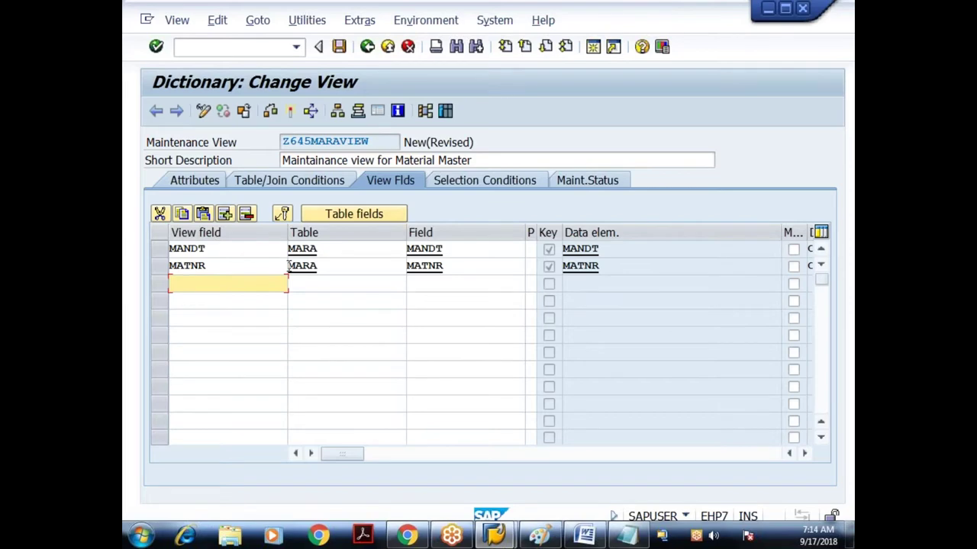
{"action": "left_click", "coordinate": [360, 216]}
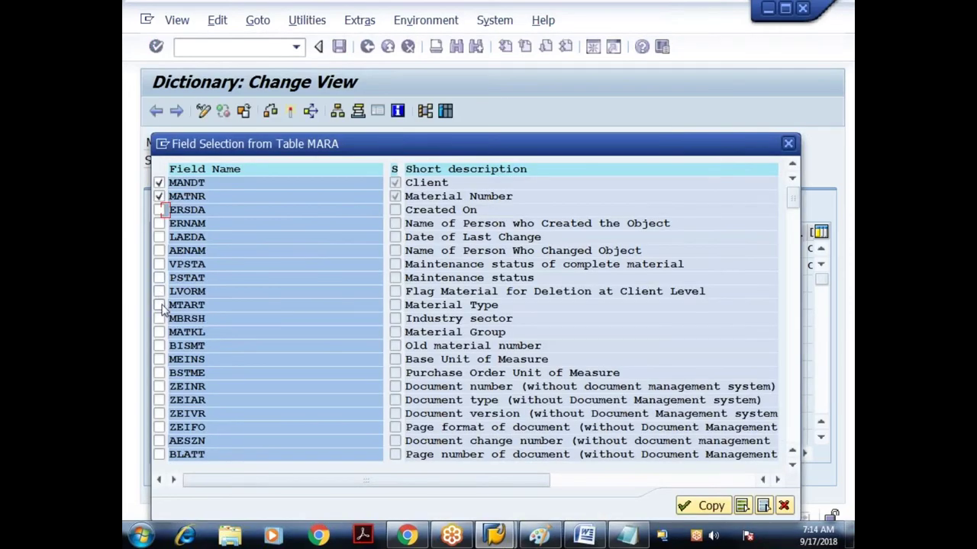
{"action": "left_click", "coordinate": [160, 306]}
{"action": "left_click", "coordinate": [159, 319]}
{"action": "left_click", "coordinate": [160, 333]}
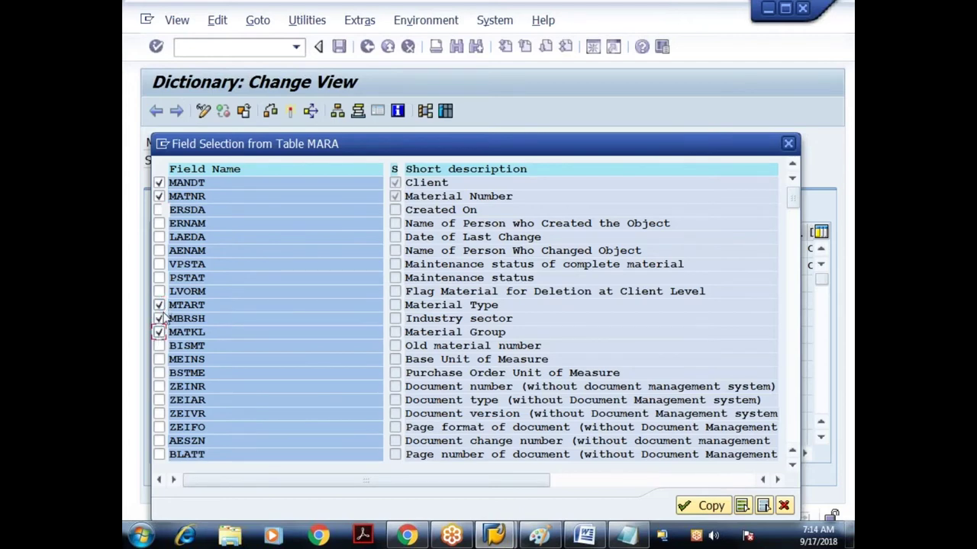
{"action": "left_click", "coordinate": [728, 507]}
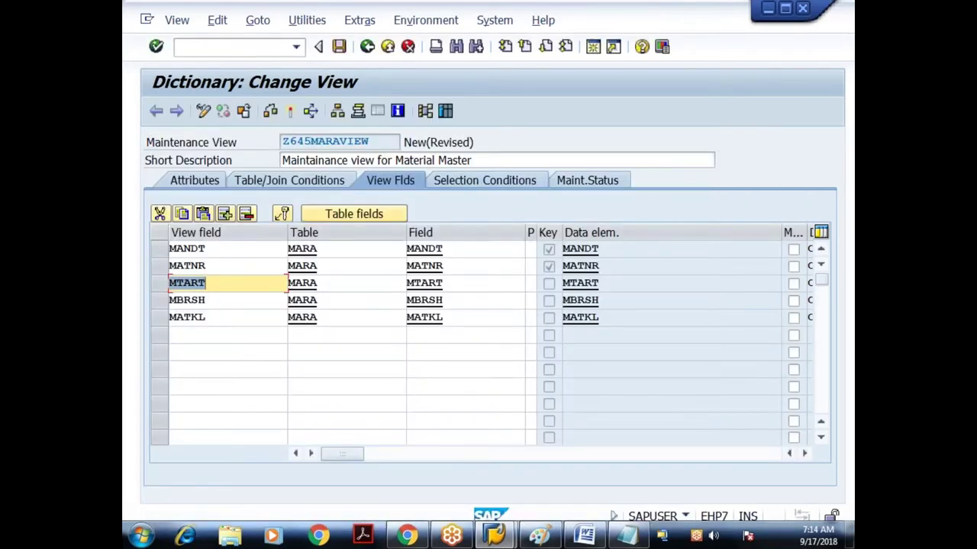
Add the MARA field MTART to the selection conditions of the maintenance view
{"action": "left_click_drag", "start_coordinate": [524, 232], "coordinate": [460, 230]}
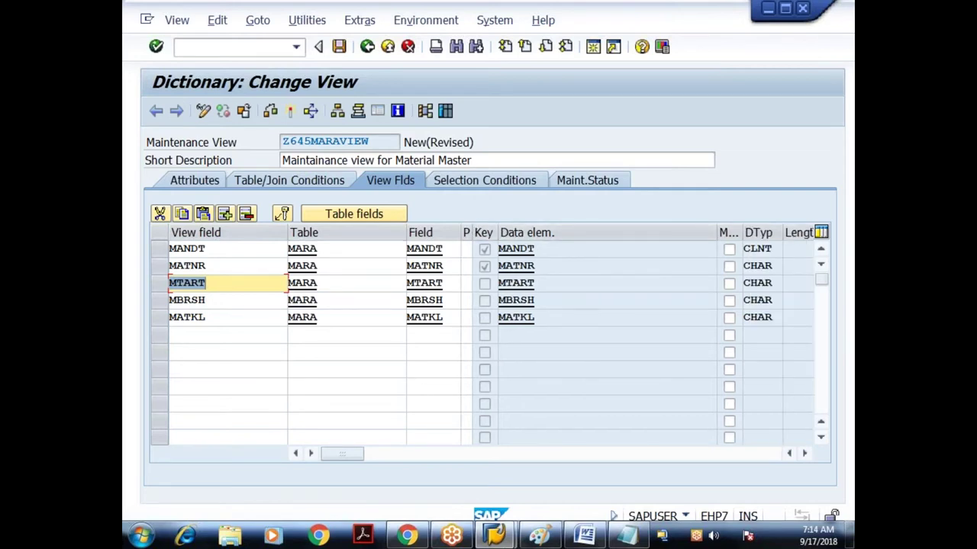
{"action": "left_click_drag", "start_coordinate": [472, 232], "coordinate": [500, 232]}
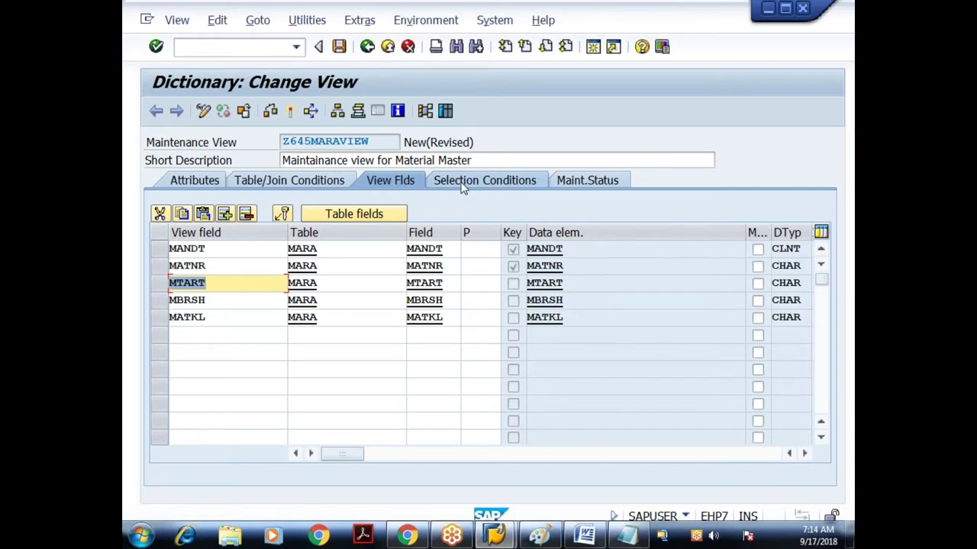
{"action": "left_click", "coordinate": [462, 183]}
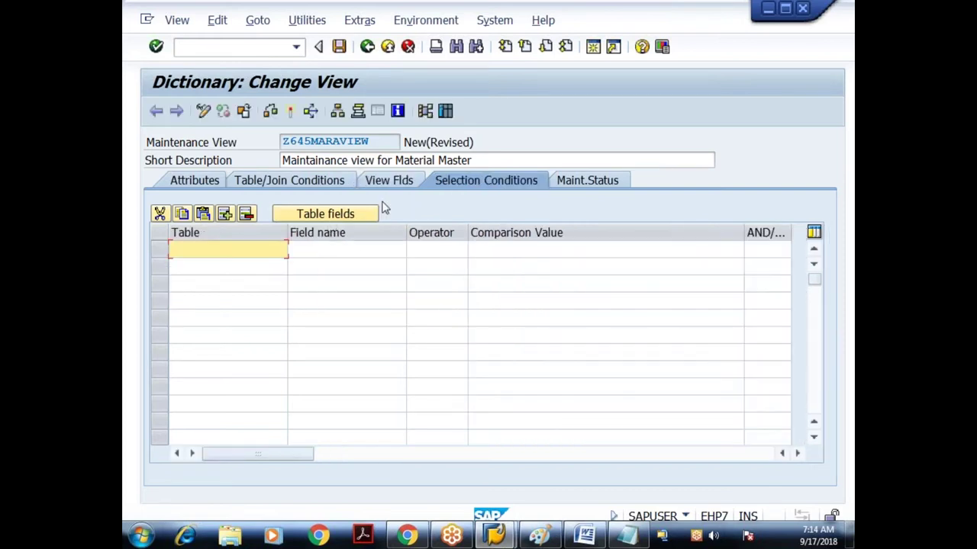
{"action": "left_click", "coordinate": [361, 214]}
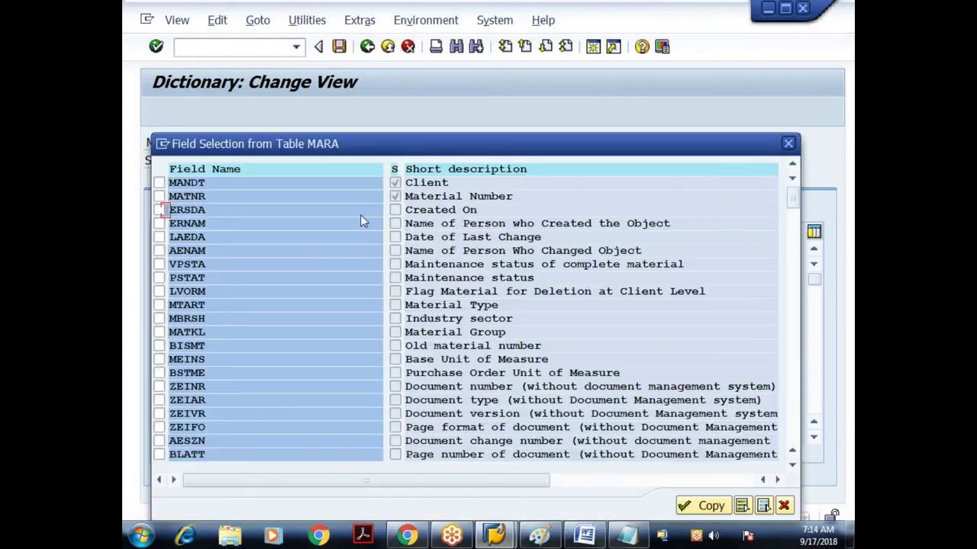
{"action": "left_click", "coordinate": [159, 305]}
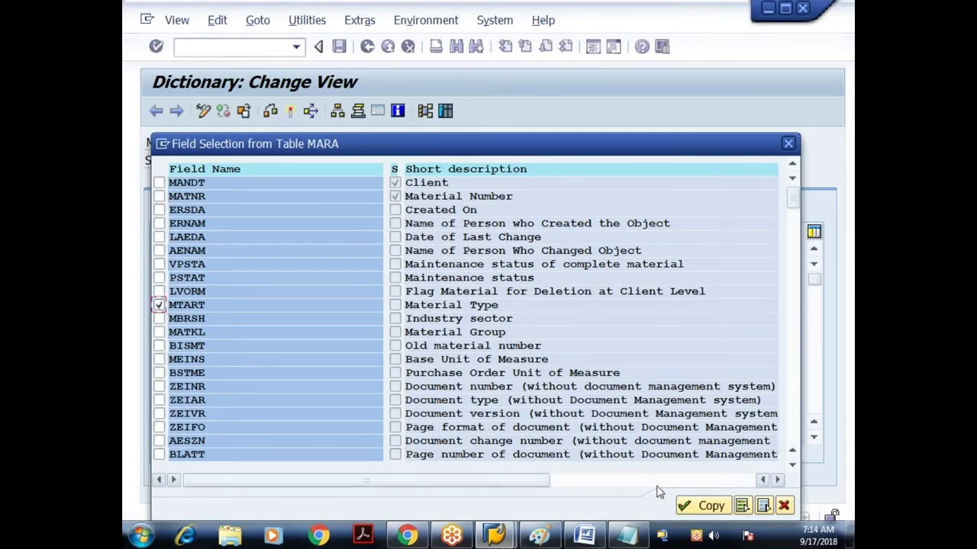
{"action": "left_click", "coordinate": [689, 507]}
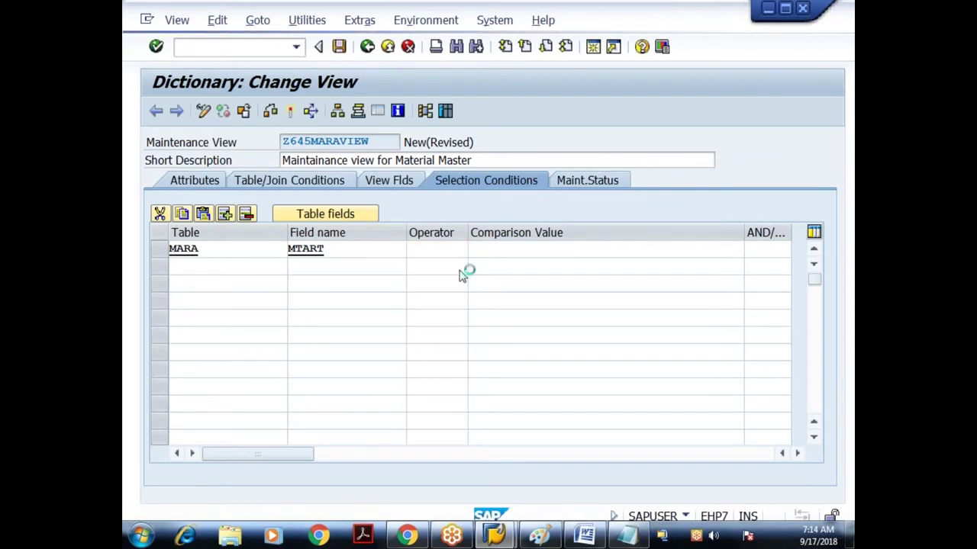
Complete the MTART selection condition with operator EQ, comparison value 'ROH' and the link OR
{"action": "key", "text": "F4"}
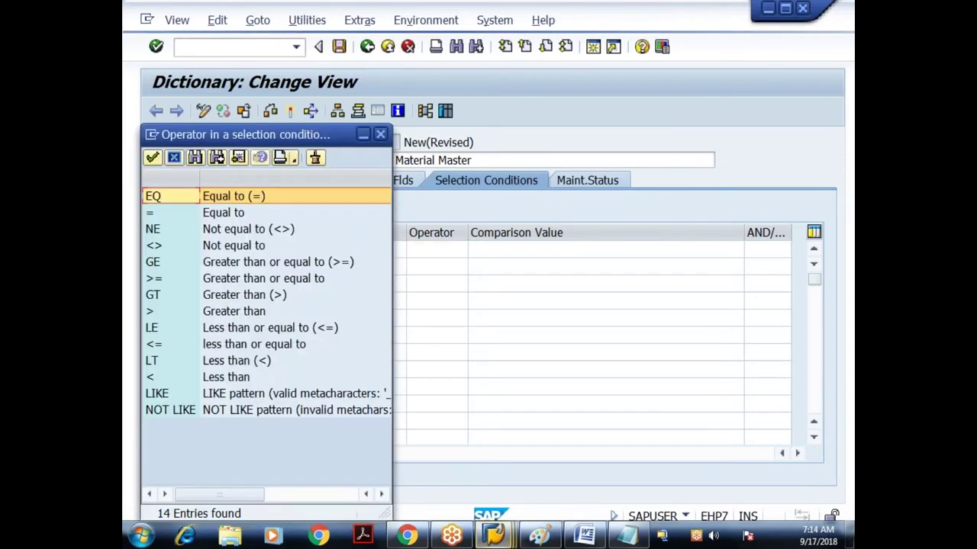
{"action": "double_click", "coordinate": [160, 198]}
{"action": "left_click", "coordinate": [530, 249]}
{"action": "type", "text": "'ROH'"}
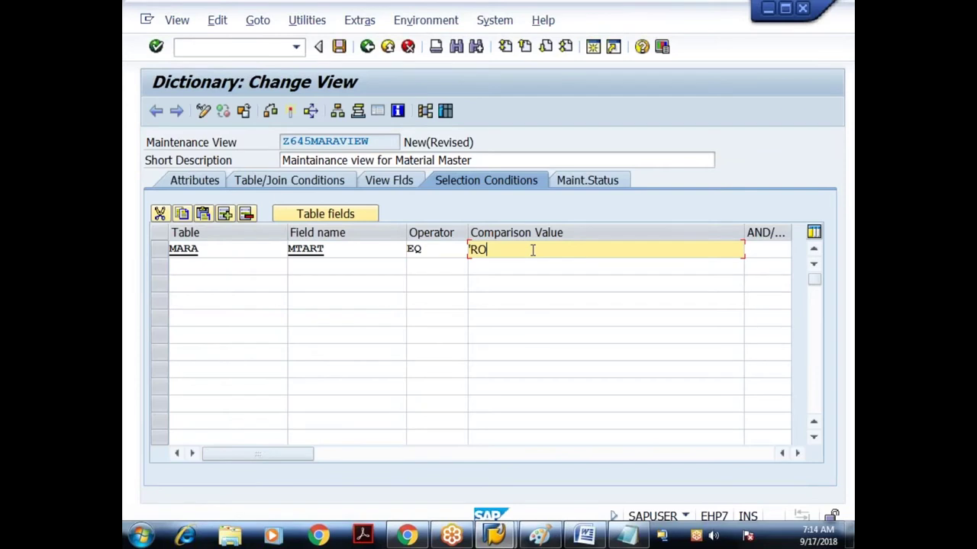
{"action": "left_click", "coordinate": [763, 250]}
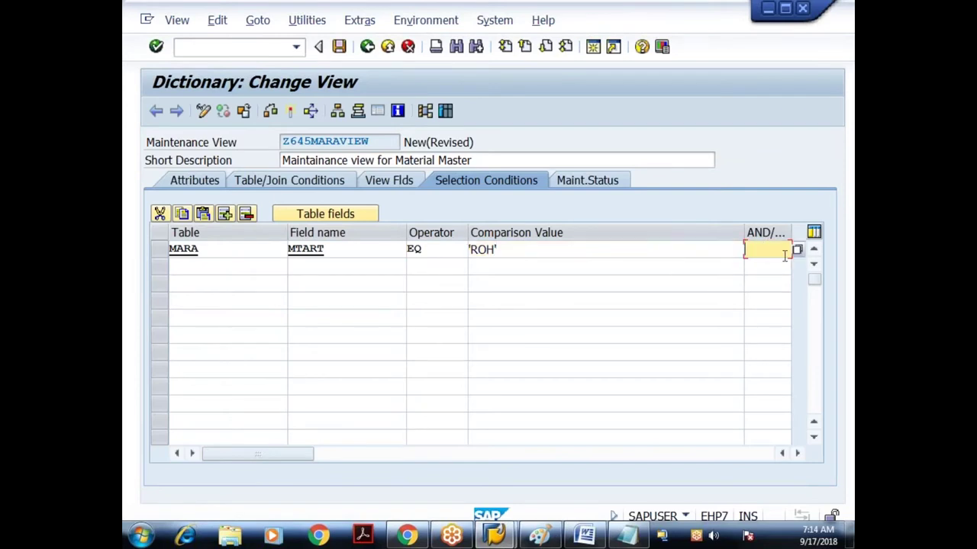
{"action": "key", "text": "F4"}
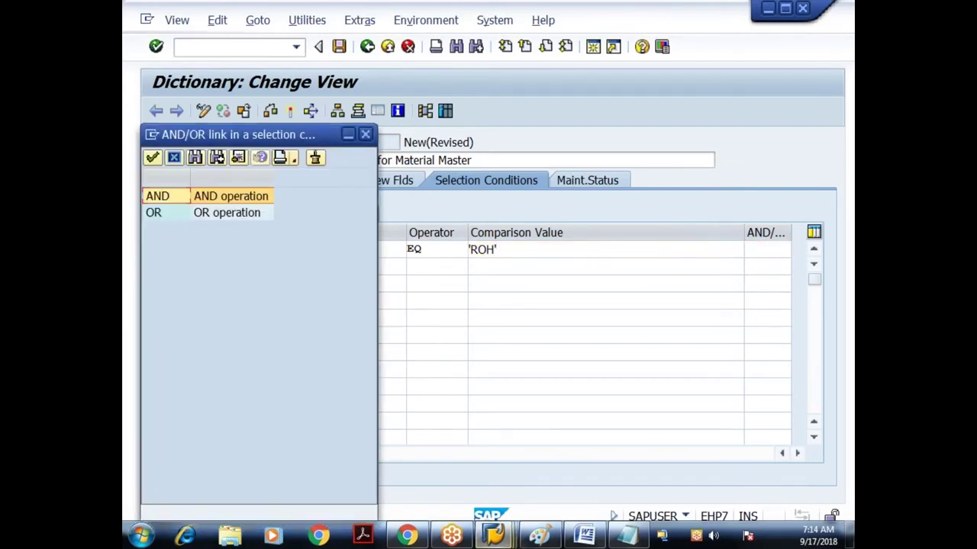
{"action": "key", "text": "Down"}
{"action": "key", "text": "Return"}
Enter a second selection condition for table MARA, field MTART, with operator EQ and comparison value 'FERT'
{"action": "left_click", "coordinate": [203, 266]}
{"action": "type", "text": "MARA"}
{"action": "key", "text": "Tab"}
{"action": "type", "text": "MTART"}
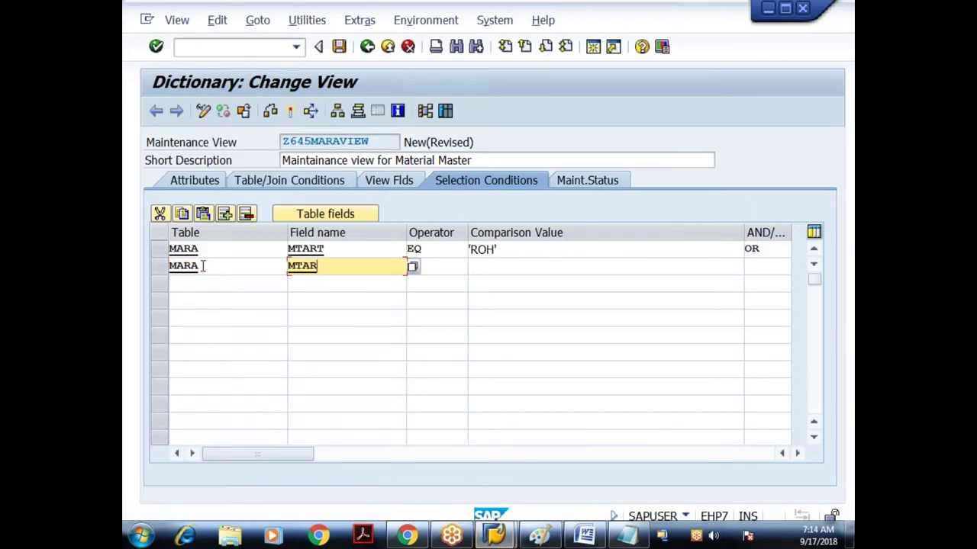
{"action": "key", "text": "Tab"}
{"action": "type", "text": "EQ"}
{"action": "key", "text": "Tab"}
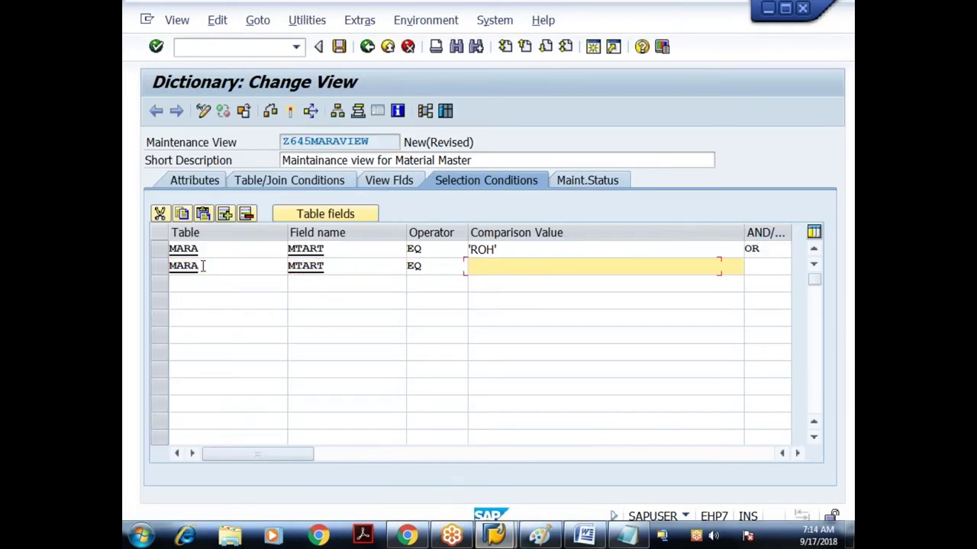
{"action": "type", "text": "'FERT'"}
{"action": "key", "text": "Return"}
{"action": "left_click", "coordinate": [527, 268]}
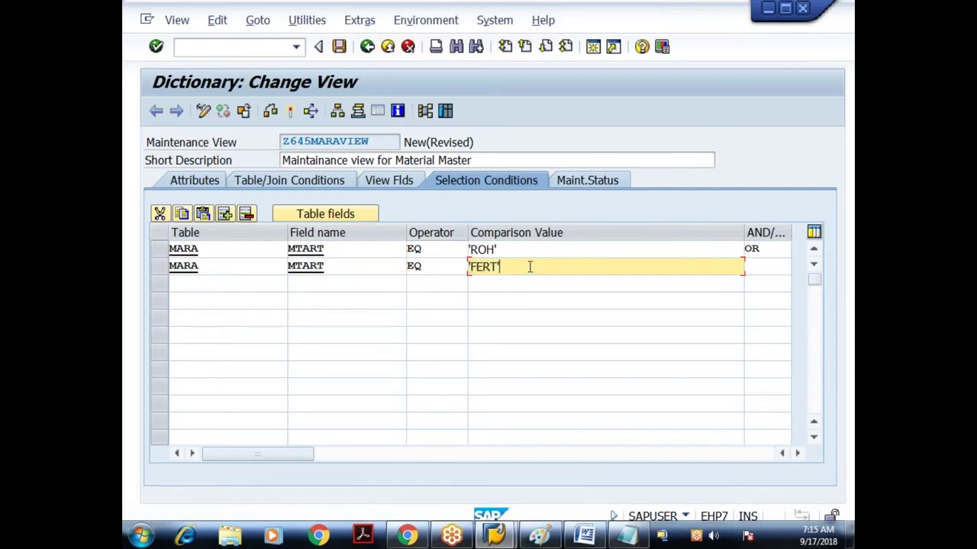
Save the maintenance view as a local object and activate it
{"action": "left_click", "coordinate": [389, 186]}
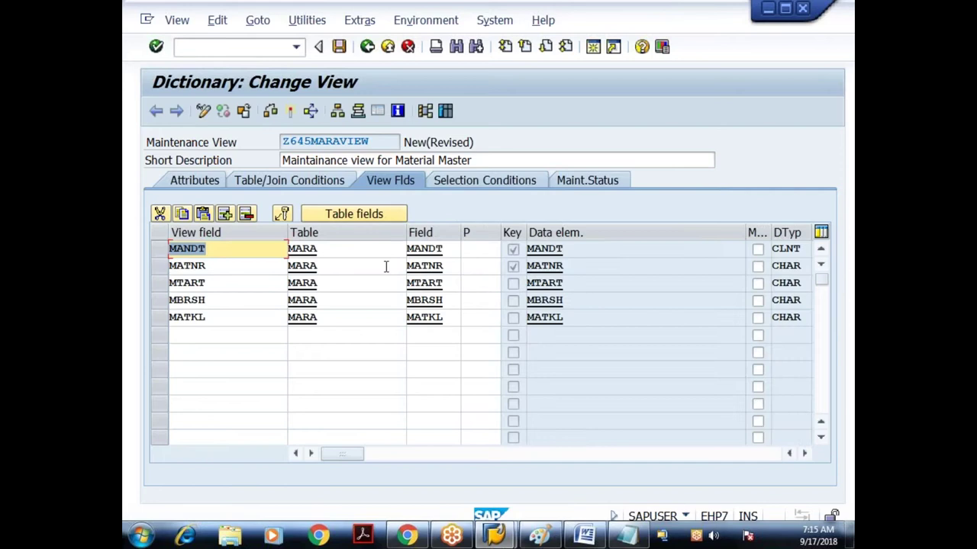
{"action": "left_click", "coordinate": [581, 182]}
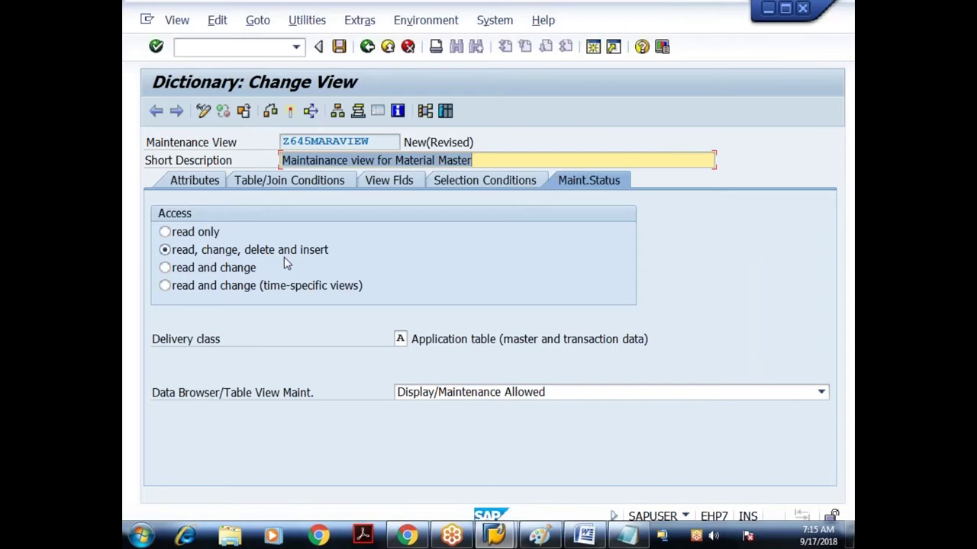
{"action": "left_click", "coordinate": [339, 46]}
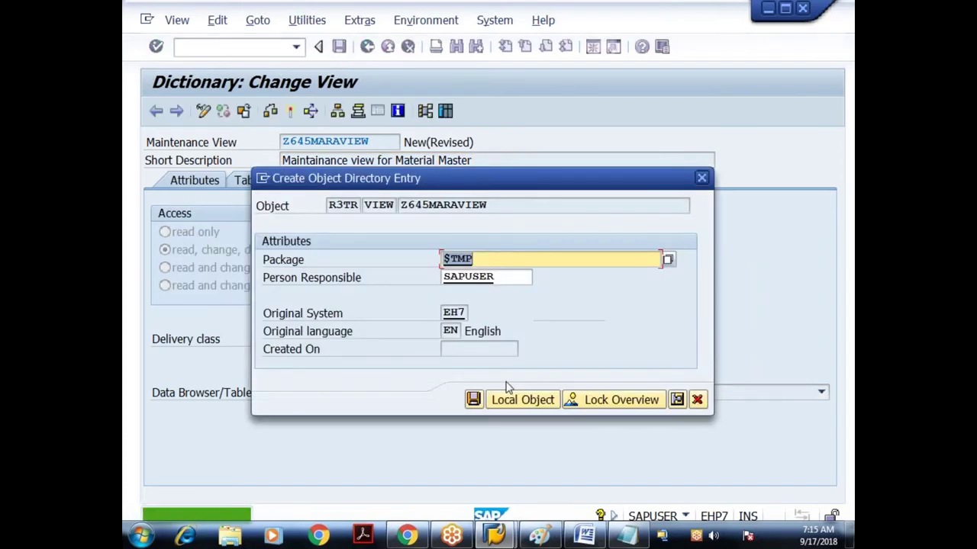
{"action": "left_click", "coordinate": [510, 399]}
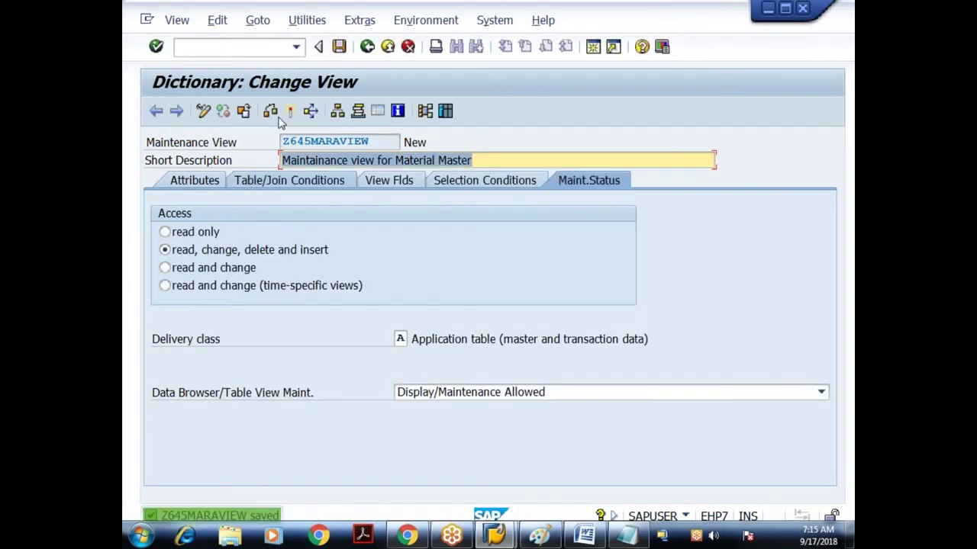
{"action": "left_click", "coordinate": [290, 111]}
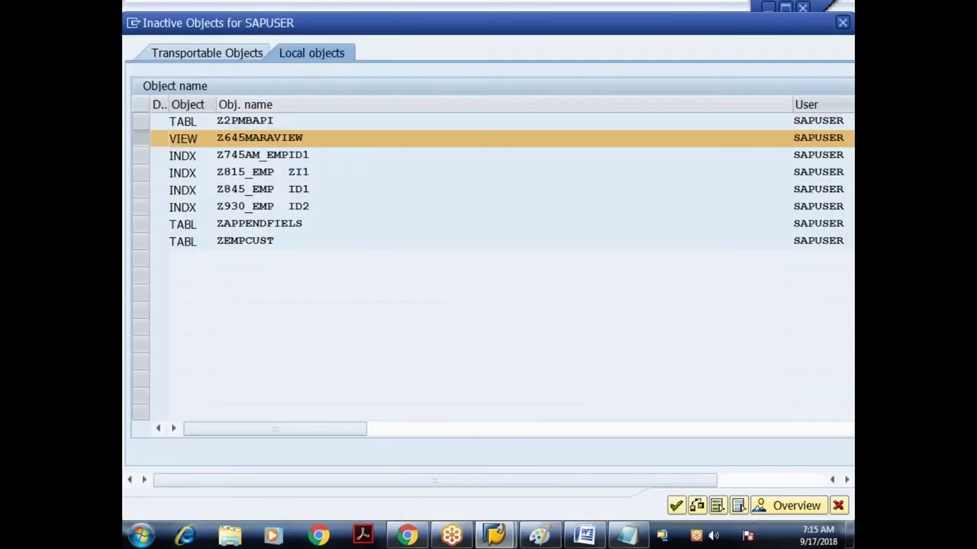
{"action": "key", "text": "Return"}
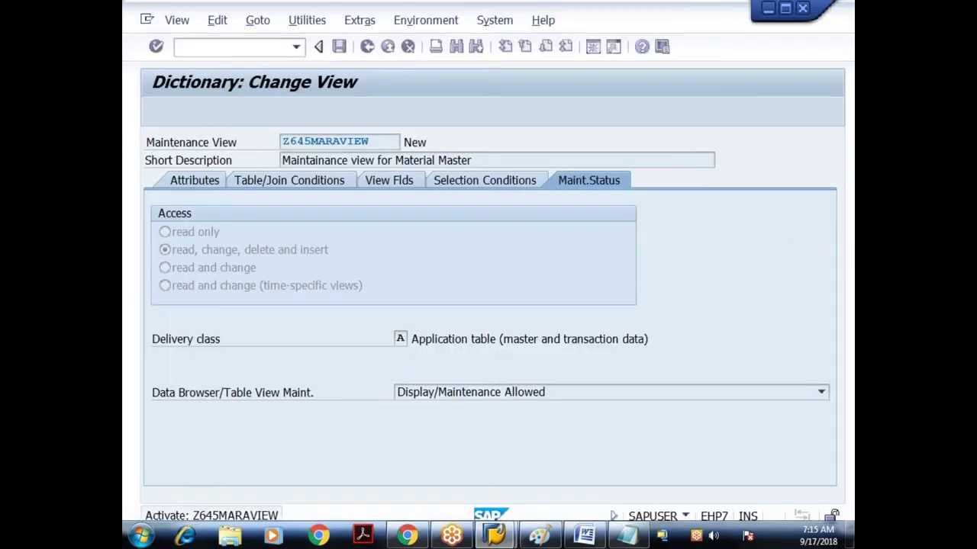
Open the Table Maintenance Generator for the view and set authorization group &NC& and function group Z645_FGROUP
{"action": "left_click", "coordinate": [307, 19]}
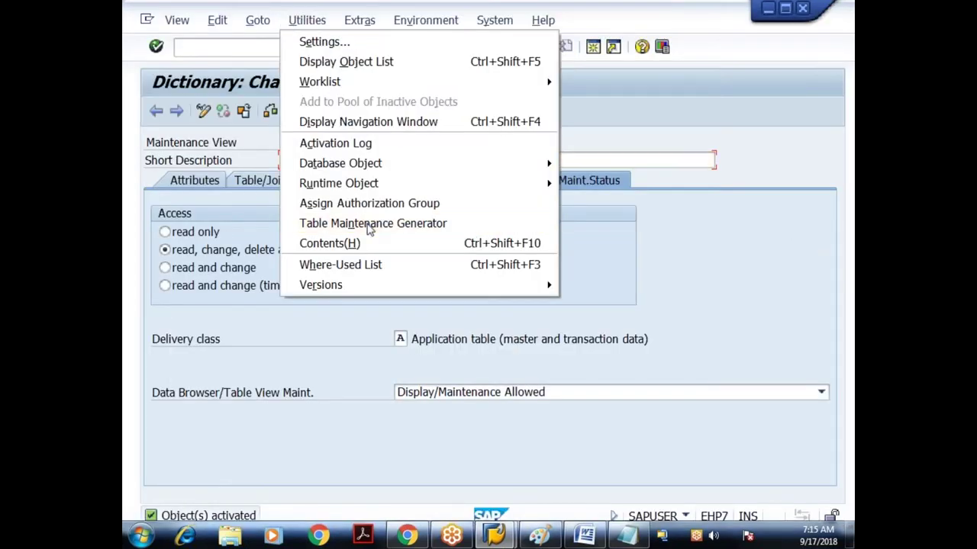
{"action": "left_click", "coordinate": [369, 223]}
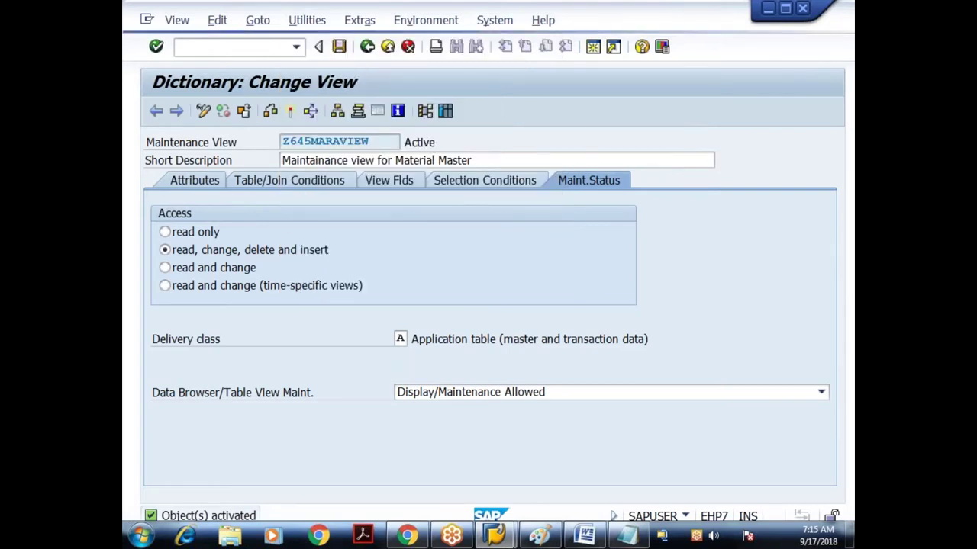
{"action": "left_click", "coordinate": [319, 212]}
{"action": "left_click", "coordinate": [313, 230]}
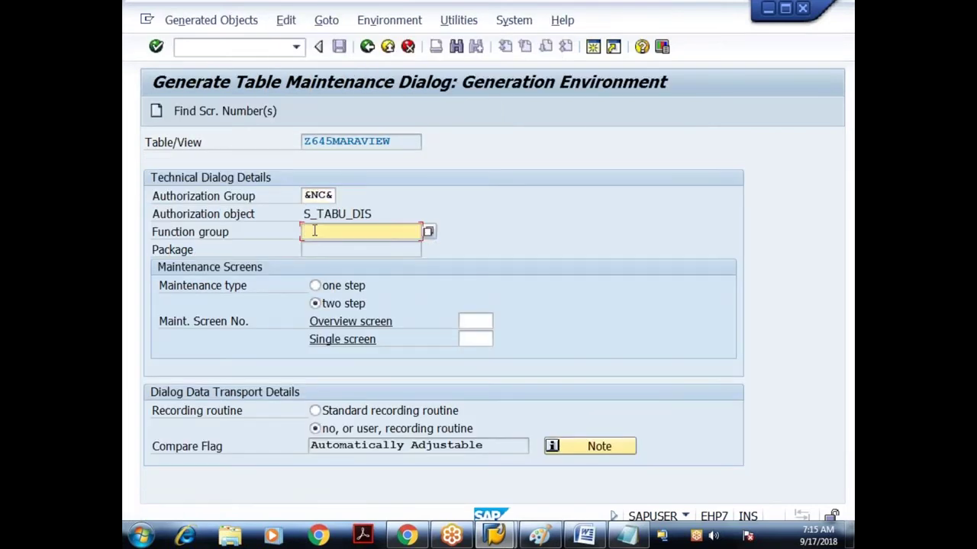
{"action": "type", "text": "Z645_GROUP"}
{"action": "key", "text": "Return"}
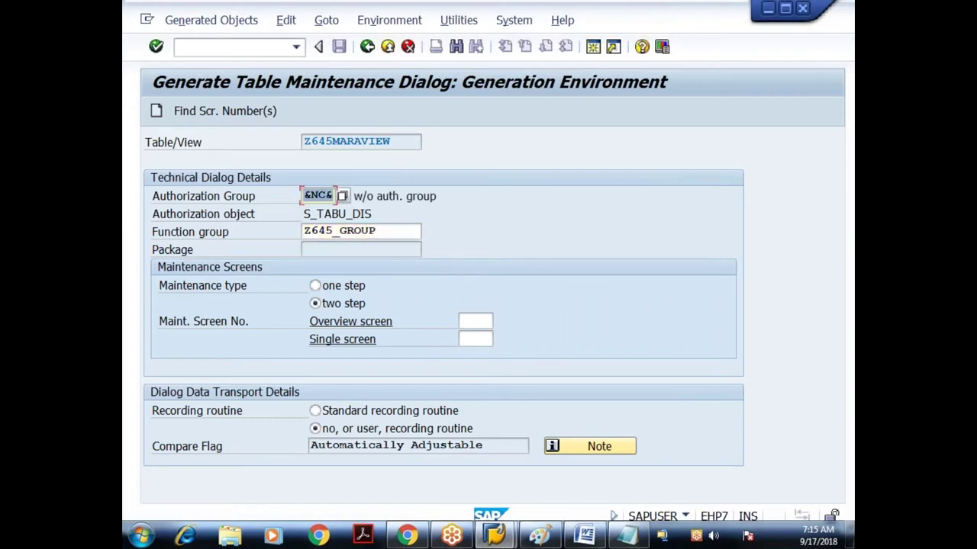
{"action": "left_click", "coordinate": [337, 235]}
{"action": "type", "text": "F"}
{"action": "key", "text": "Return"}
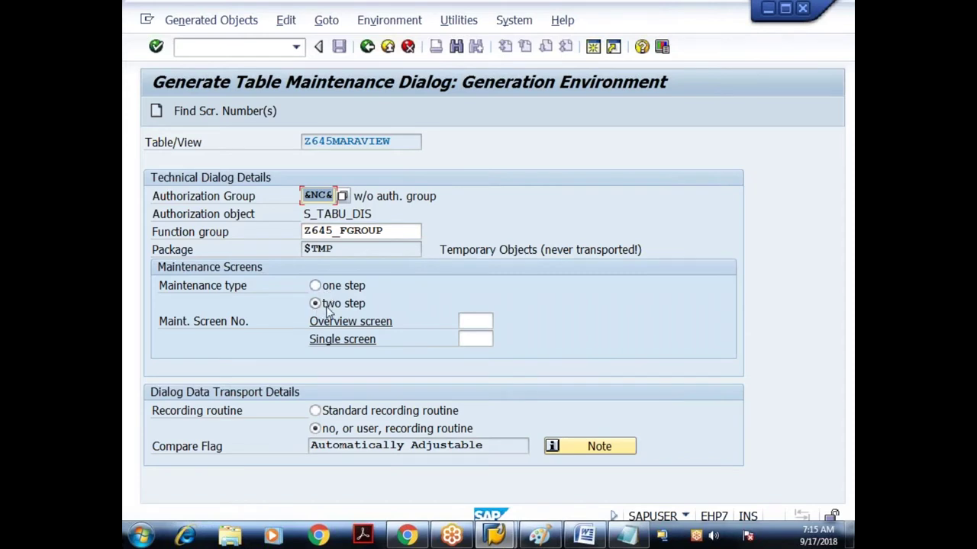
Have the maintenance screen numbers proposed and create the two-step maintenance dialog in package $TMP
{"action": "left_click", "coordinate": [236, 115]}
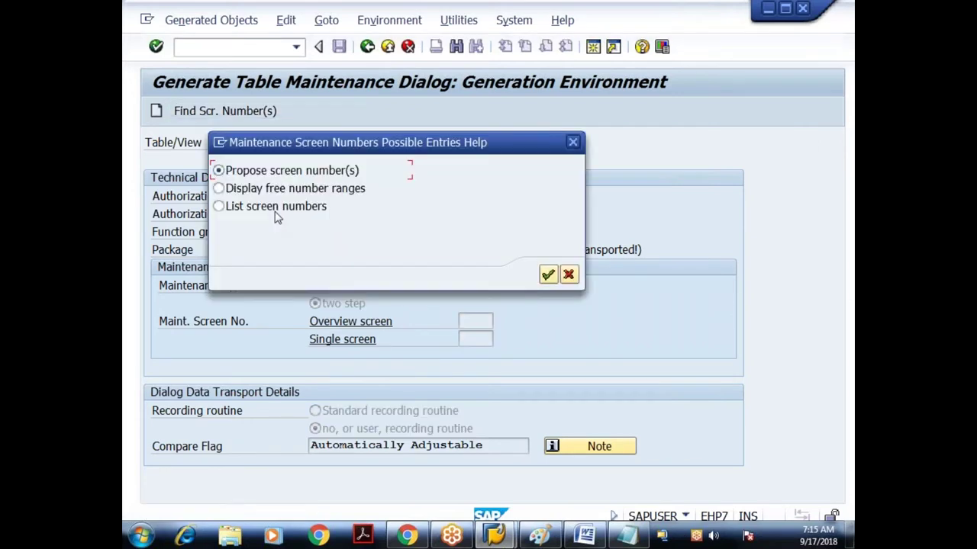
{"action": "left_click", "coordinate": [548, 276]}
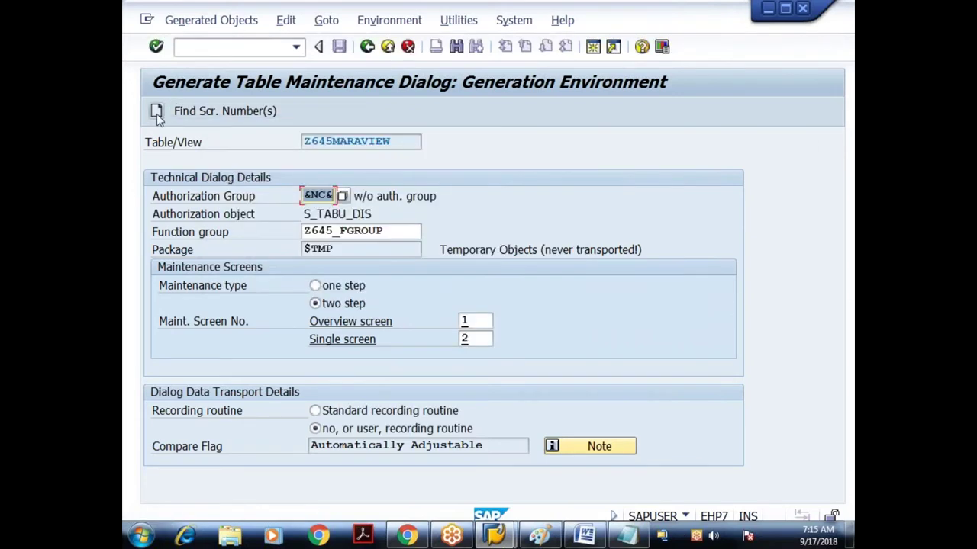
{"action": "left_click", "coordinate": [157, 112]}
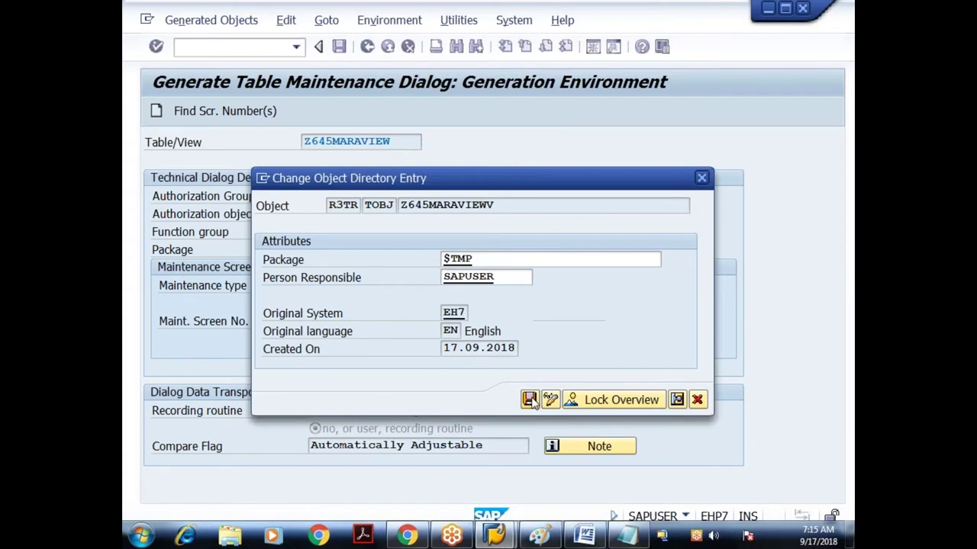
{"action": "left_click", "coordinate": [473, 400]}
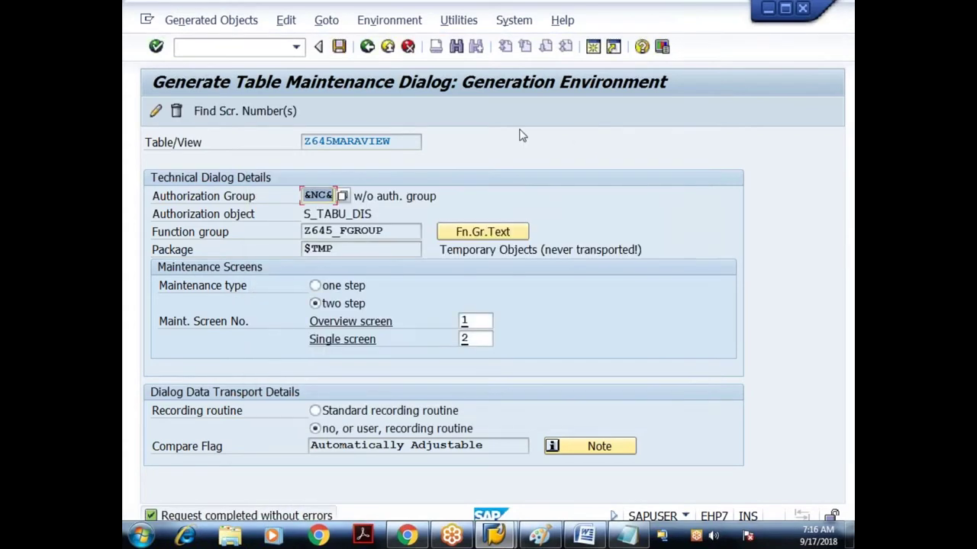
Leave the dictionary view, start transaction SM30 and open Z645MARAVIEW for maintenance
{"action": "left_click", "coordinate": [367, 46]}
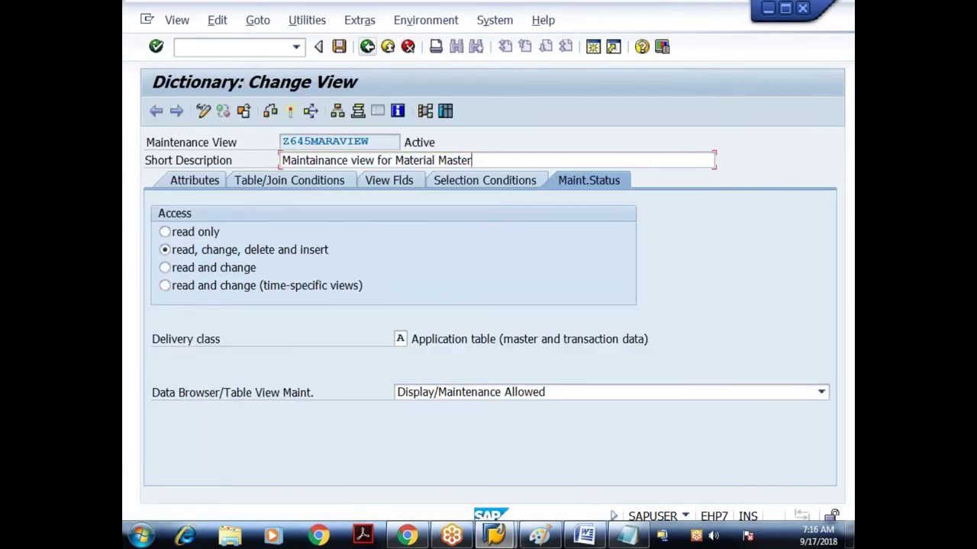
{"action": "left_click", "coordinate": [367, 47]}
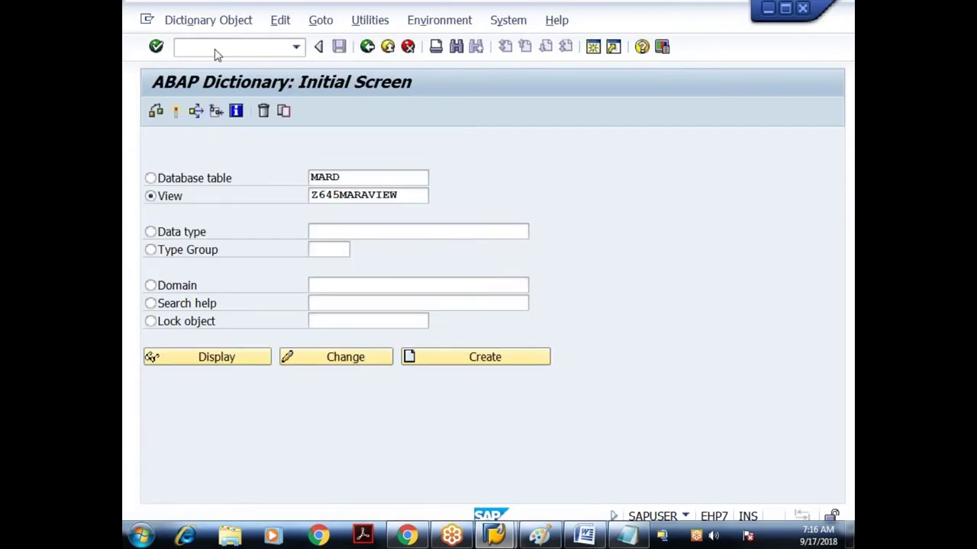
{"action": "left_click", "coordinate": [216, 50]}
{"action": "type", "text": "SM30"}
{"action": "key", "text": "Return"}
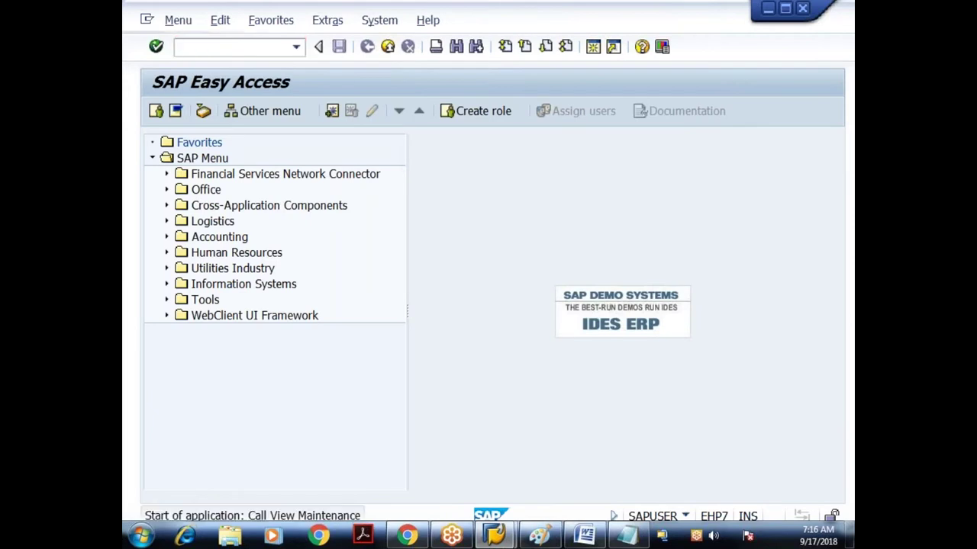
{"action": "key", "text": "Return"}
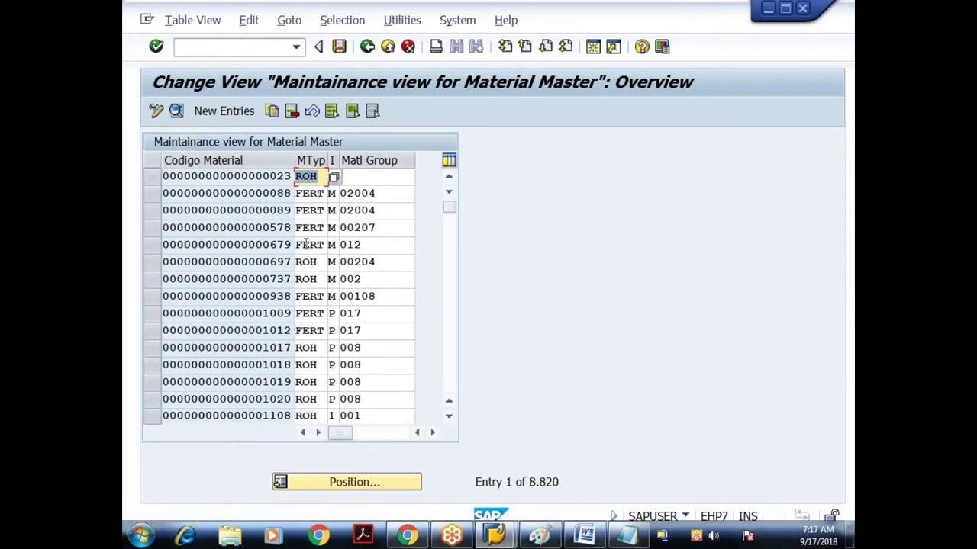
Examine the material types of the entries throughout the Material Master maintenance view
{"action": "left_click", "coordinate": [312, 318]}
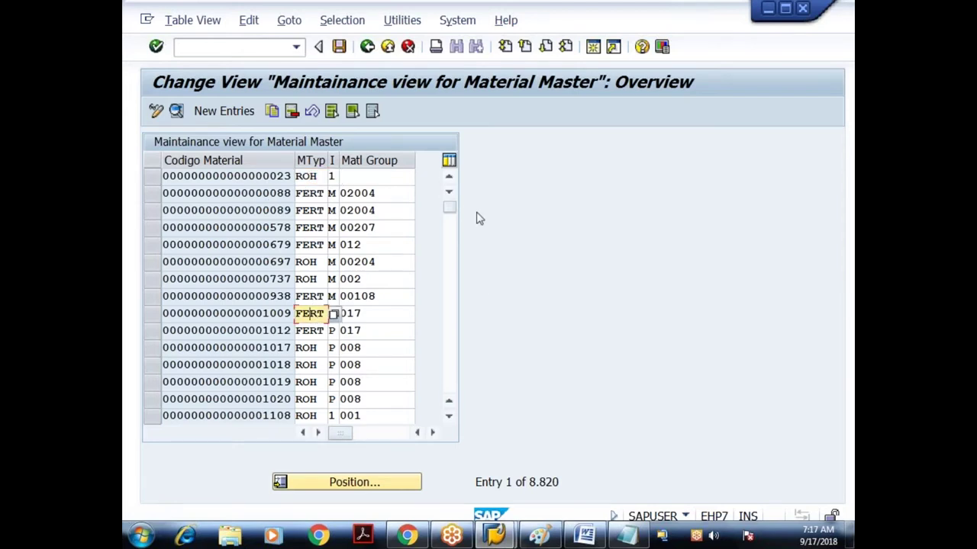
{"action": "left_click_drag", "start_coordinate": [450, 208], "coordinate": [449, 410]}
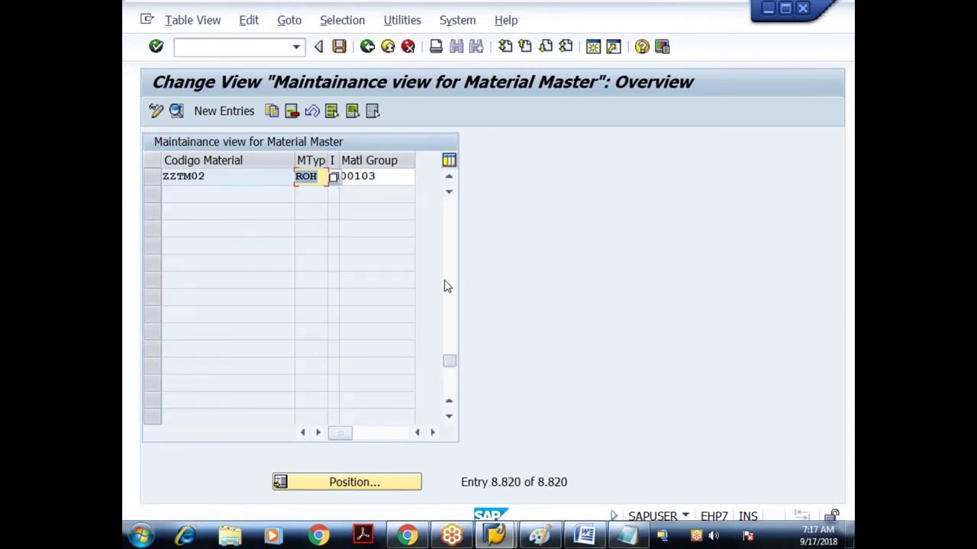
{"action": "left_click_drag", "start_coordinate": [447, 208], "coordinate": [449, 275]}
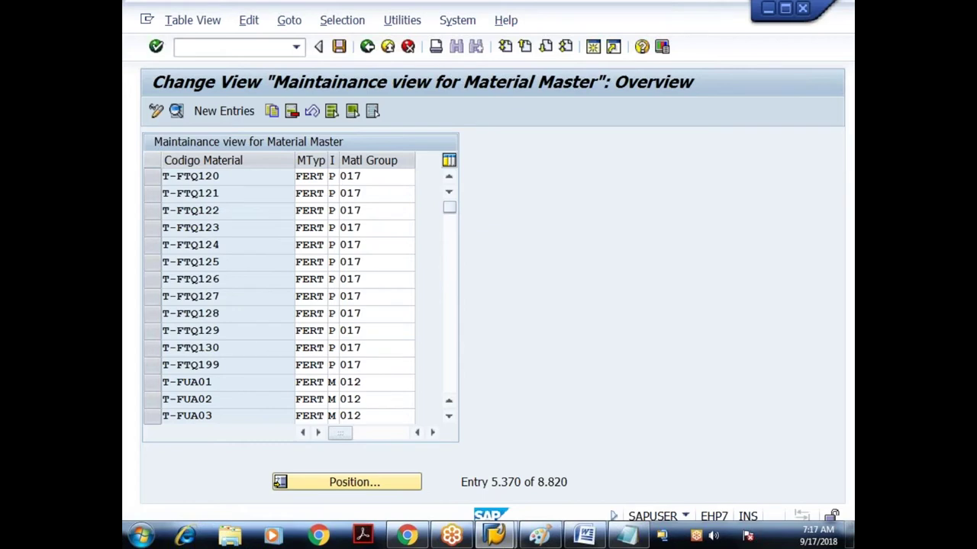
Leave the table view maintenance and start transaction SE11
{"action": "left_click", "coordinate": [366, 48]}
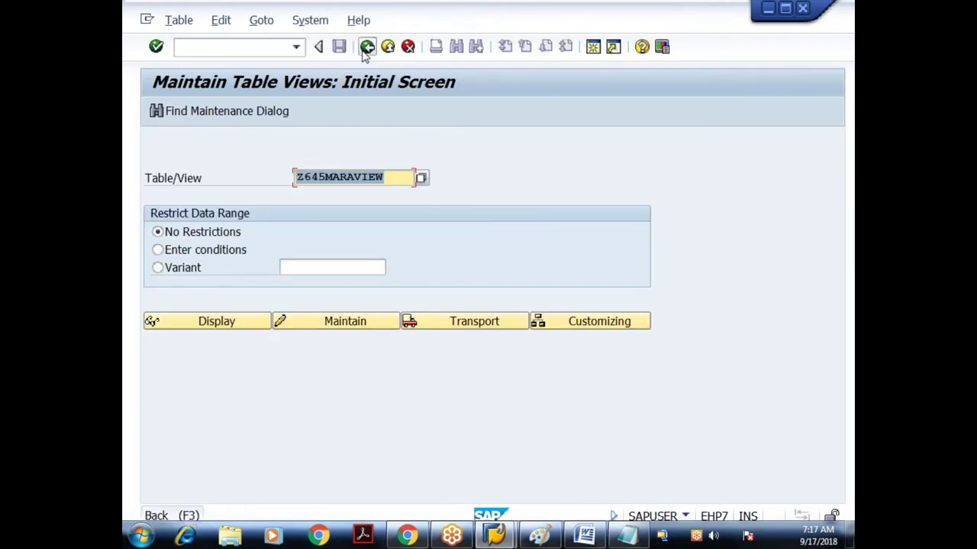
{"action": "left_click", "coordinate": [366, 47]}
{"action": "type", "text": "SE11"}
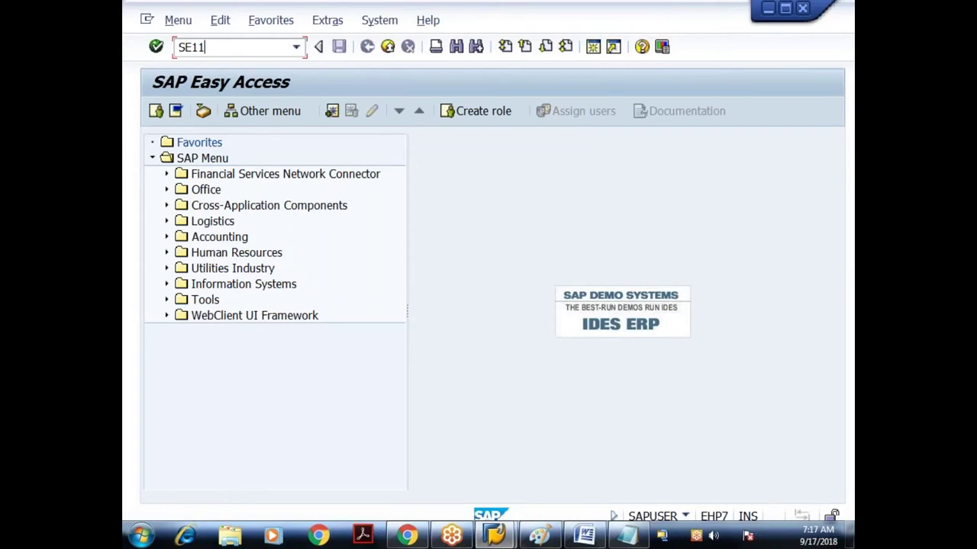
{"action": "key", "text": "Return"}
Create a new view named Z645MARCVIEW with the maintenance view type
{"action": "left_click", "coordinate": [369, 195]}
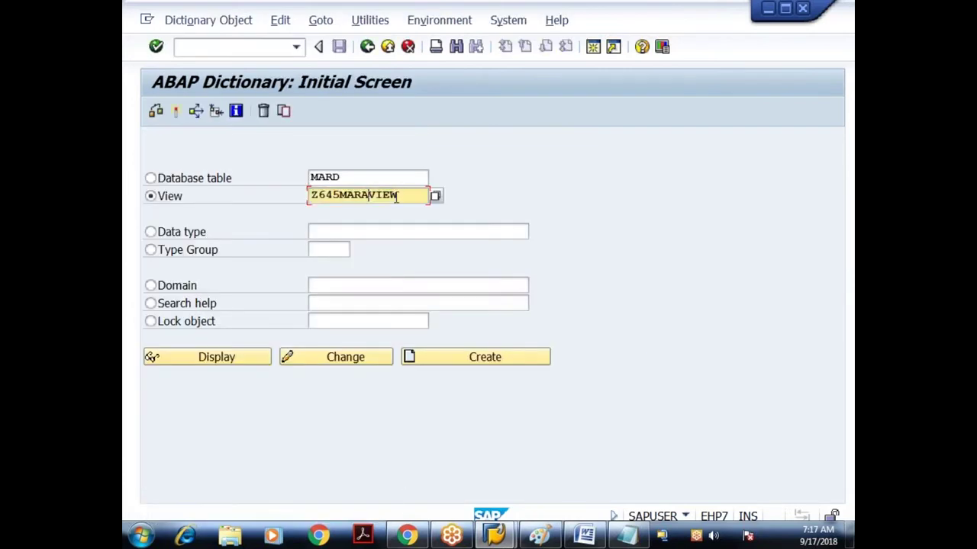
{"action": "key", "text": "BackSpace"}
{"action": "type", "text": "C"}
{"action": "key", "text": "Return"}
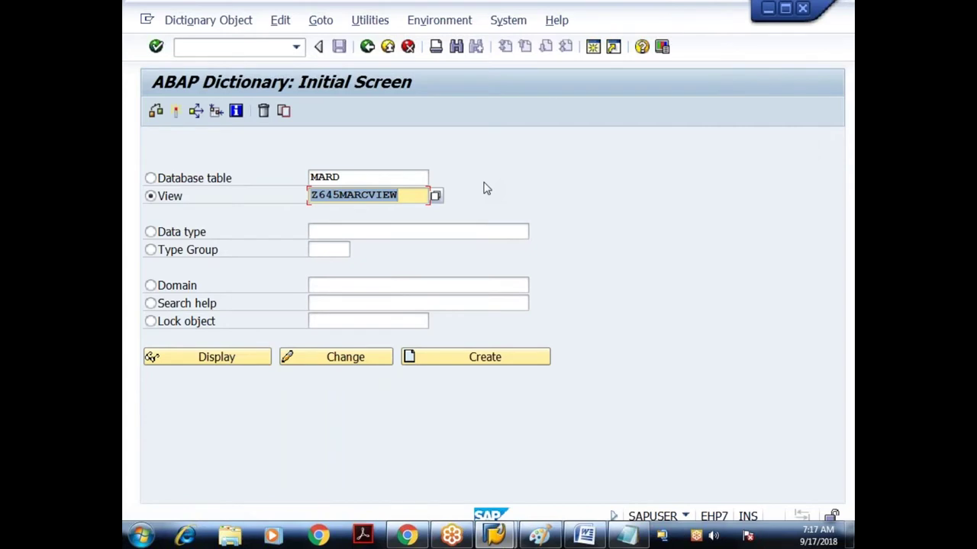
{"action": "key", "text": "F5"}
{"action": "left_click", "coordinate": [246, 314]}
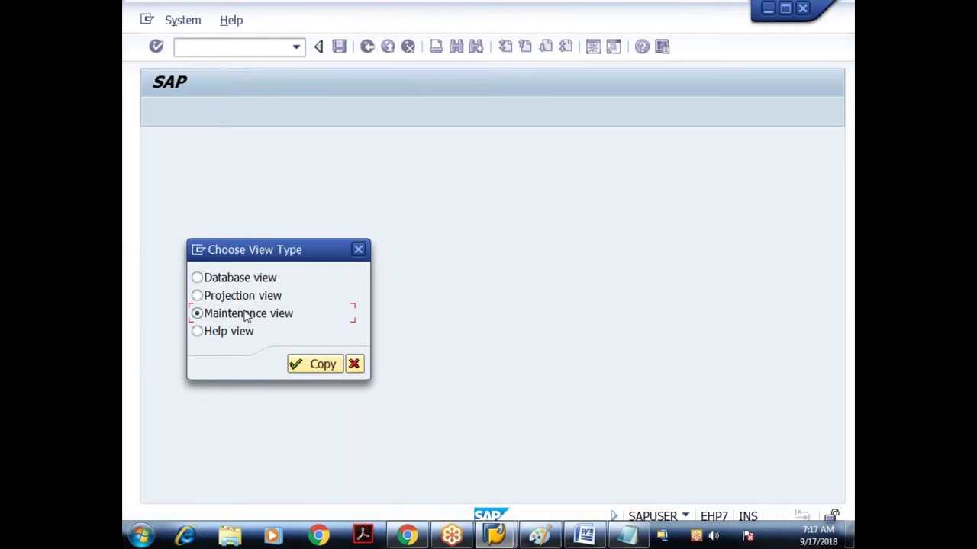
{"action": "left_click", "coordinate": [320, 364]}
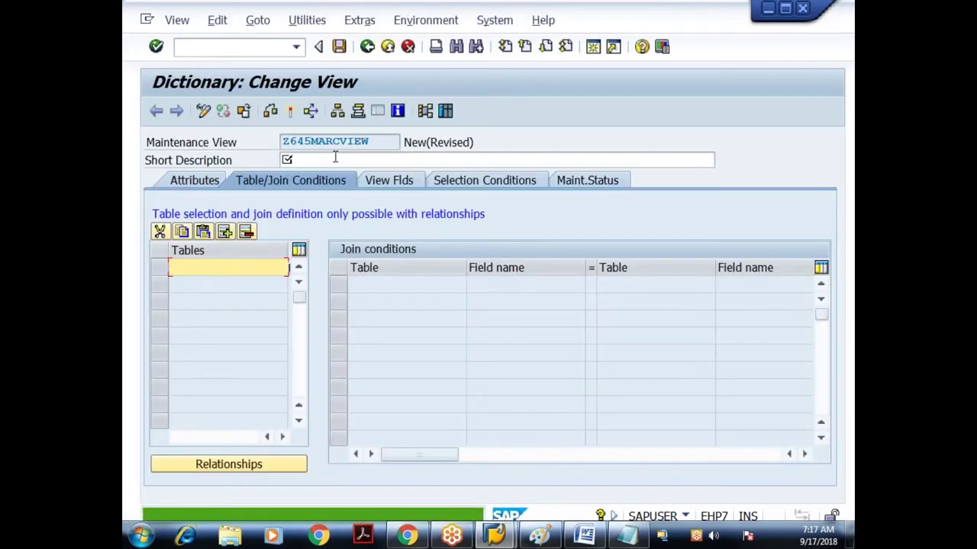
Enter the short description "Maintaince View for Material Plant Data" and add MARC as the view's table
{"action": "left_click", "coordinate": [335, 158]}
{"action": "type", "text": "Maint"}
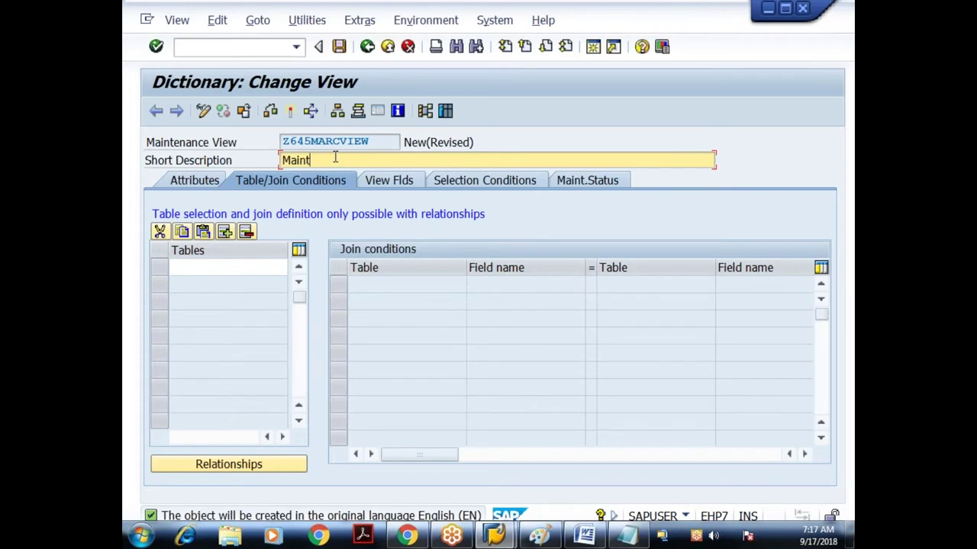
{"action": "type", "text": "aince View for "}
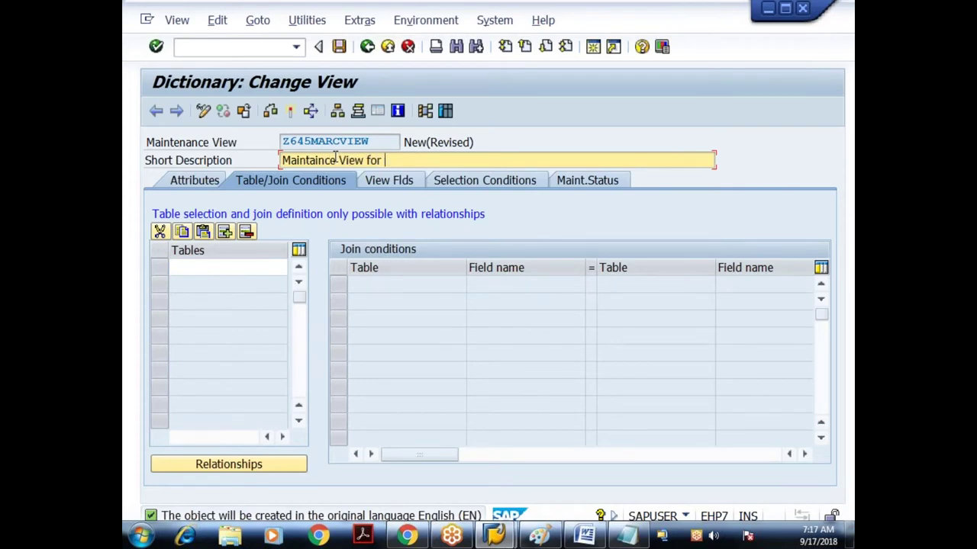
{"action": "type", "text": "Material Plant Data"}
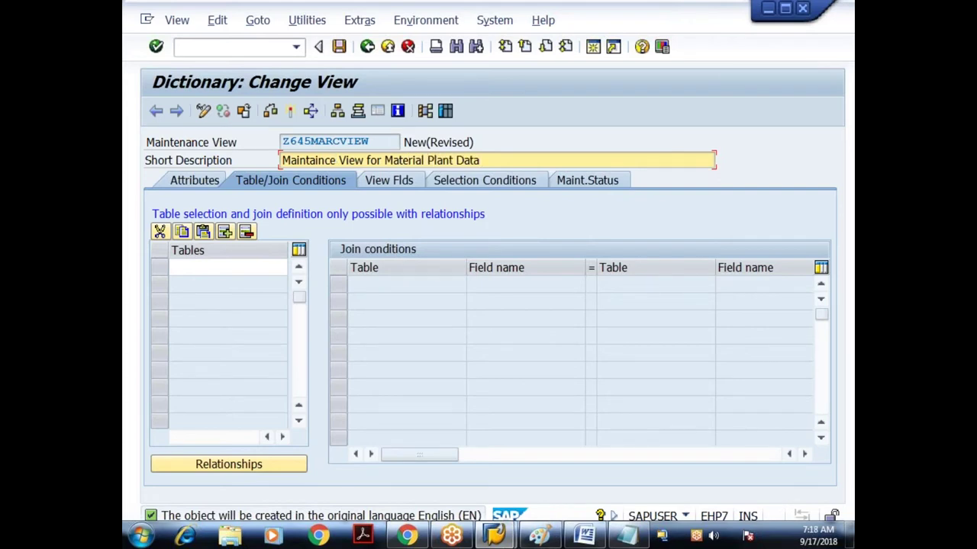
{"action": "left_click", "coordinate": [199, 267]}
{"action": "type", "text": "MARC"}
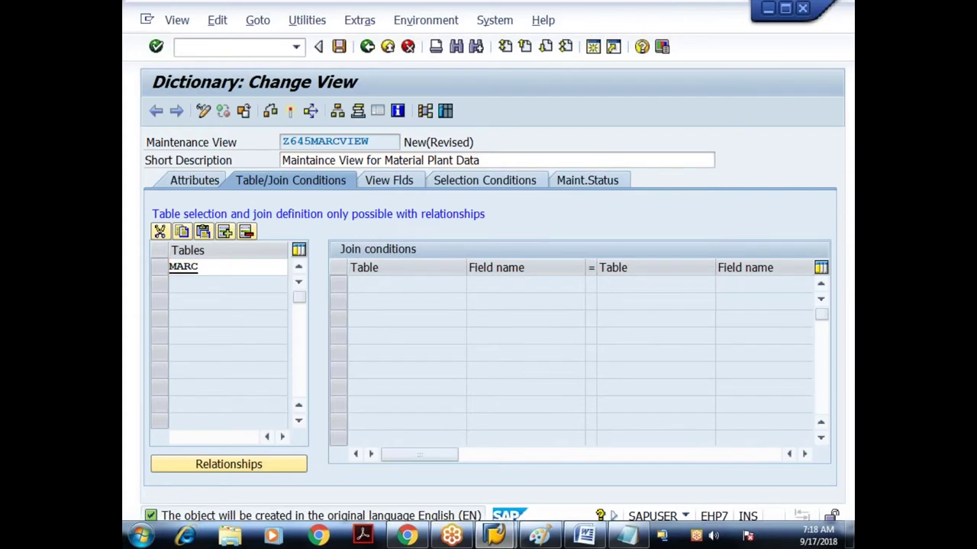
{"action": "key", "text": "Return"}
Add the purchasing group field EKGRP from table MARC to the view fields
{"action": "left_click", "coordinate": [406, 188]}
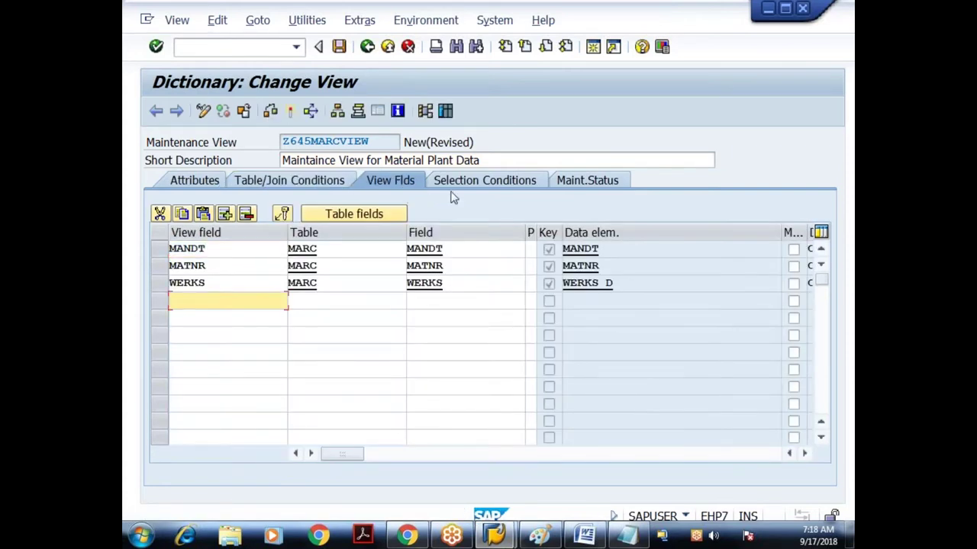
{"action": "left_click", "coordinate": [378, 216]}
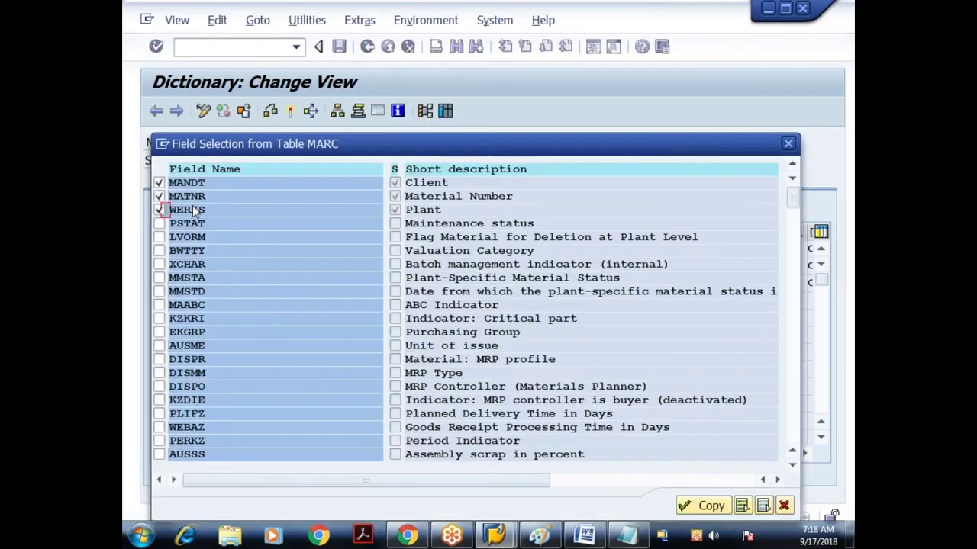
{"action": "left_click", "coordinate": [158, 331]}
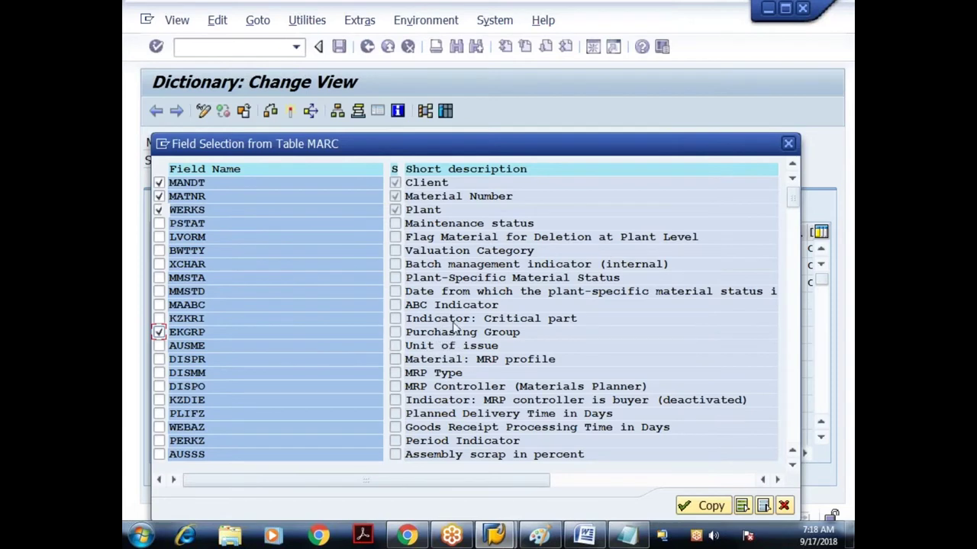
{"action": "left_click", "coordinate": [711, 505]}
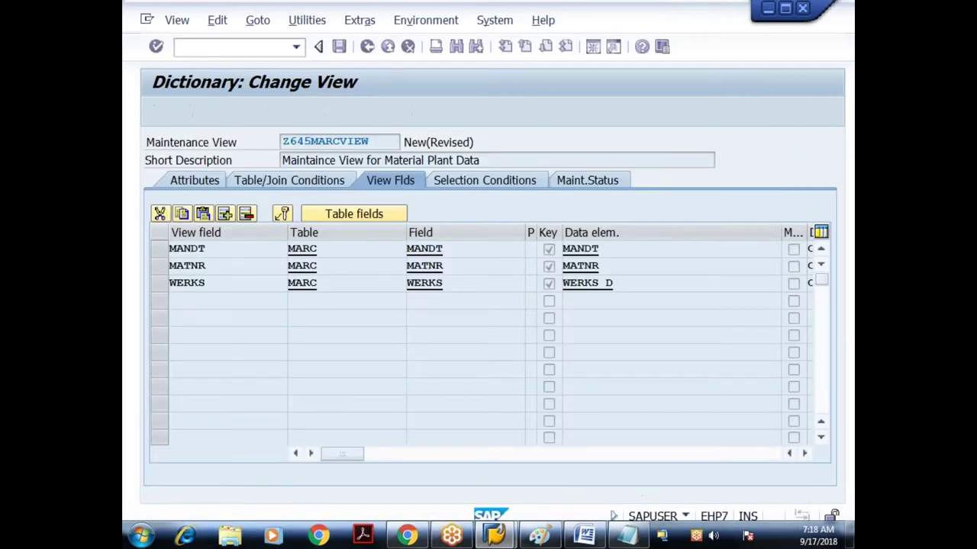
Review the view's table and its fields MANDT and MATNR, comparing them with the view cluster diagram in Paint
{"action": "left_click", "coordinate": [485, 180]}
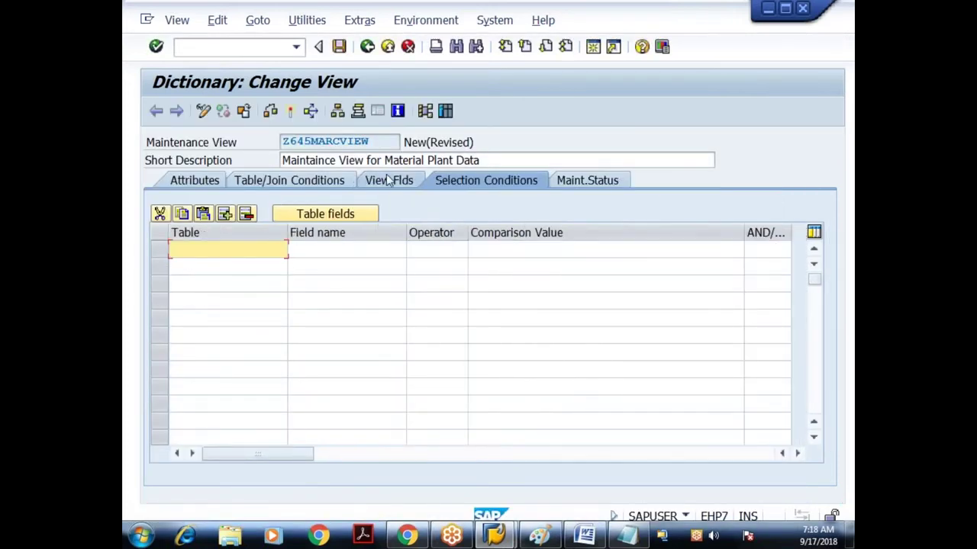
{"action": "left_click", "coordinate": [387, 180]}
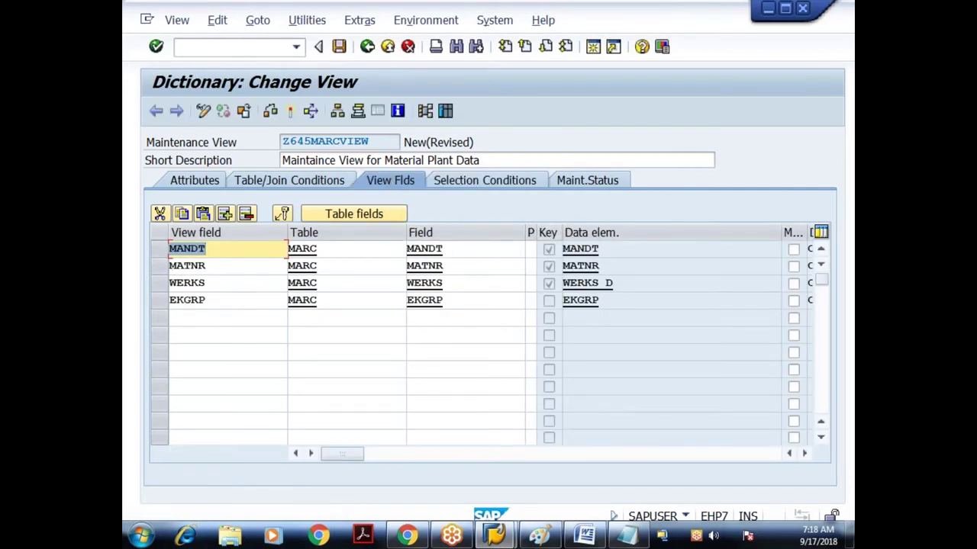
{"action": "left_click", "coordinate": [288, 183]}
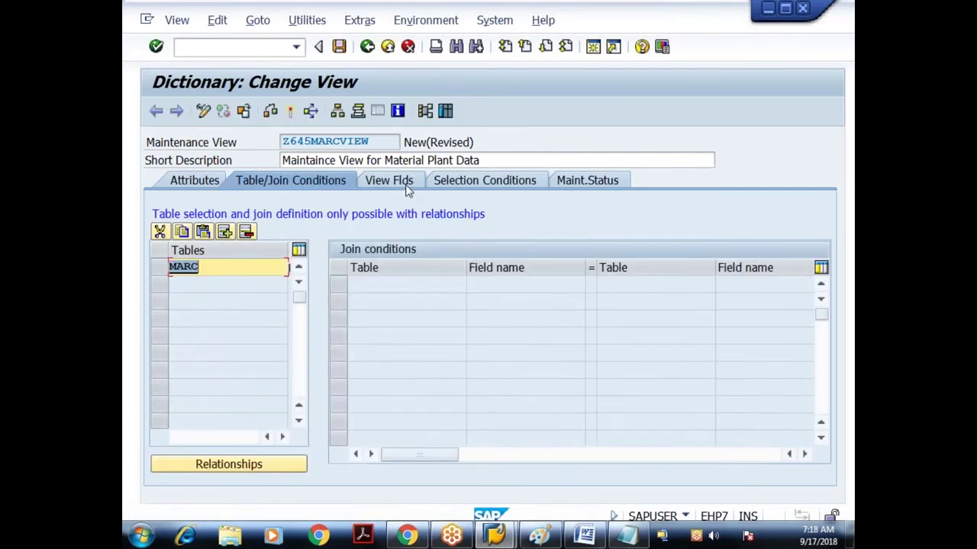
{"action": "left_click", "coordinate": [407, 185]}
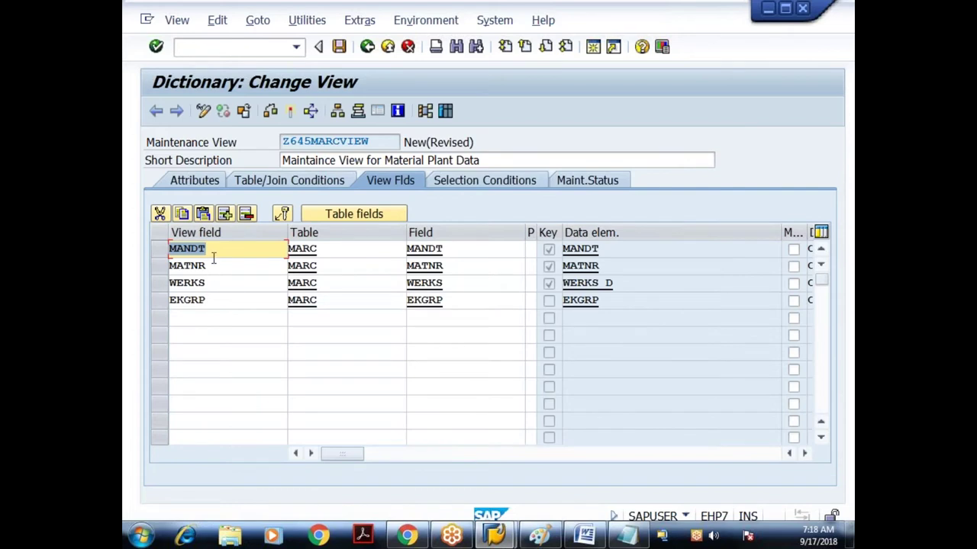
{"action": "left_click", "coordinate": [211, 267]}
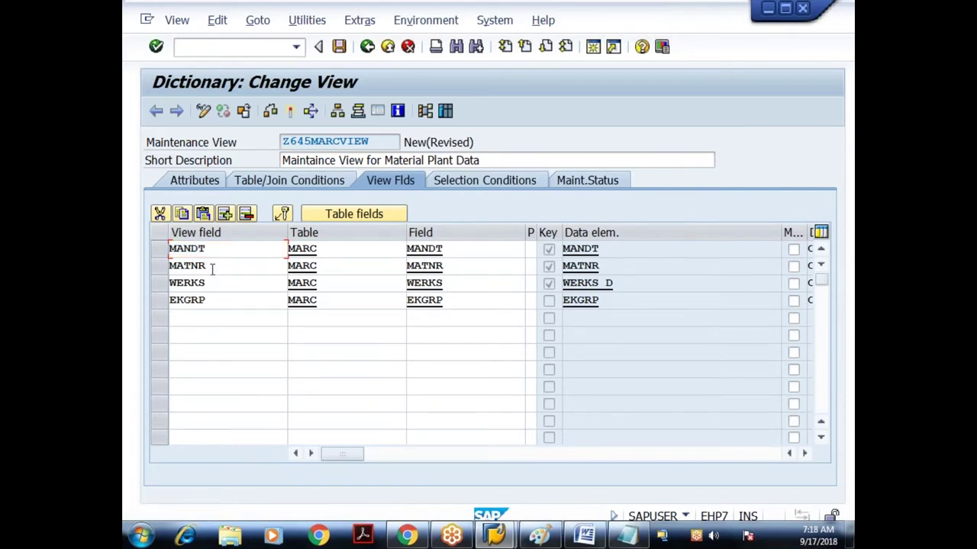
{"action": "left_click", "coordinate": [216, 249]}
{"action": "left_click", "coordinate": [216, 265]}
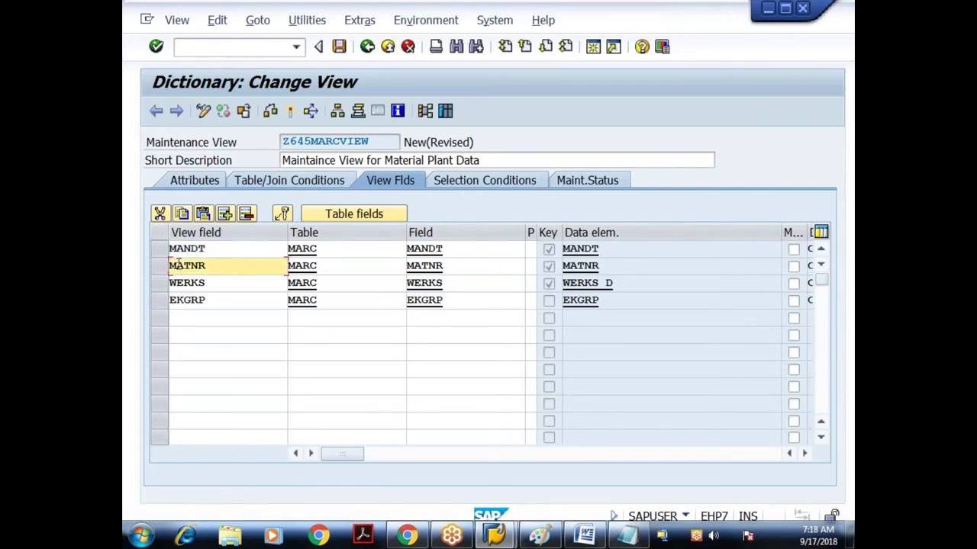
{"action": "left_click", "coordinate": [226, 248]}
{"action": "left_click", "coordinate": [211, 264]}
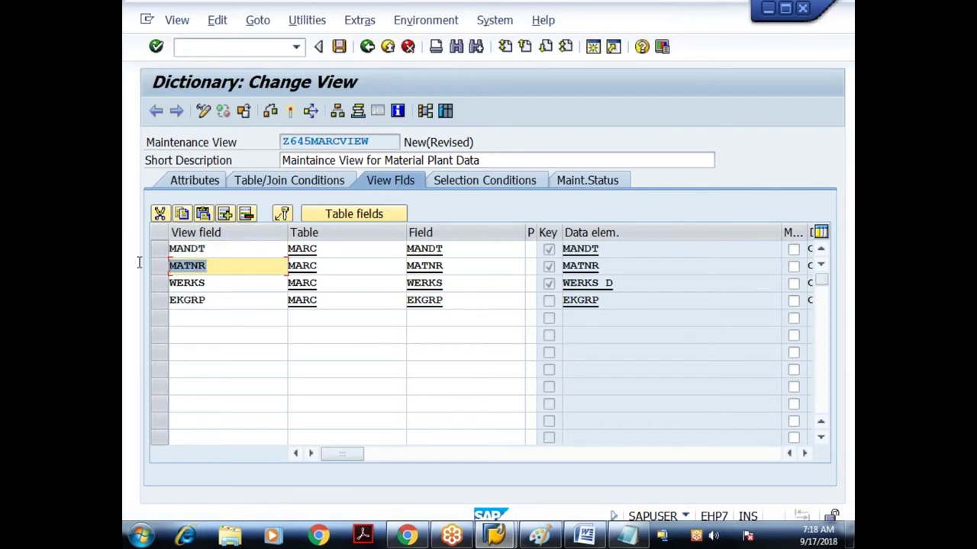
{"action": "left_click", "coordinate": [549, 537]}
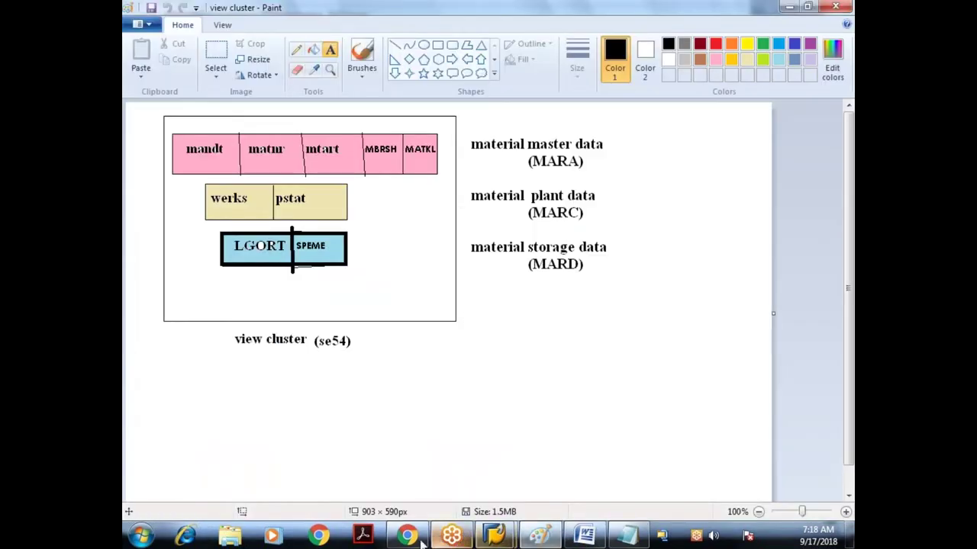
{"action": "left_click", "coordinate": [489, 538]}
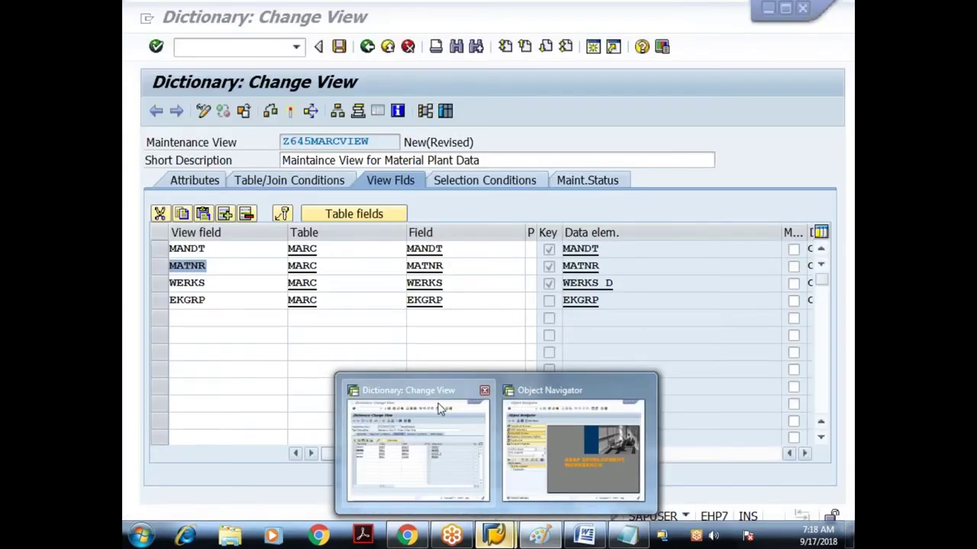
{"action": "left_click", "coordinate": [454, 460]}
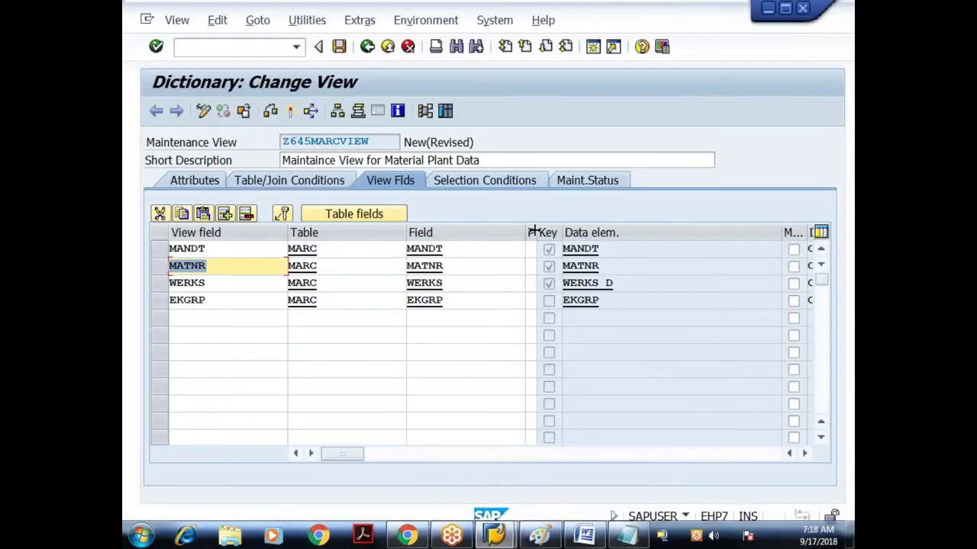
Set the maintenance attribute of view fields MANDT and MATNR to S, used to form subsets
{"action": "left_click", "coordinate": [563, 254]}
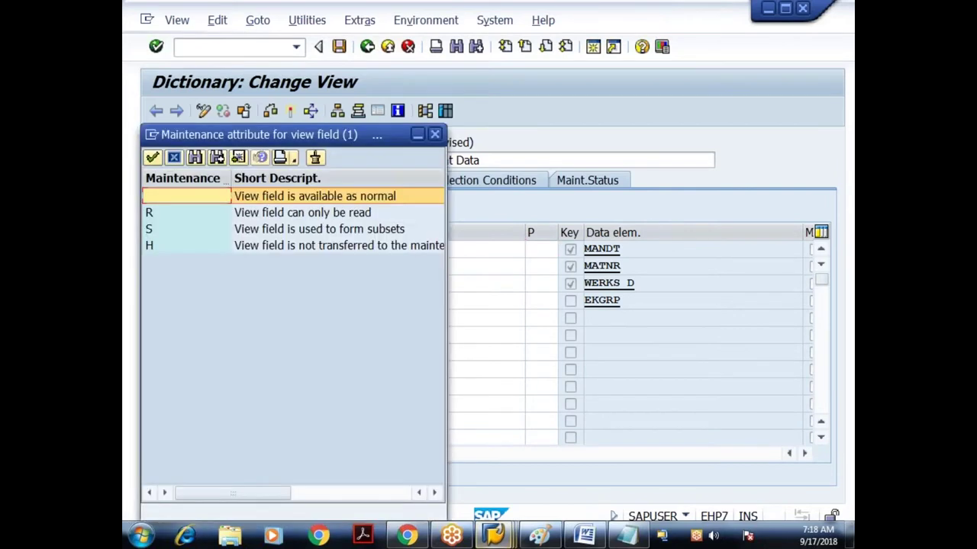
{"action": "left_click", "coordinate": [152, 230]}
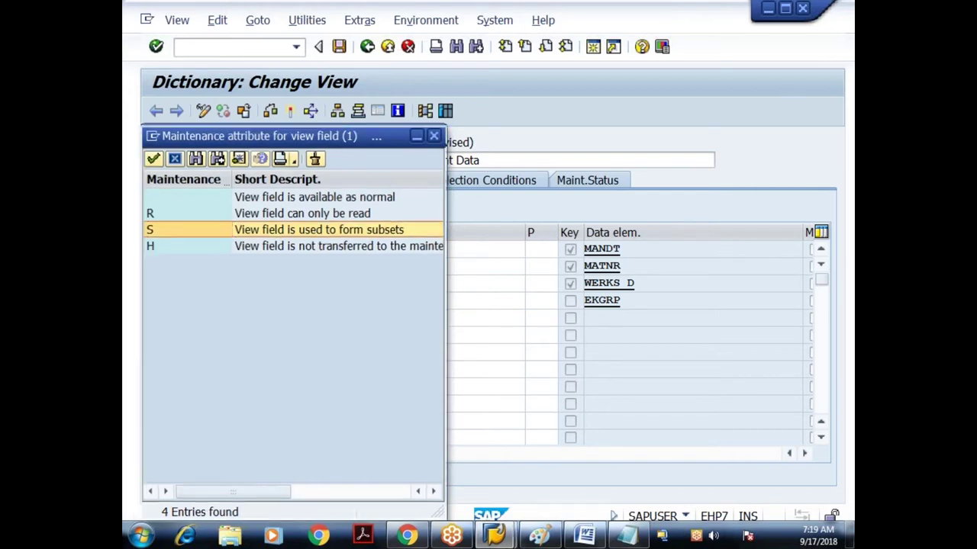
{"action": "double_click", "coordinate": [251, 228]}
{"action": "key", "text": "F4"}
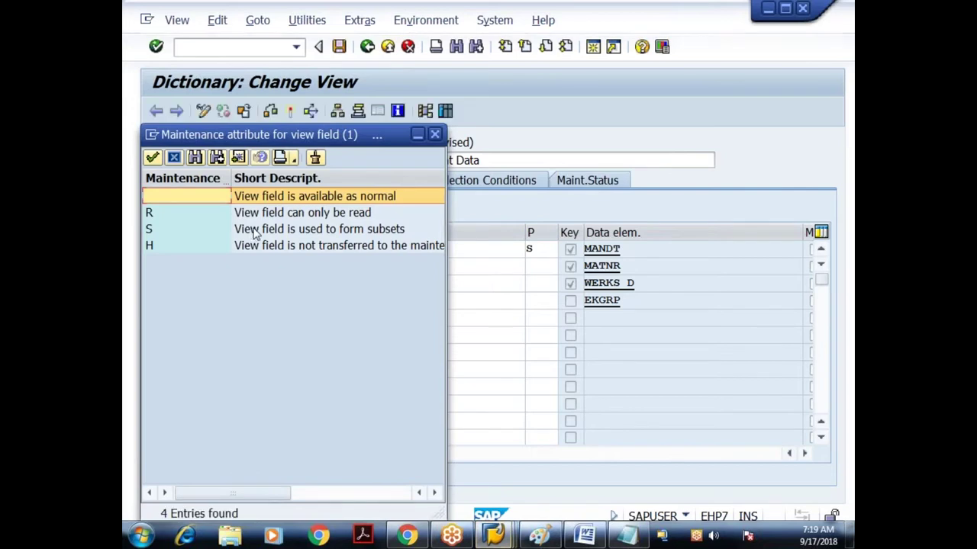
{"action": "double_click", "coordinate": [252, 229]}
{"action": "left_click", "coordinate": [538, 250]}
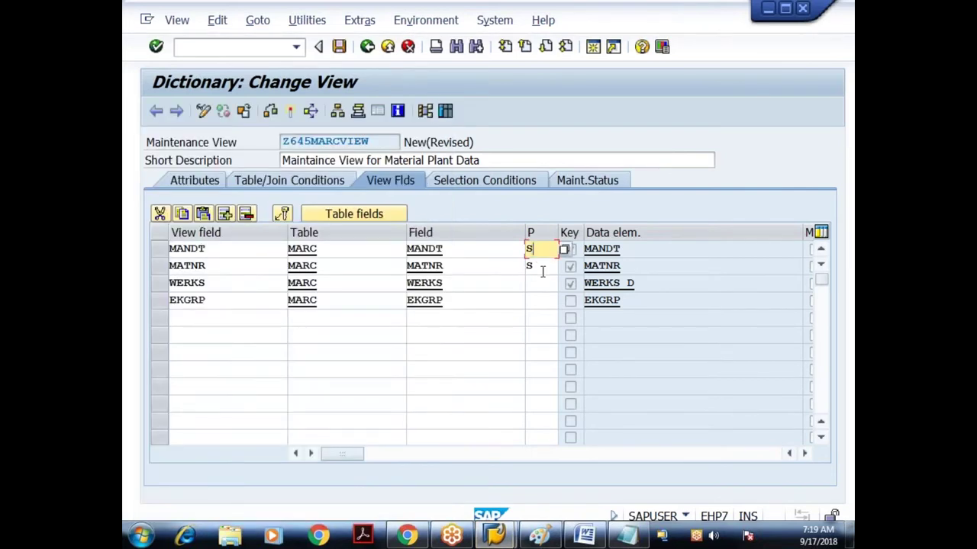
{"action": "left_click", "coordinate": [543, 266]}
Save Z645MARCVIEW as a local object, check its maintenance status and activate it
{"action": "left_click", "coordinate": [339, 46]}
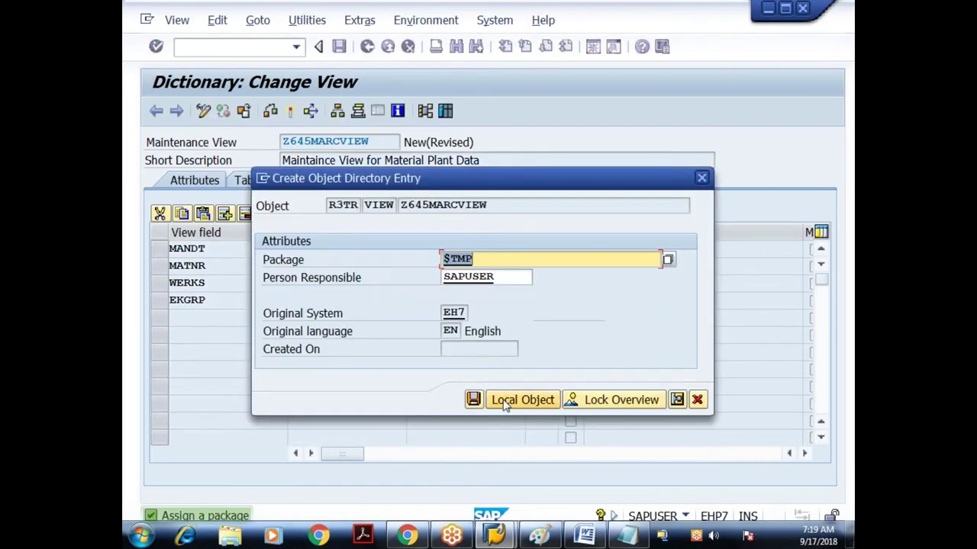
{"action": "left_click", "coordinate": [505, 402]}
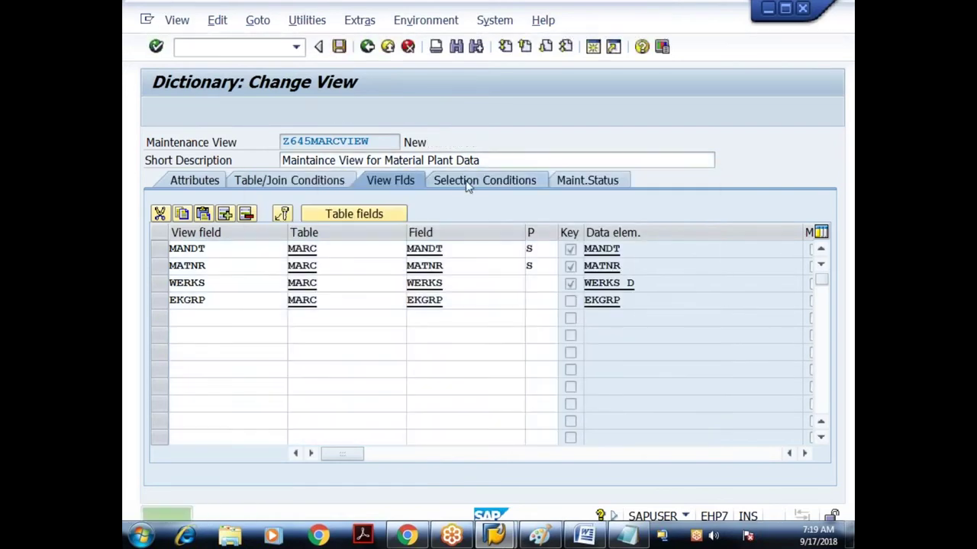
{"action": "left_click", "coordinate": [468, 185]}
{"action": "left_click", "coordinate": [579, 180]}
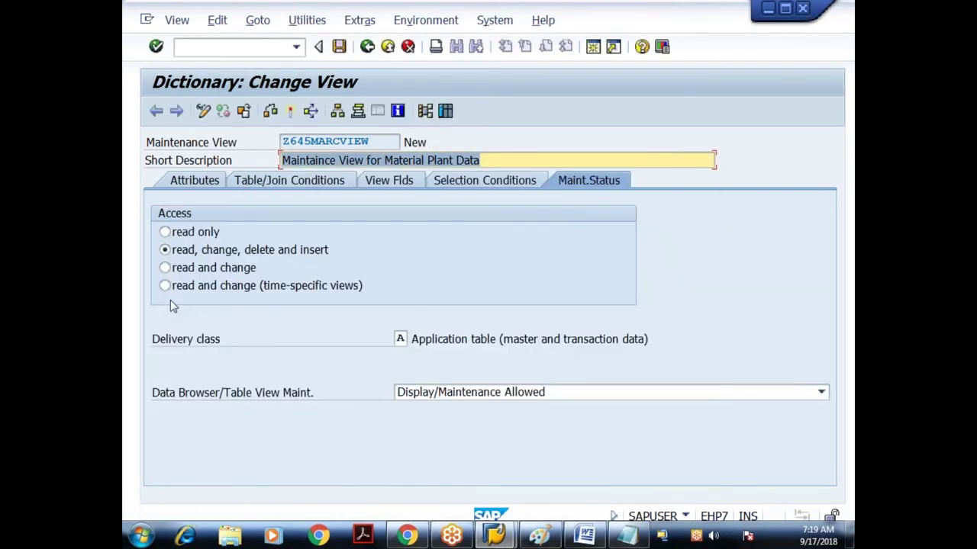
{"action": "left_click", "coordinate": [271, 112]}
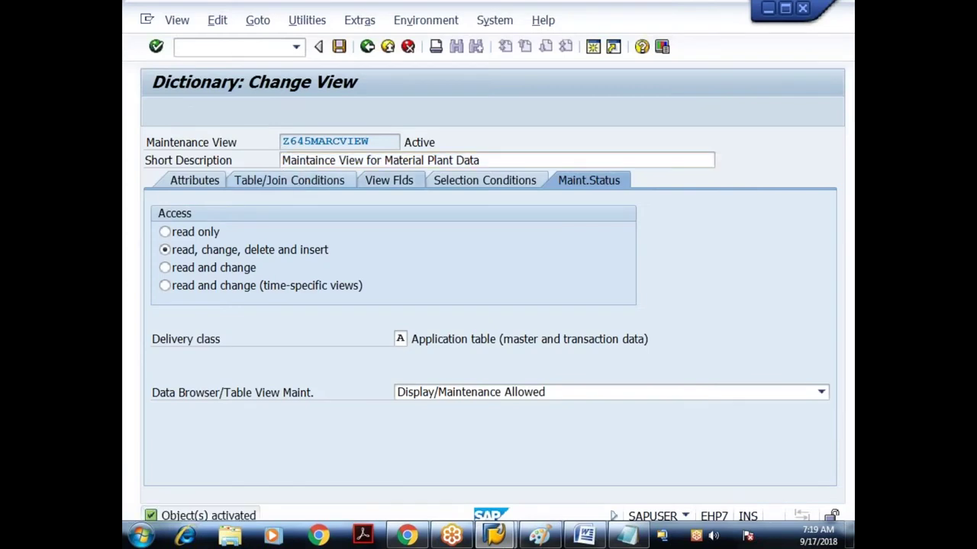
Check the view fields of Z645MARCVIEW against the view cluster diagram in Paint and activate the view again
{"action": "left_click", "coordinate": [389, 180]}
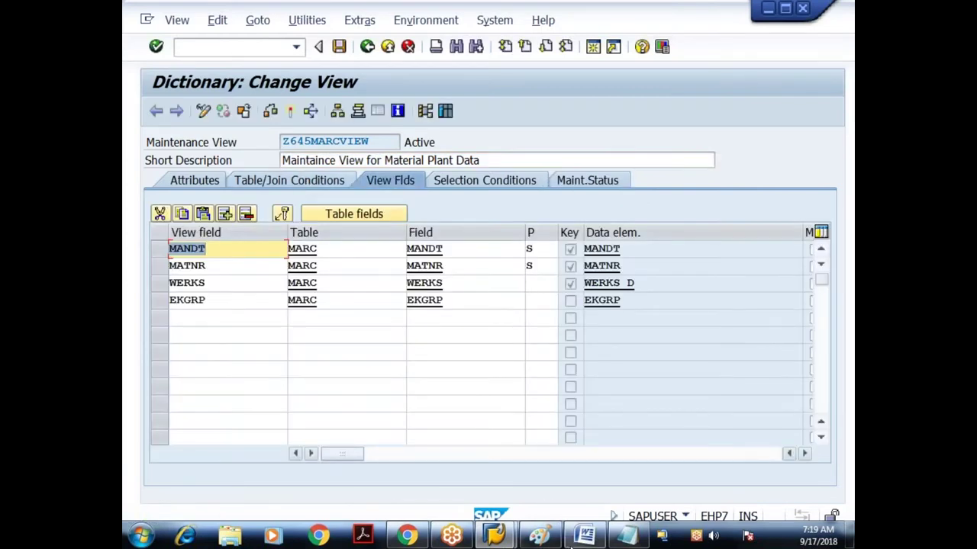
{"action": "left_click", "coordinate": [555, 539]}
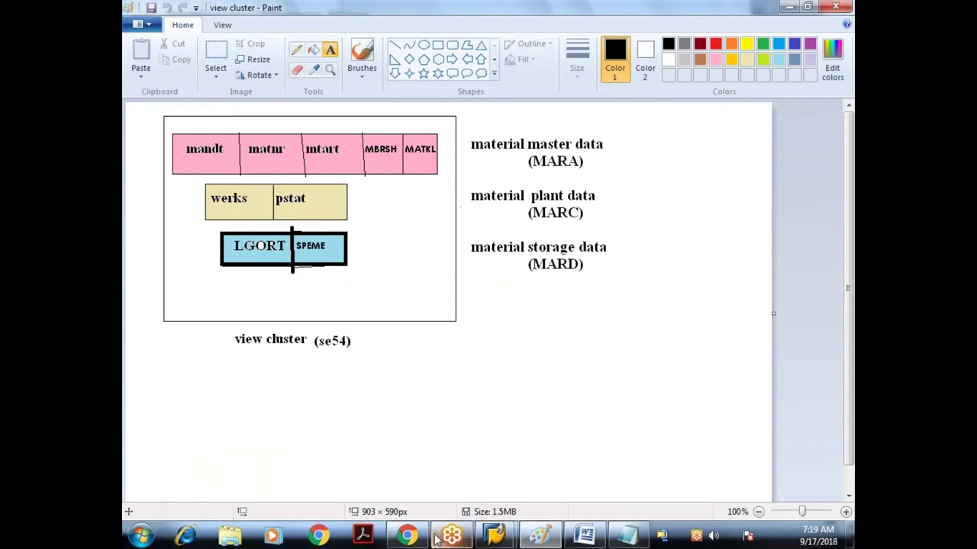
{"action": "left_click", "coordinate": [494, 538]}
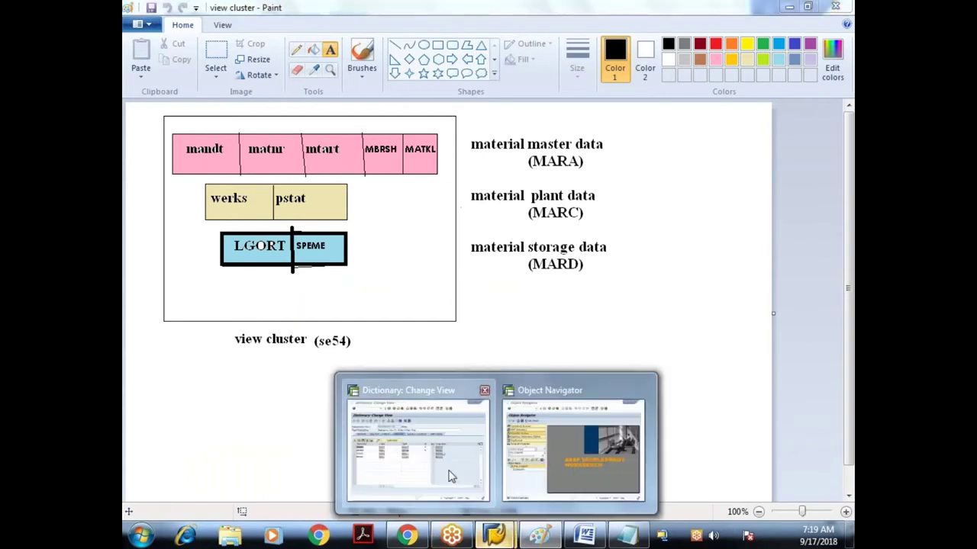
{"action": "left_click", "coordinate": [450, 477]}
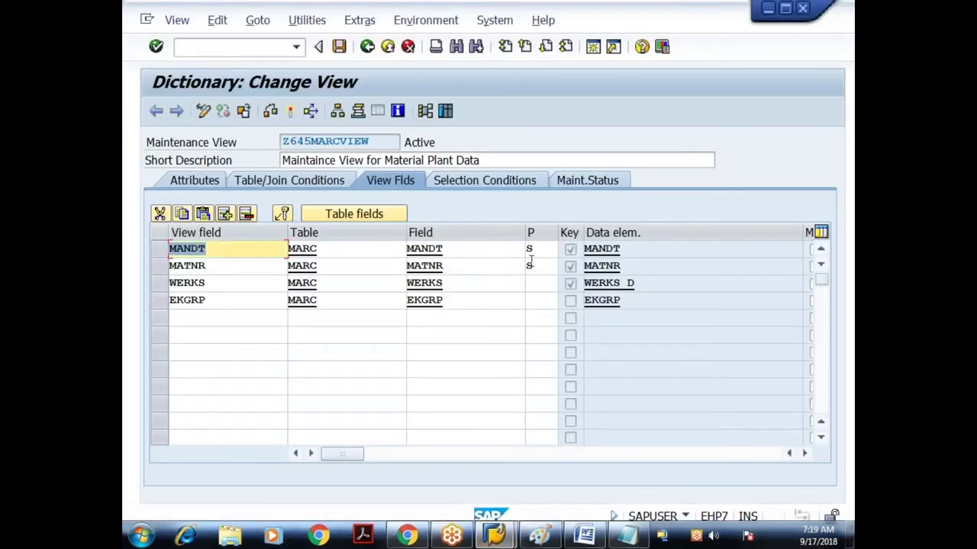
{"action": "left_click", "coordinate": [294, 112]}
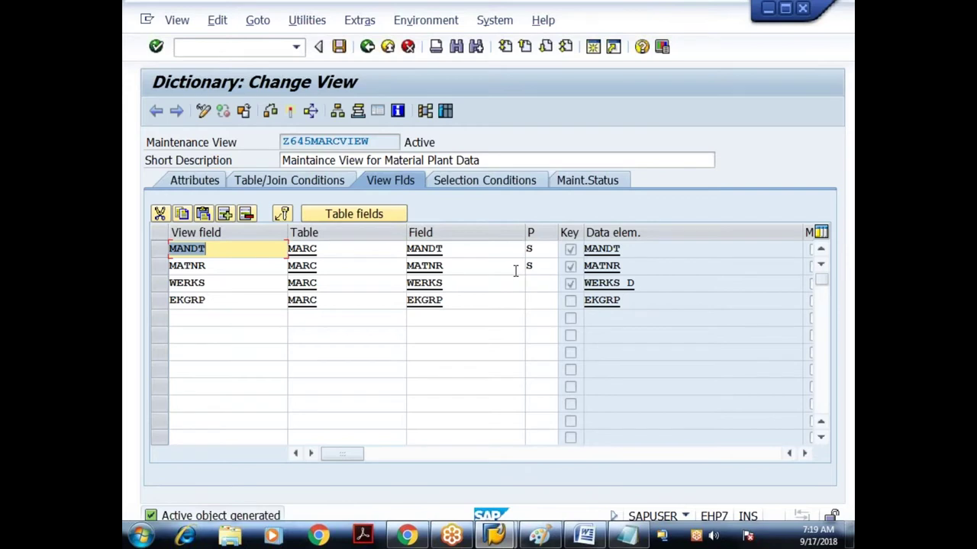
{"action": "left_click", "coordinate": [546, 249]}
{"action": "left_click", "coordinate": [541, 264]}
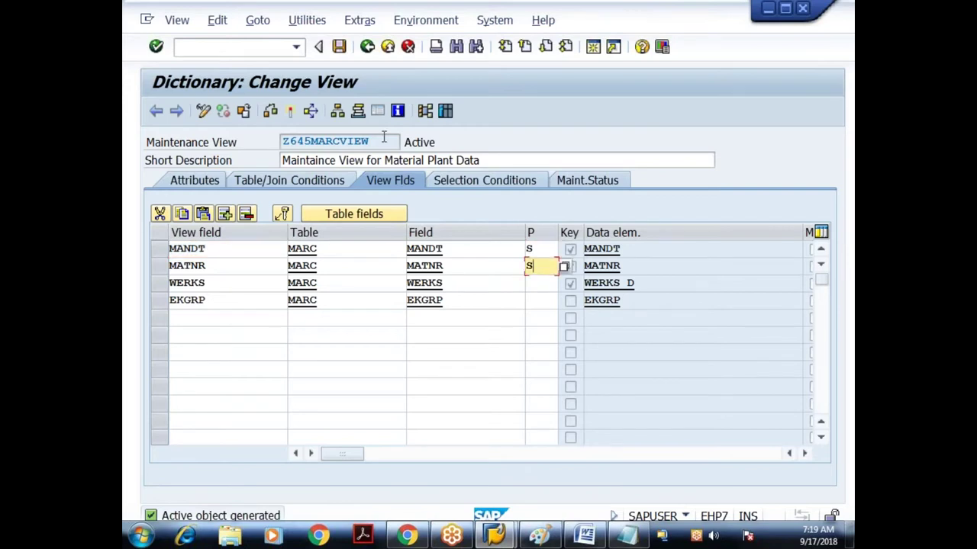
{"action": "left_click", "coordinate": [289, 117]}
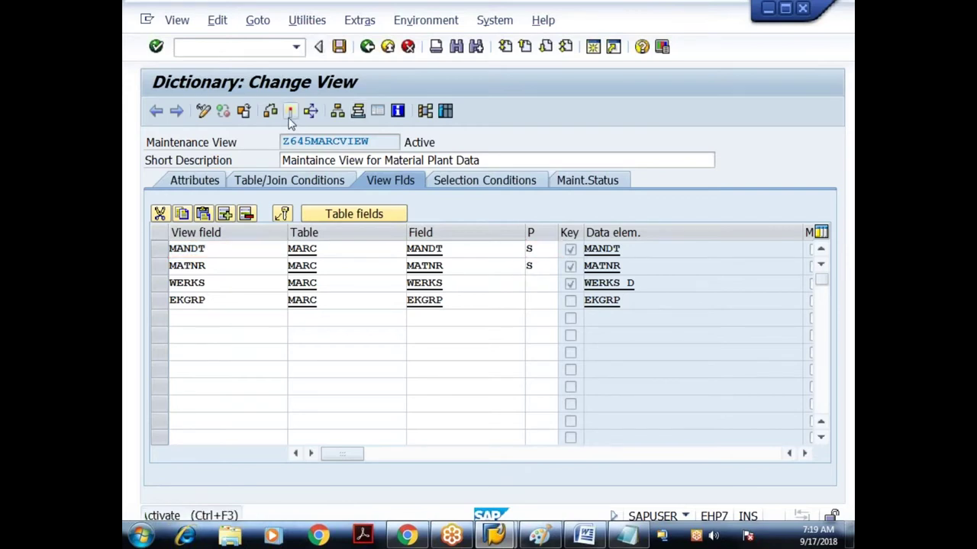
Open the table maintenance generator for Z645MARCVIEW and enter authorization group &NC& and function group Z645_FGROUP
{"action": "left_click", "coordinate": [308, 23]}
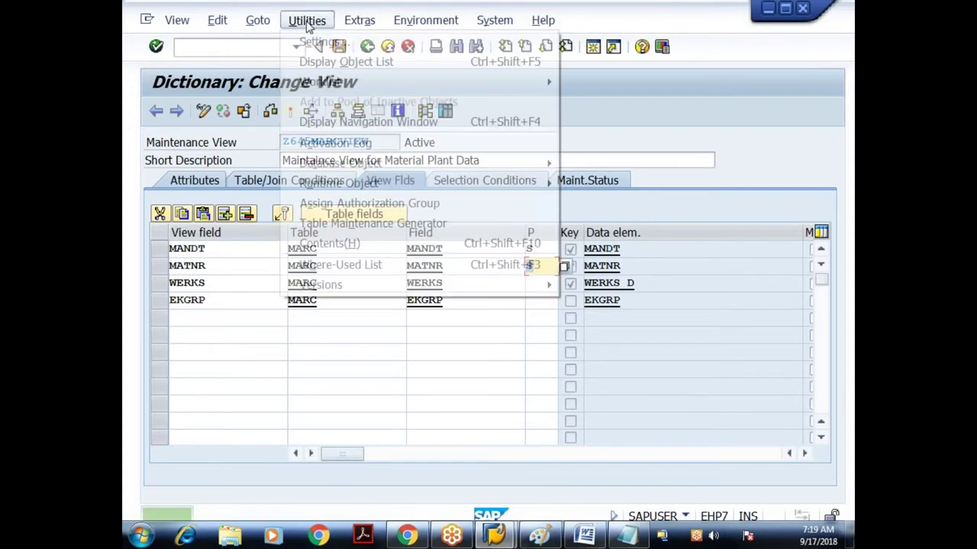
{"action": "left_click", "coordinate": [352, 224]}
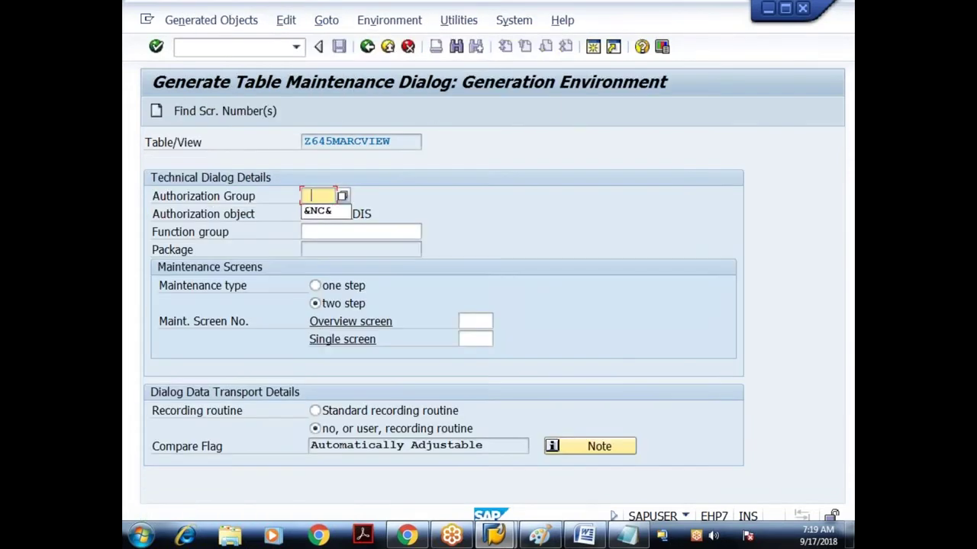
{"action": "left_click", "coordinate": [315, 231]}
{"action": "type", "text": "Z645_FGROUP"}
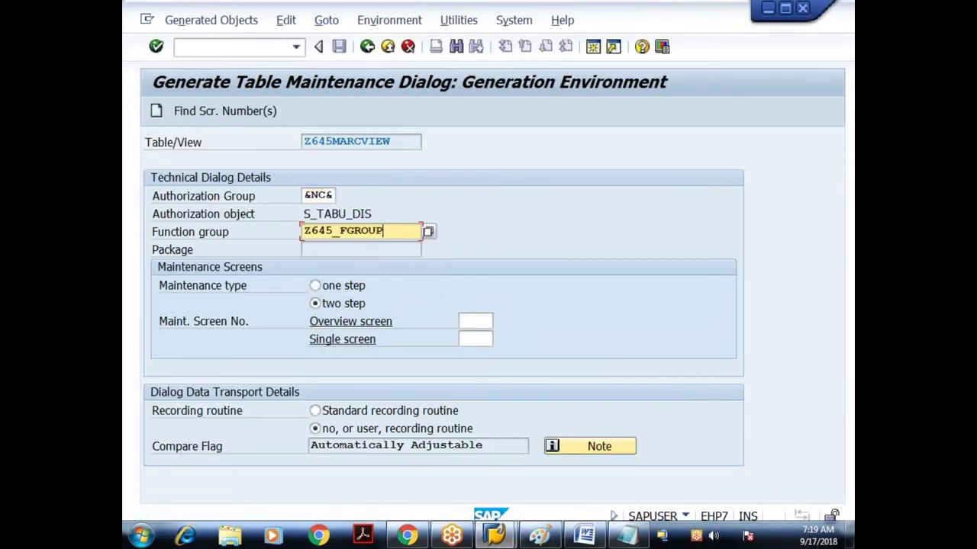
{"action": "key", "text": "Return"}
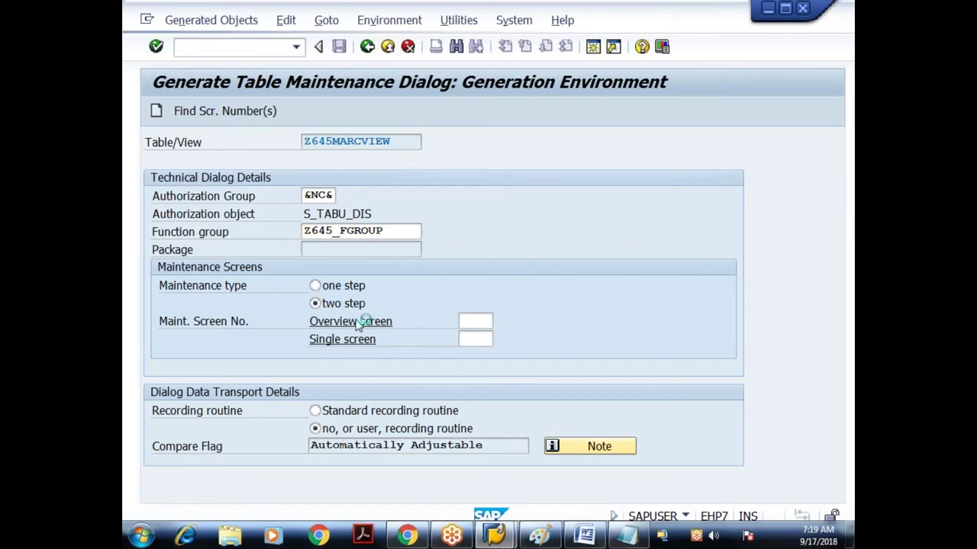
Have the system propose the maintenance screen numbers and create the two-step maintenance dialog in package $TMP
{"action": "left_click", "coordinate": [221, 112]}
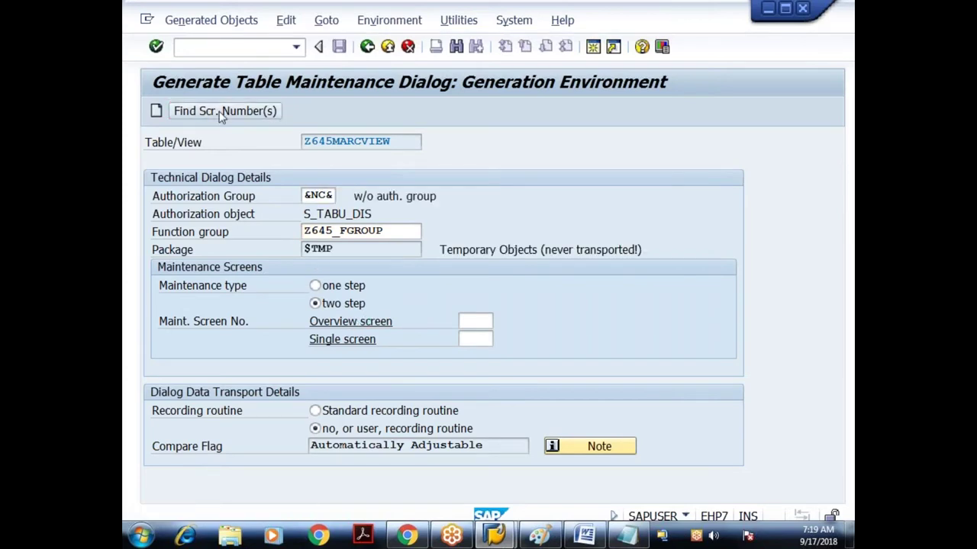
{"action": "left_click", "coordinate": [547, 275]}
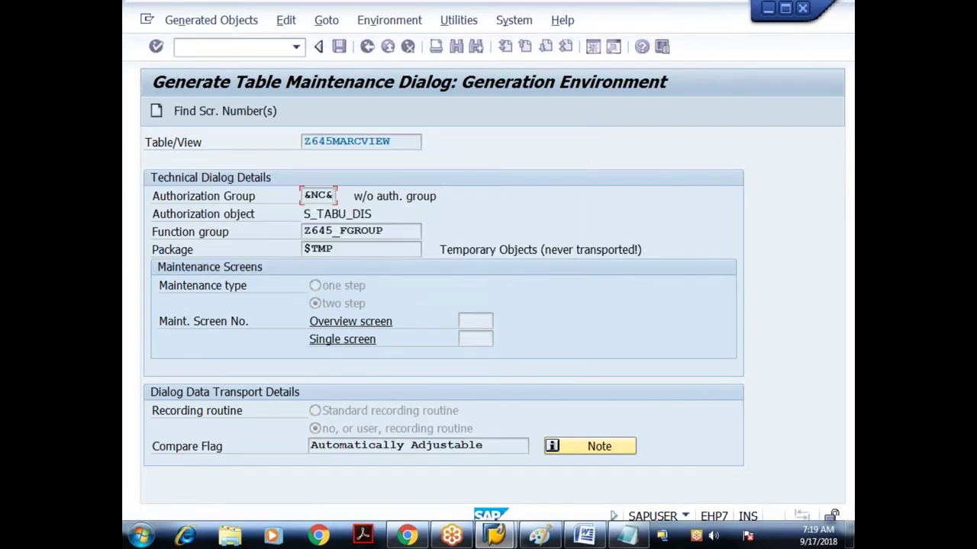
{"action": "left_click", "coordinate": [157, 112]}
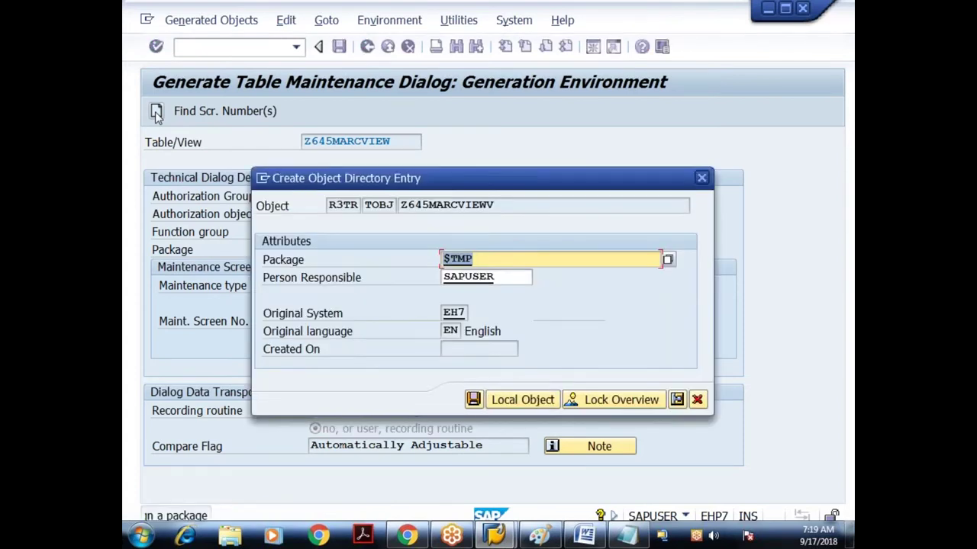
{"action": "key", "text": "Return"}
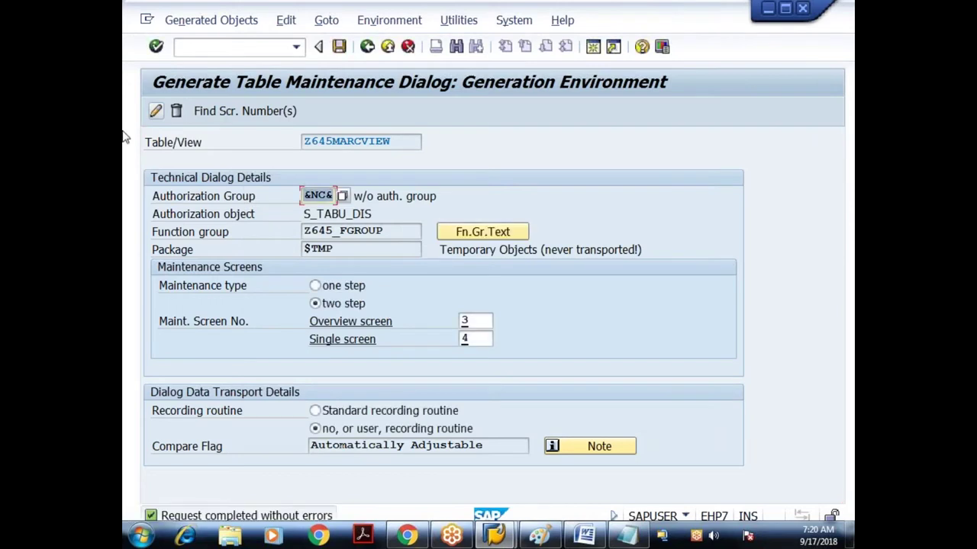
{"action": "left_click", "coordinate": [368, 47]}
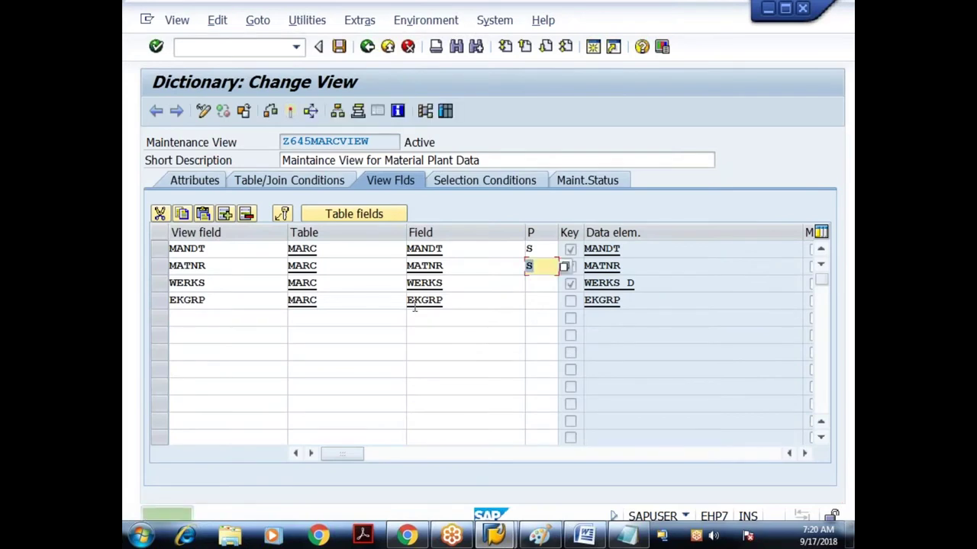
Return to the dictionary's initial screen and start creating Z645MARDVIEW as a maintenance view
{"action": "left_click", "coordinate": [368, 46]}
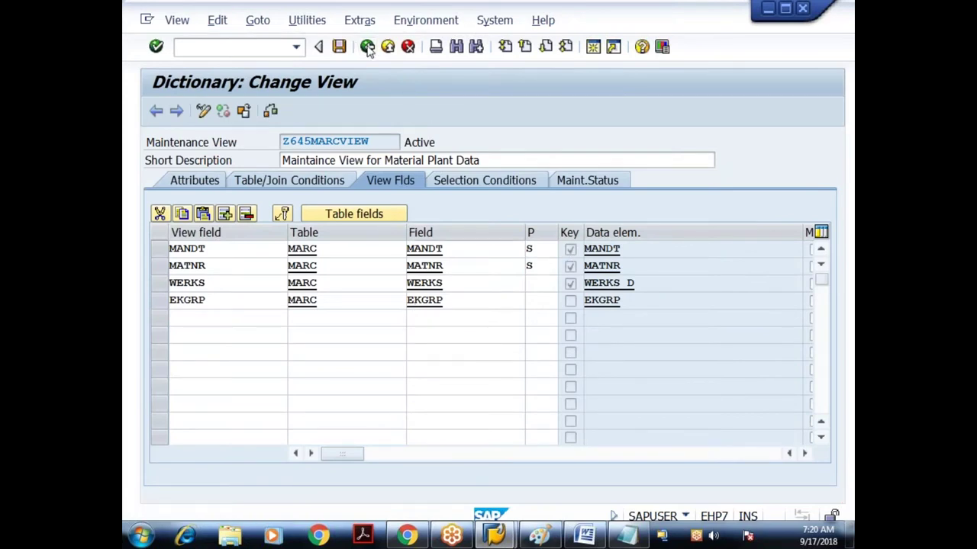
{"action": "left_click", "coordinate": [399, 195]}
{"action": "key", "text": "Left"}
{"action": "key", "text": "Left"}
{"action": "key", "text": "Left"}
{"action": "key", "text": "Left"}
{"action": "key", "text": "BackSpace"}
{"action": "type", "text": "D"}
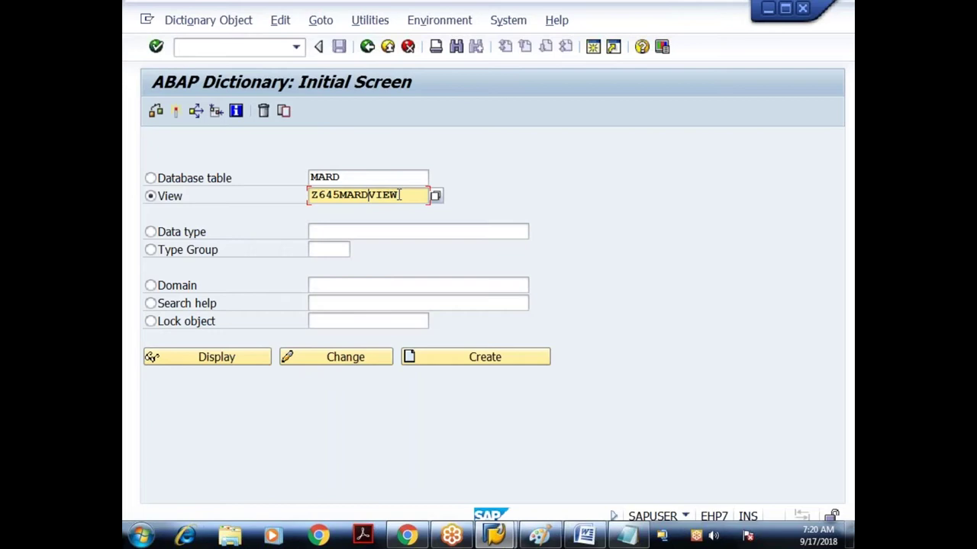
{"action": "key", "text": "F5"}
{"action": "left_click", "coordinate": [226, 317]}
{"action": "left_click", "coordinate": [318, 364]}
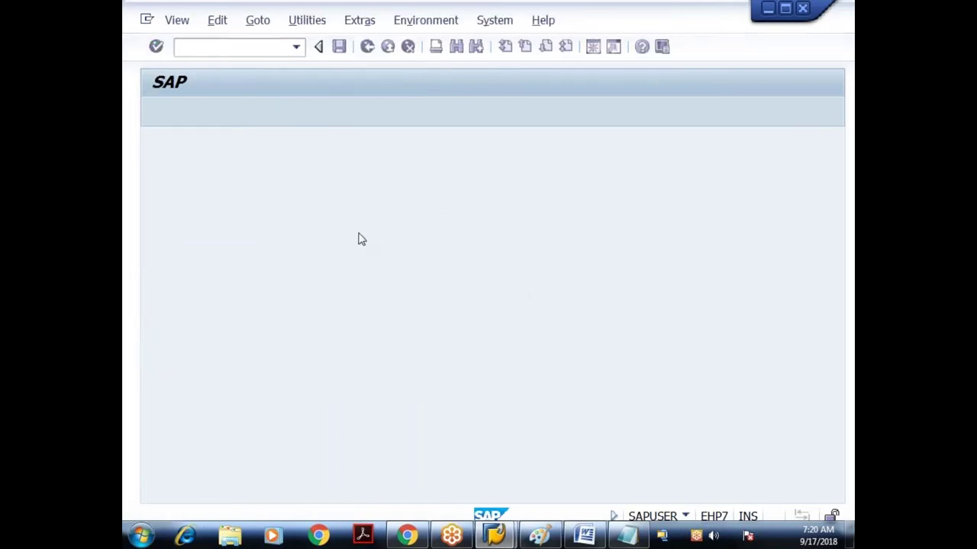
Enter the short description "Maintainance view for Material Storage data" and set MARD as the view's table
{"action": "left_click", "coordinate": [338, 158]}
{"action": "type", "text": "Maintainanc"}
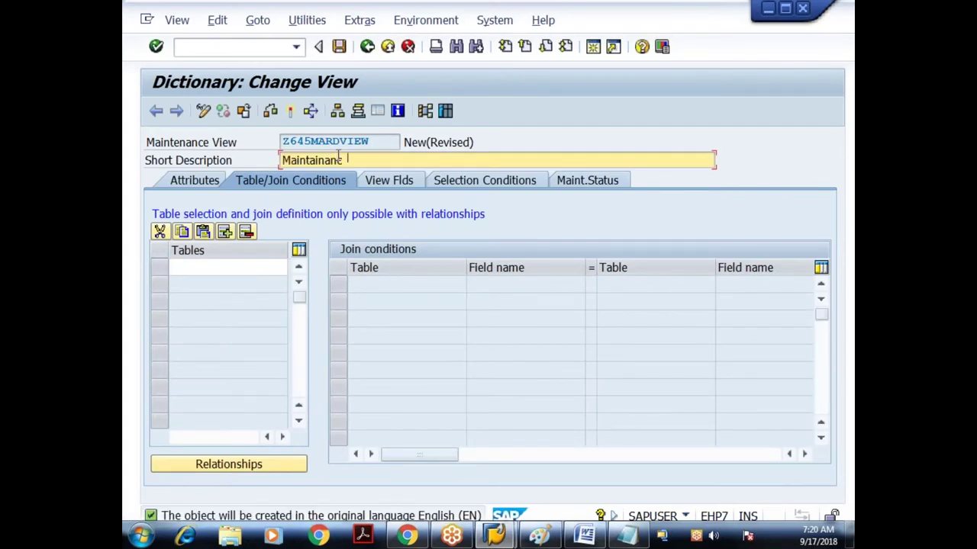
{"action": "type", "text": "e view for Material Storage data"}
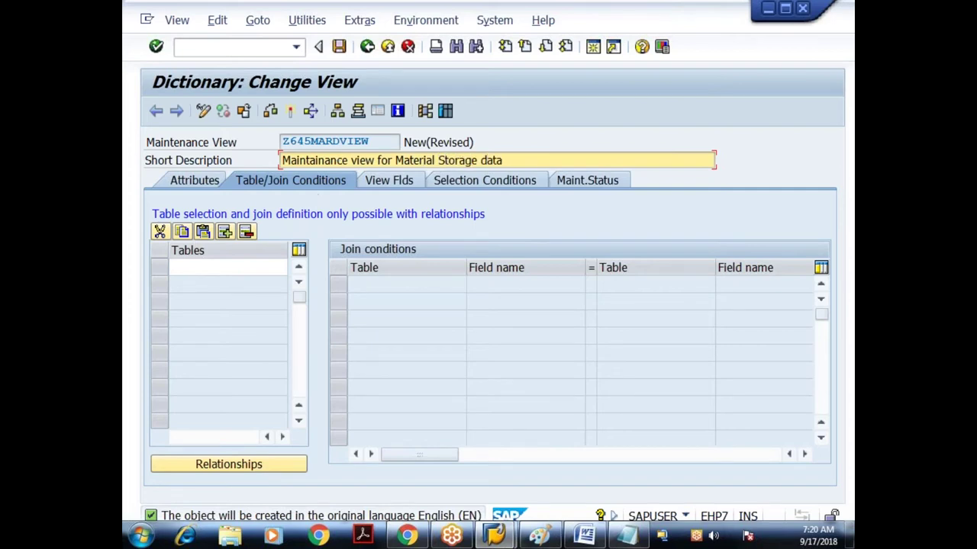
{"action": "left_click", "coordinate": [246, 263]}
{"action": "type", "text": "MARD"}
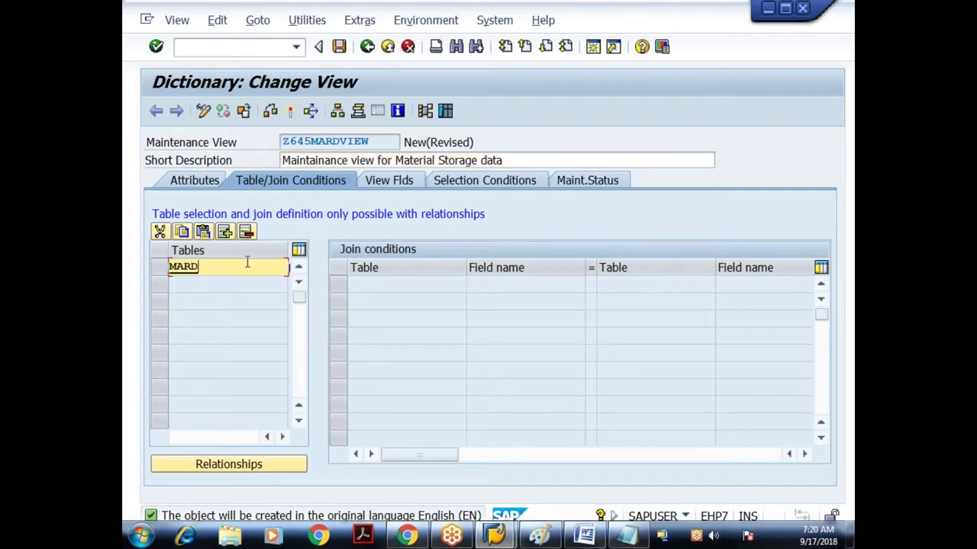
{"action": "key", "text": "Return"}
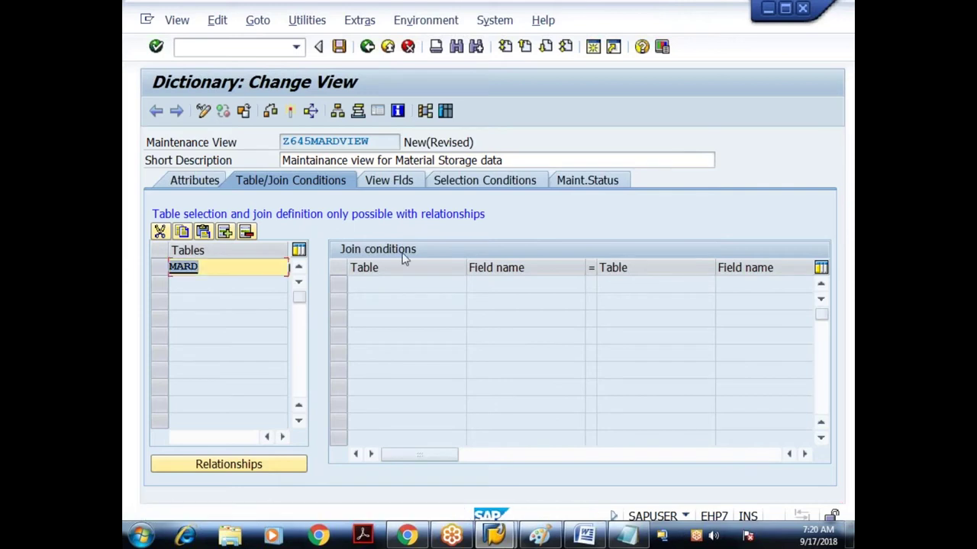
Add the maintenance status field PSTAT from table MARD to the view fields
{"action": "left_click", "coordinate": [396, 182]}
{"action": "left_click", "coordinate": [241, 315]}
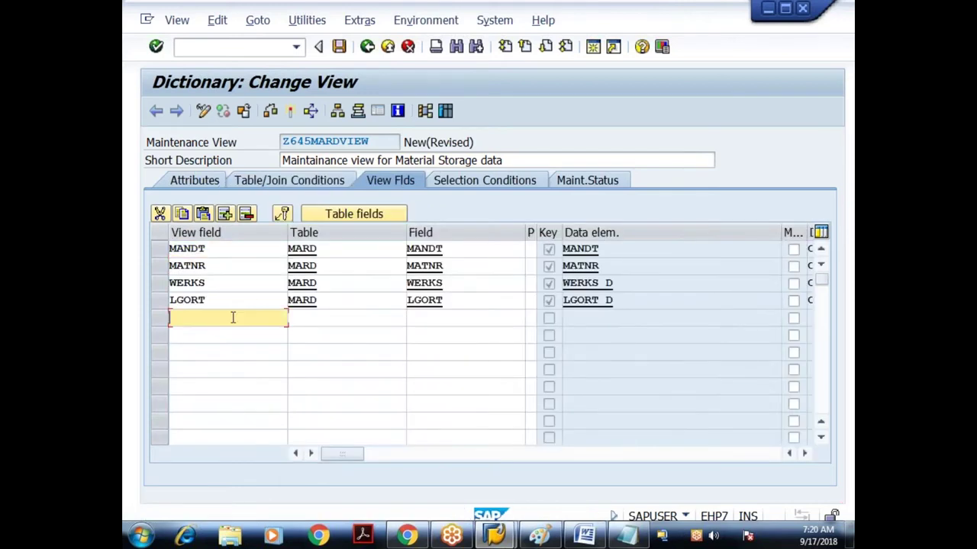
{"action": "left_click", "coordinate": [374, 214]}
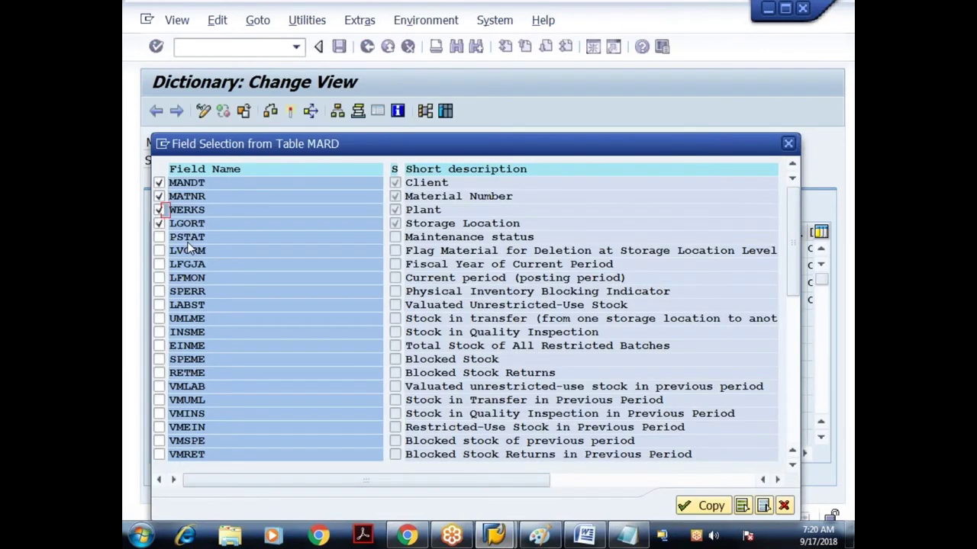
{"action": "left_click", "coordinate": [158, 237]}
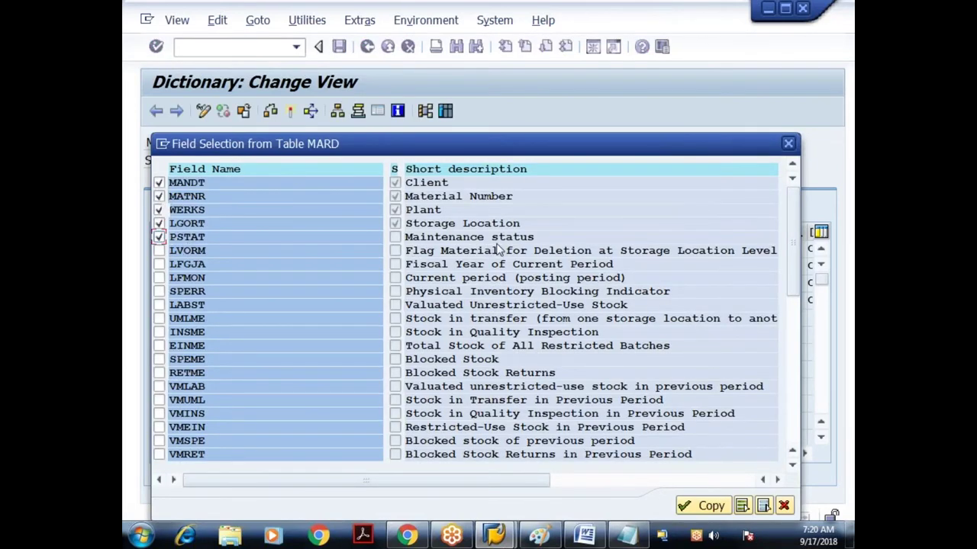
{"action": "left_click", "coordinate": [700, 509]}
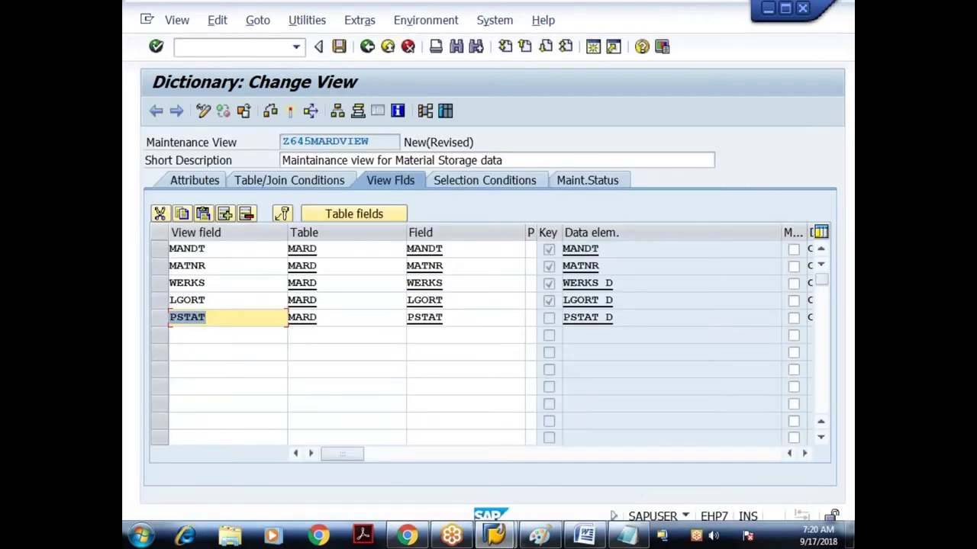
Review the key fields MANDT, MATNR and WERKS in the view field list of Z645MARDVIEW
{"action": "left_click", "coordinate": [517, 183]}
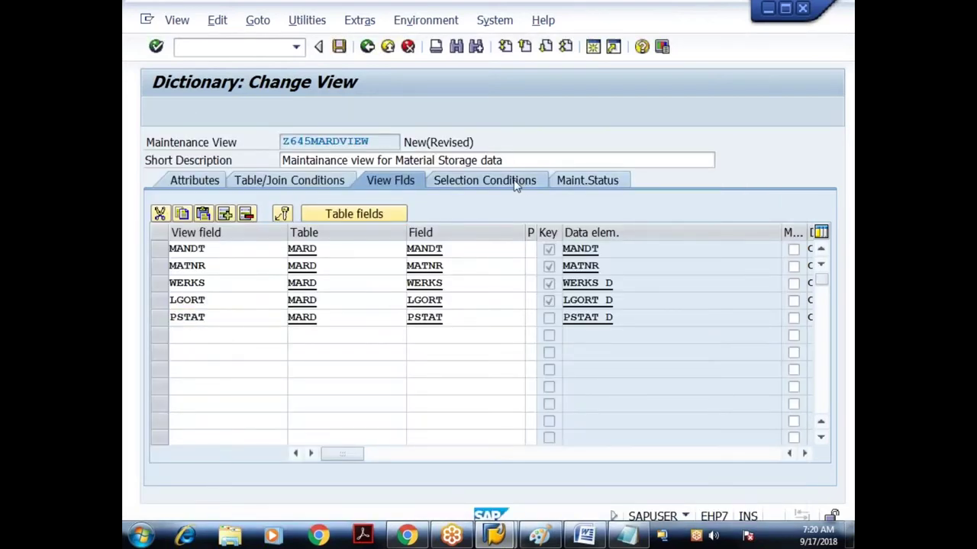
{"action": "left_click", "coordinate": [387, 183]}
{"action": "left_click", "coordinate": [218, 249]}
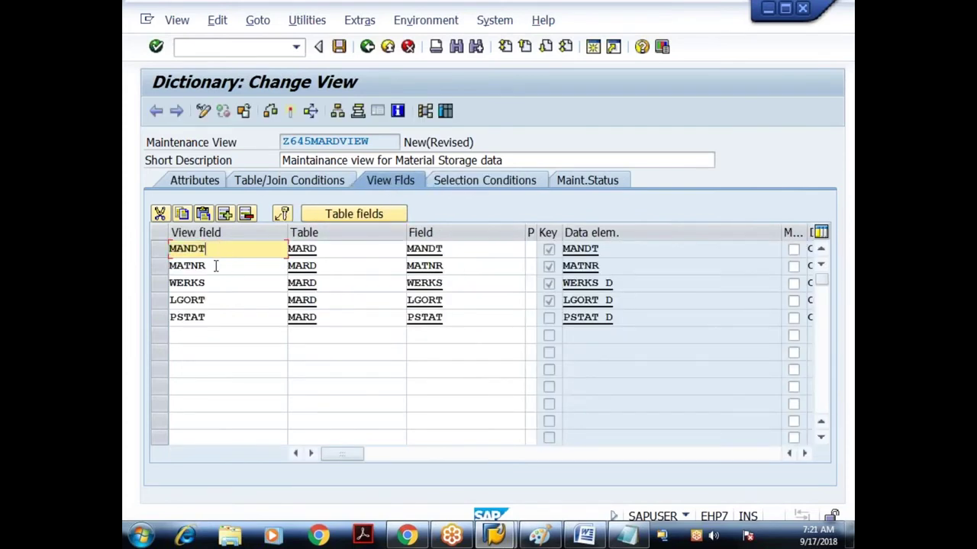
{"action": "left_click", "coordinate": [216, 266]}
{"action": "left_click", "coordinate": [217, 284]}
{"action": "left_click", "coordinate": [225, 251]}
{"action": "left_click", "coordinate": [219, 268]}
{"action": "left_click", "coordinate": [216, 284]}
{"action": "left_click", "coordinate": [215, 248]}
{"action": "left_click", "coordinate": [212, 267]}
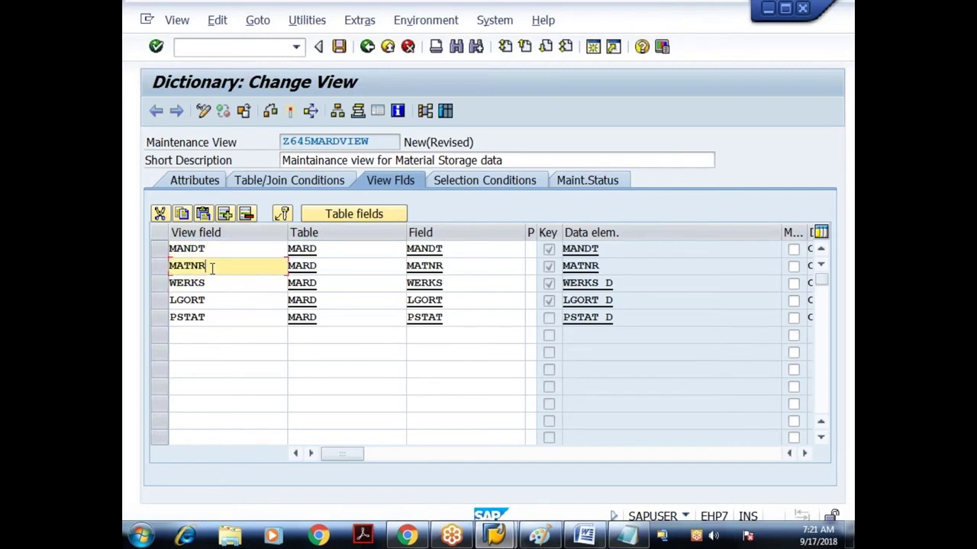
{"action": "left_click", "coordinate": [215, 247]}
{"action": "left_click", "coordinate": [214, 262]}
{"action": "left_click", "coordinate": [212, 283]}
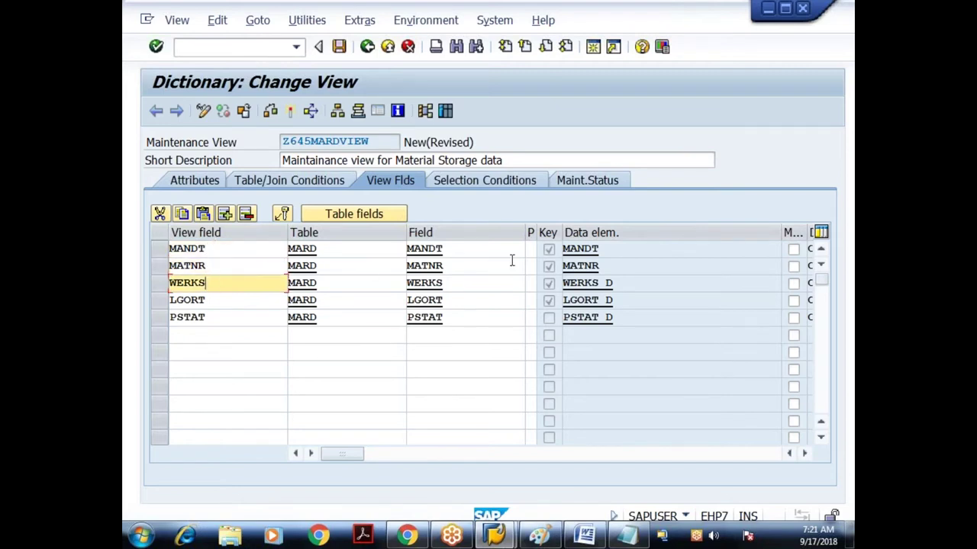
Set the maintenance attribute of view fields MANDT, MATNR and WERKS to S
{"action": "left_click", "coordinate": [529, 249]}
{"action": "type", "text": "S"}
{"action": "left_click", "coordinate": [530, 267]}
{"action": "type", "text": "S"}
{"action": "left_click", "coordinate": [530, 283]}
{"action": "type", "text": "S"}
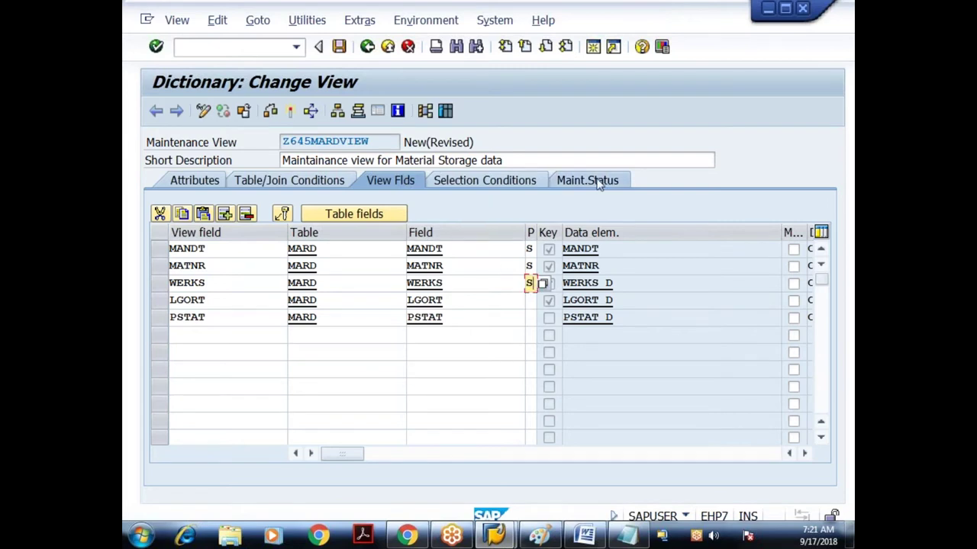
Save Z645MARDVIEW as a local object and activate it
{"action": "key", "text": "Return"}
{"action": "key", "text": "ctrl+s"}
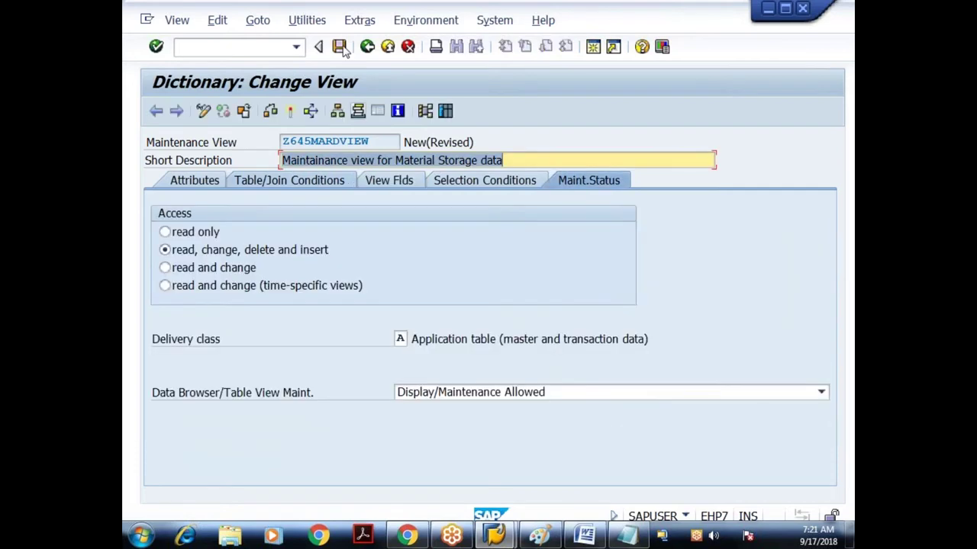
{"action": "left_click", "coordinate": [490, 403]}
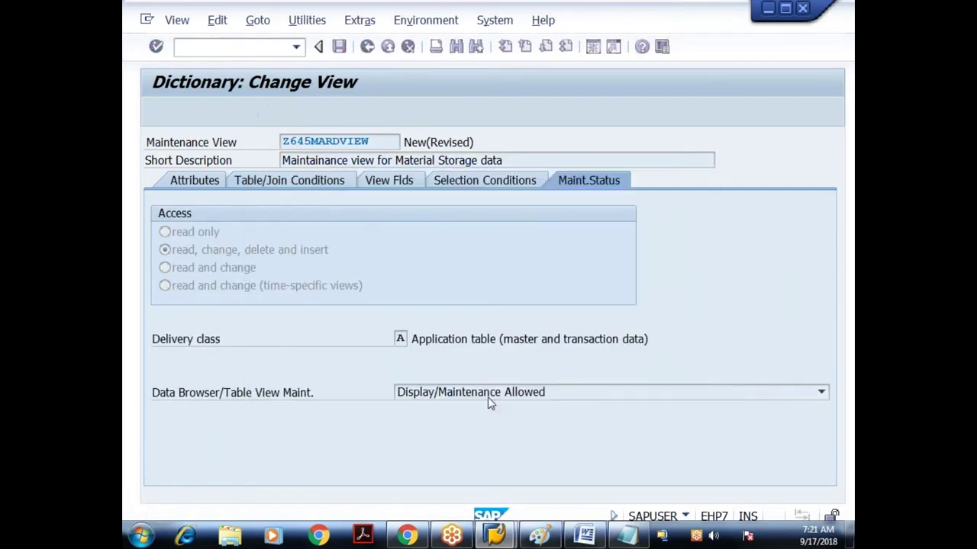
{"action": "left_click", "coordinate": [272, 112]}
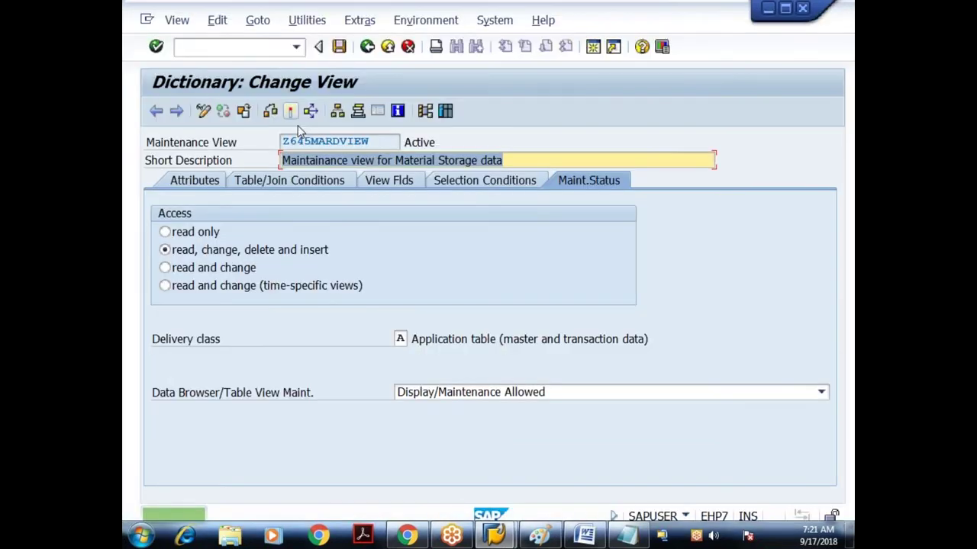
Set up the table maintenance generator for Z645MARDVIEW with authorization group &NC&, function group Z645_FGROUP and two-step maintenance
{"action": "left_click", "coordinate": [307, 20]}
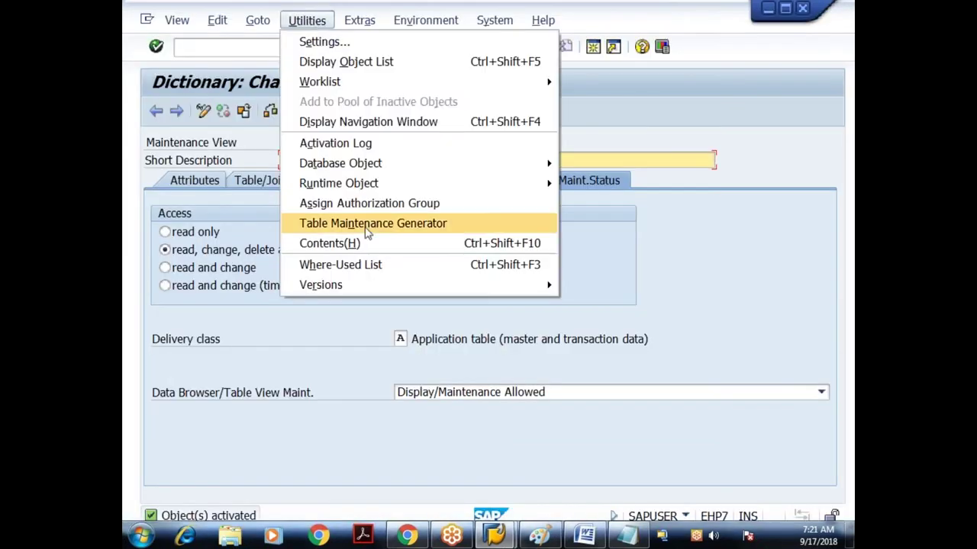
{"action": "left_click", "coordinate": [364, 225]}
{"action": "key", "text": "Return"}
{"action": "left_click", "coordinate": [359, 231]}
{"action": "left_click", "coordinate": [313, 245]}
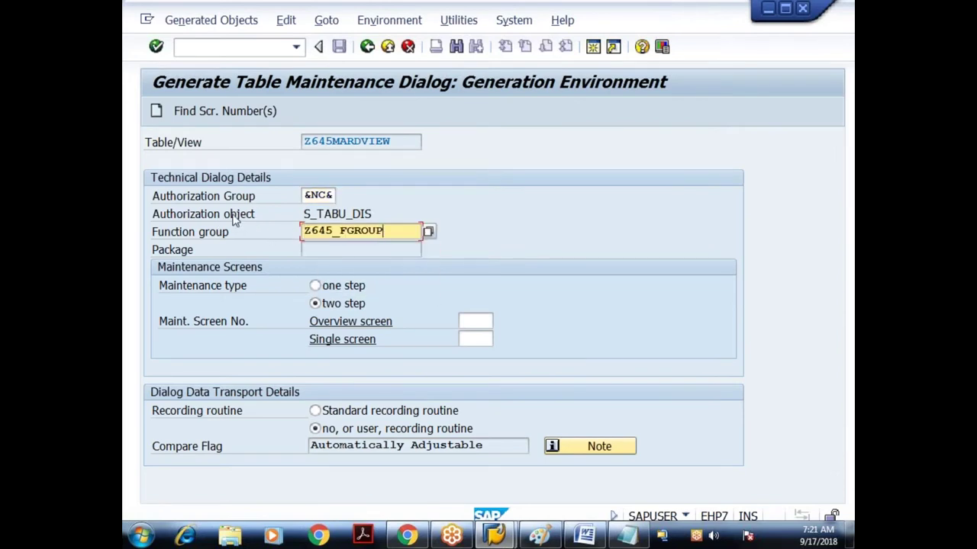
{"action": "left_click_drag", "start_coordinate": [306, 196], "coordinate": [333, 196]}
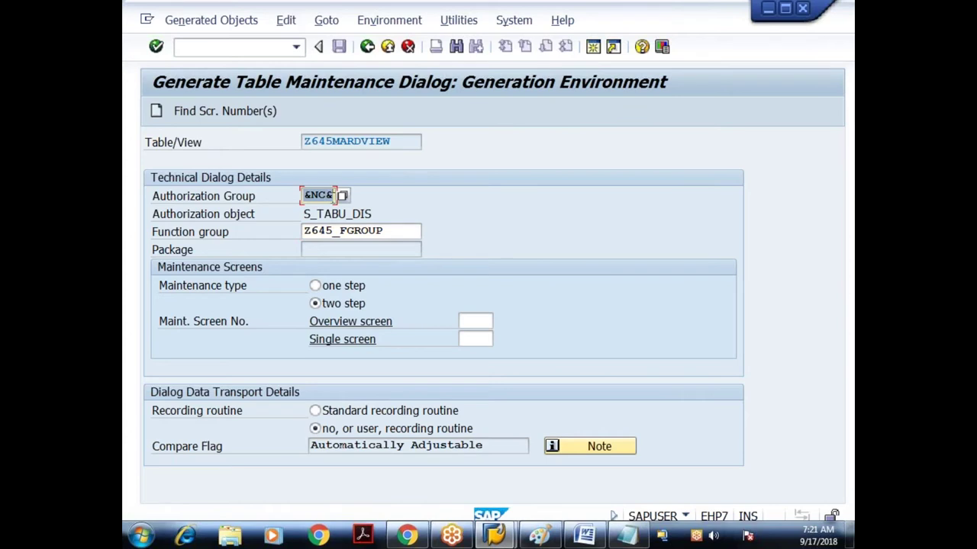
{"action": "left_click", "coordinate": [327, 196]}
{"action": "left_click", "coordinate": [328, 267]}
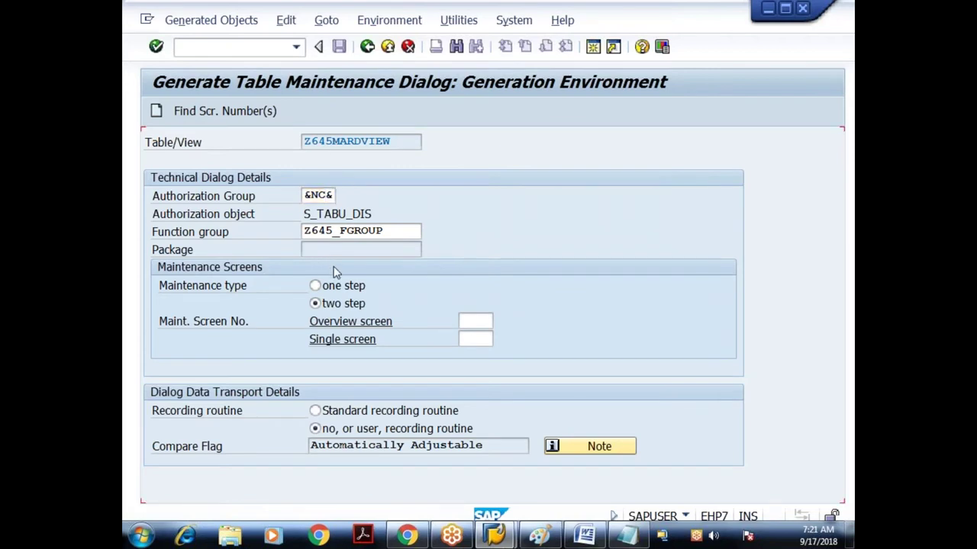
Have maintenance screen numbers 5 and 6 proposed and generate the Z645MARDVIEW maintenance dialog in package $TMP
{"action": "key", "text": "F7"}
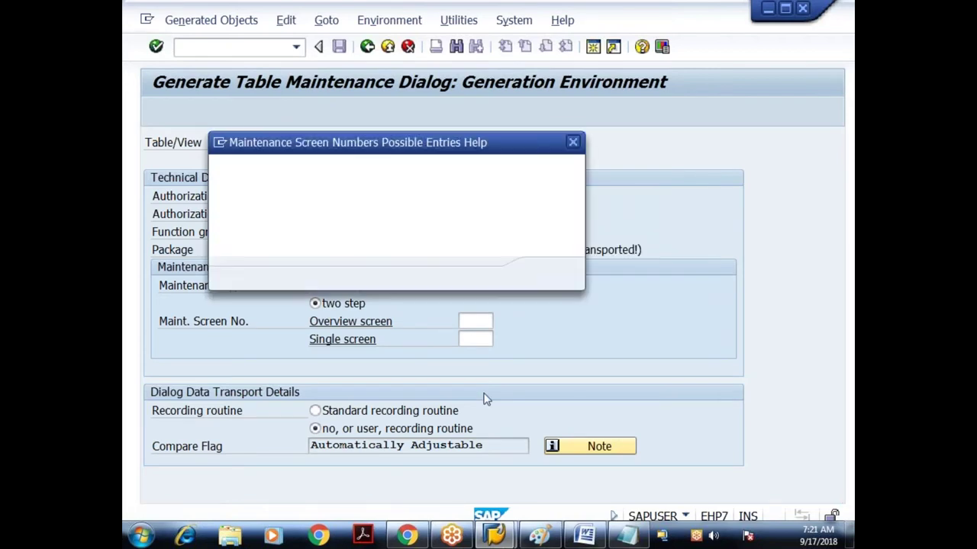
{"action": "key", "text": "Return"}
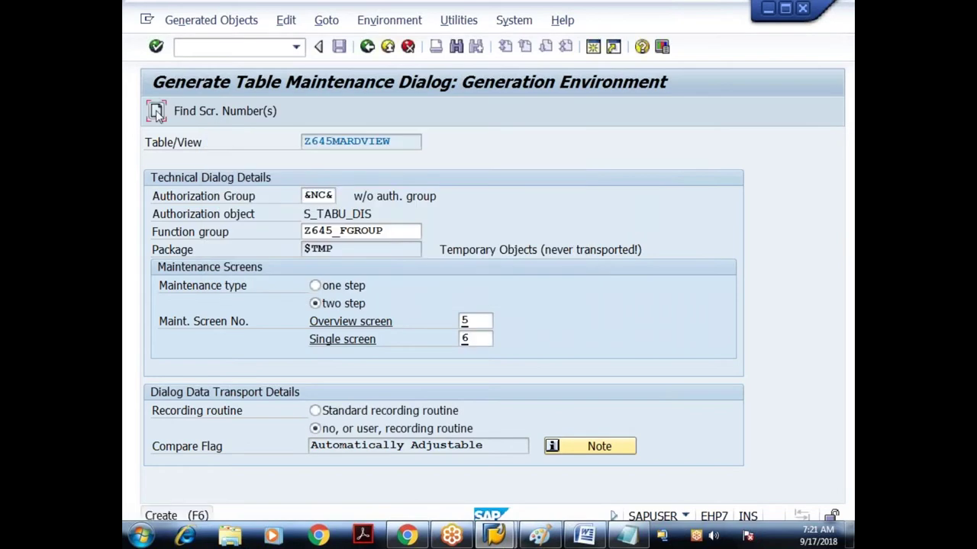
{"action": "left_click", "coordinate": [157, 112]}
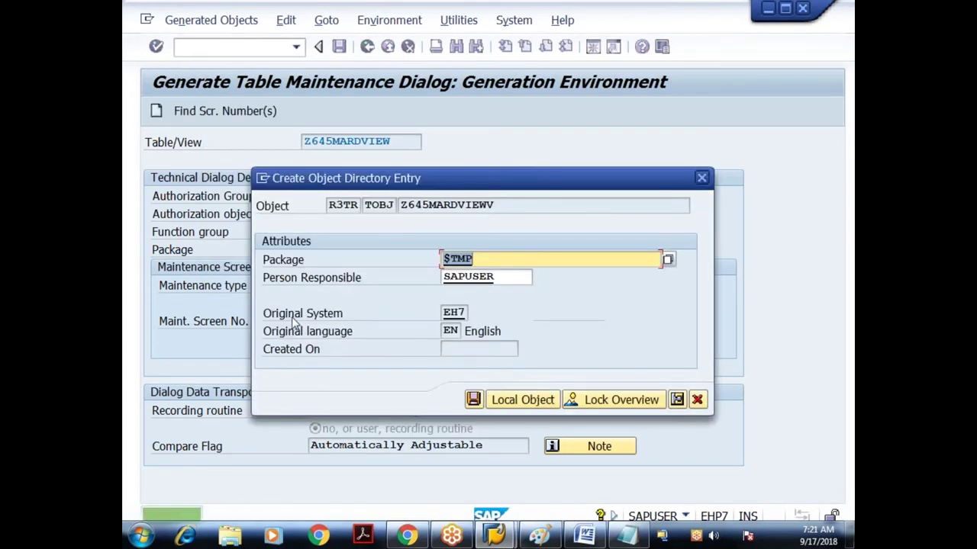
{"action": "key", "text": "Return"}
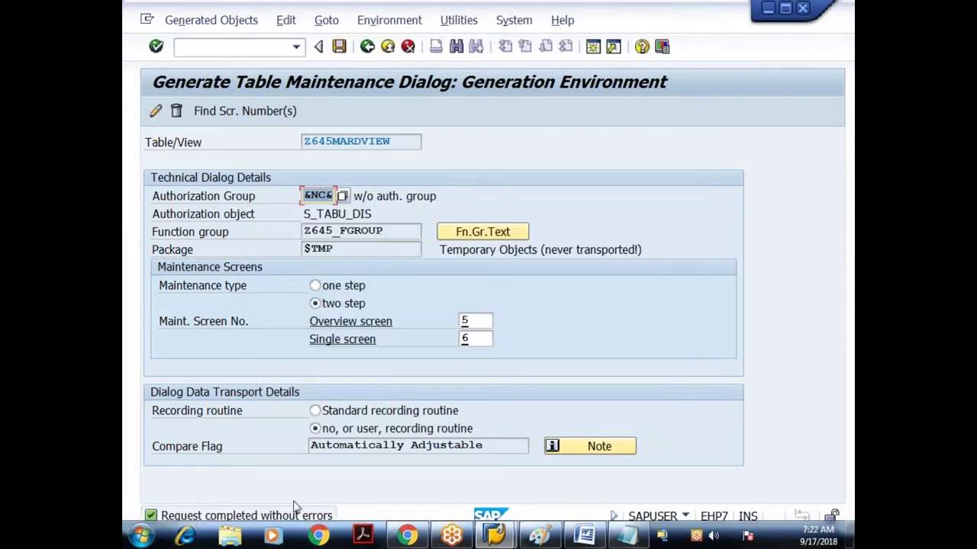
{"action": "left_click", "coordinate": [370, 51]}
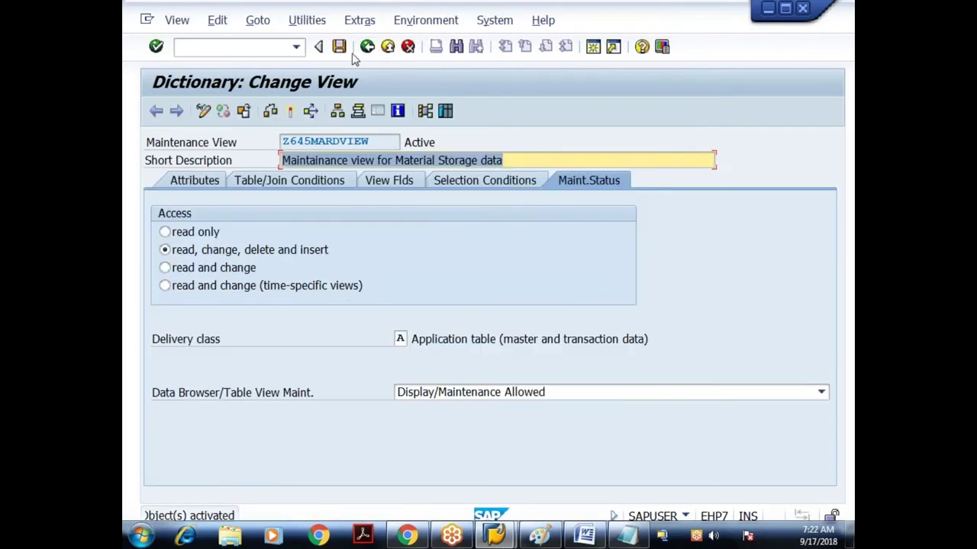
Check the generated table maintenance dialog of Z645MARDVIEW and activate the view again
{"action": "left_click", "coordinate": [313, 21]}
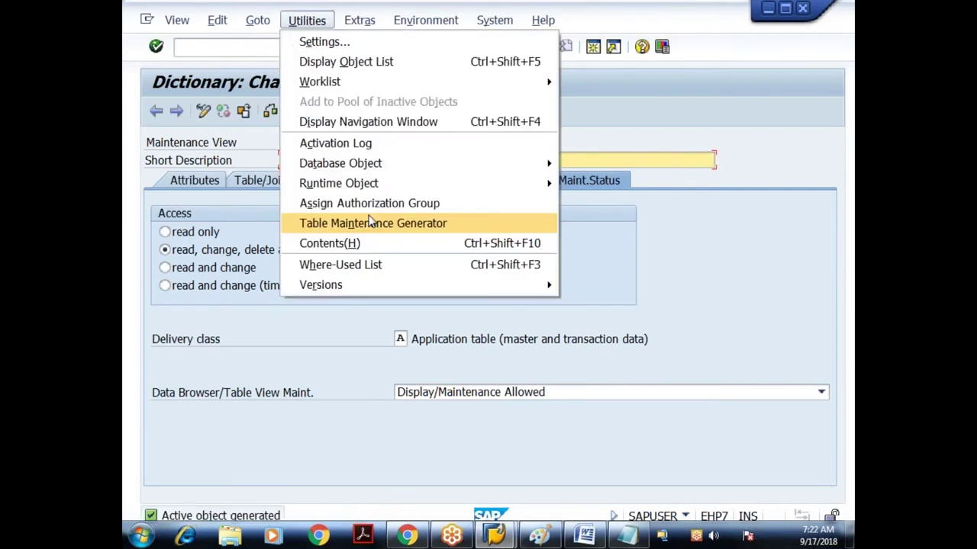
{"action": "left_click", "coordinate": [370, 222]}
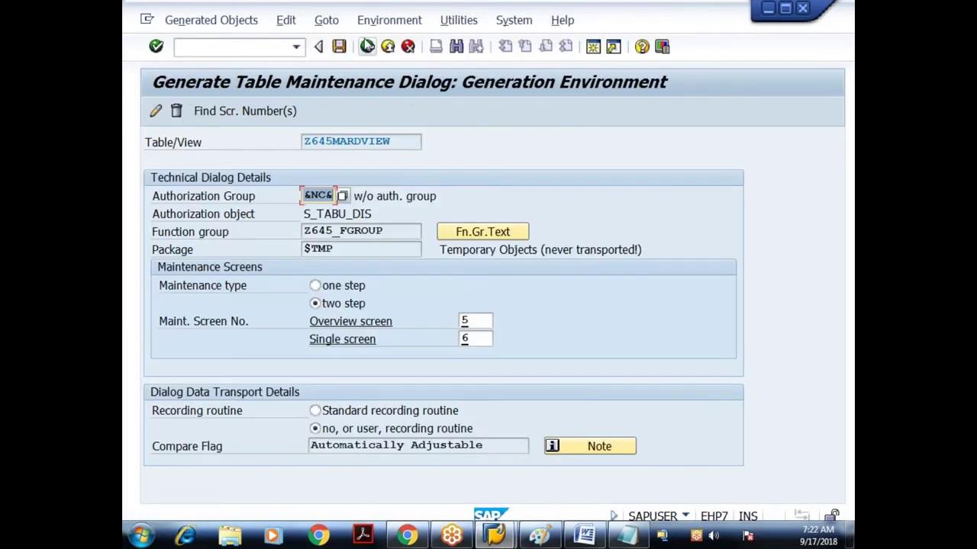
{"action": "key", "text": "F3"}
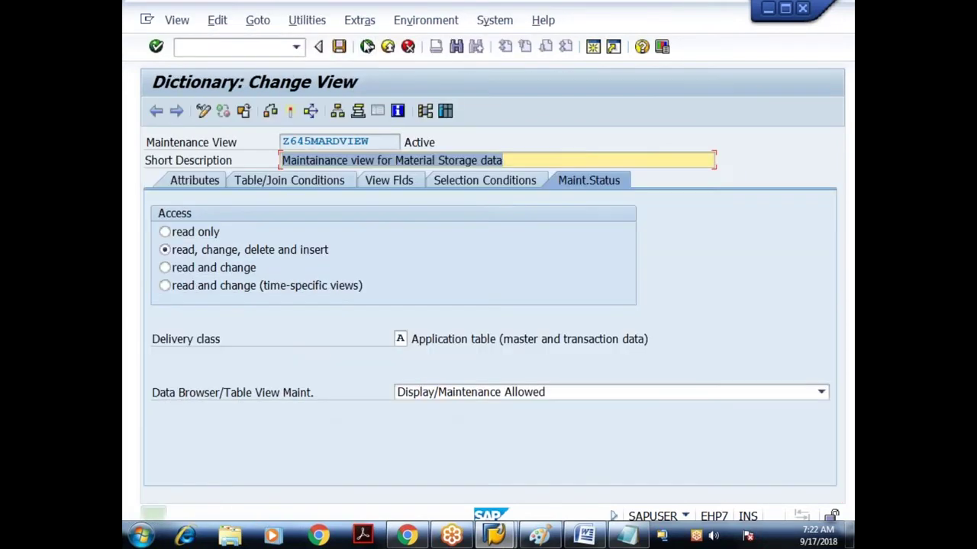
{"action": "left_click", "coordinate": [291, 111]}
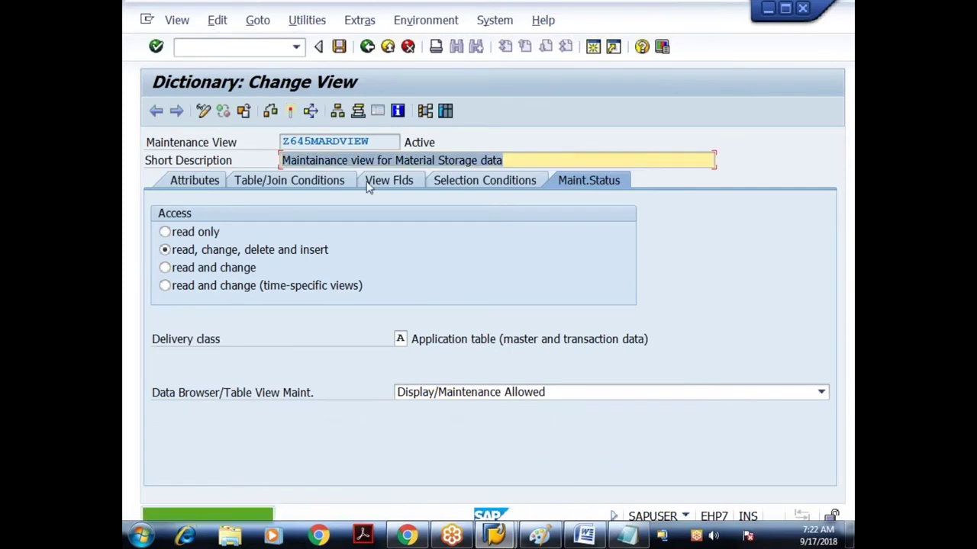
Leave the ABAP Dictionary and open Z645MARDVIEW for maintenance in transaction SM30
{"action": "left_click", "coordinate": [367, 47]}
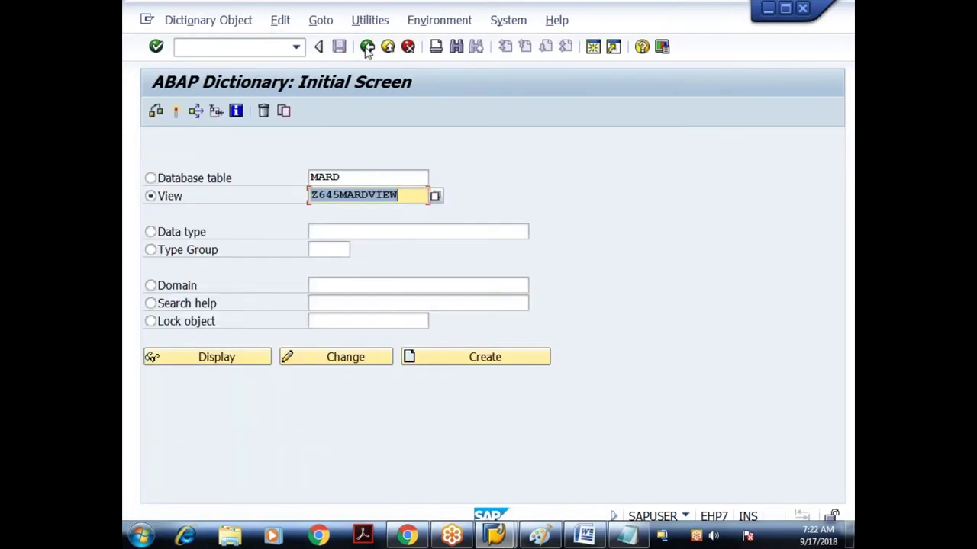
{"action": "left_click", "coordinate": [367, 47]}
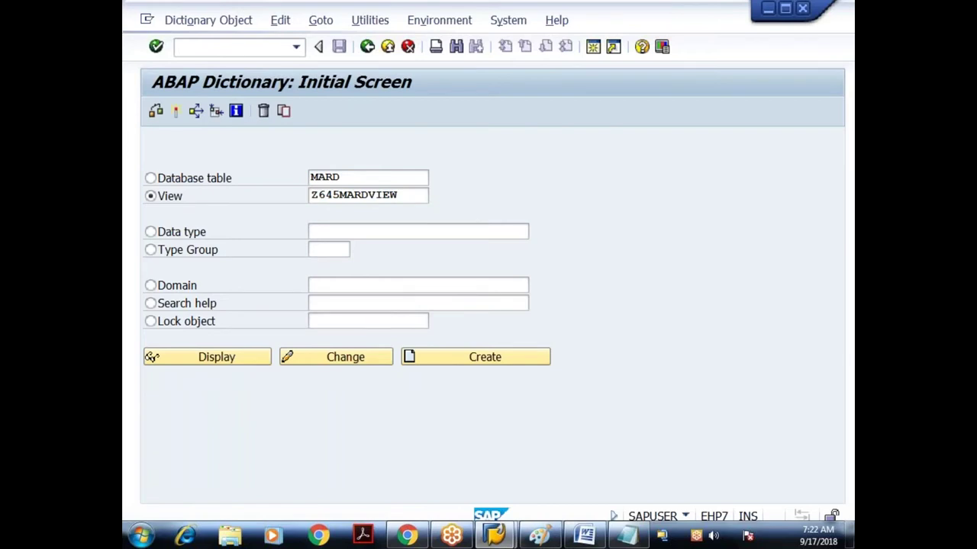
{"action": "left_click", "coordinate": [240, 47]}
{"action": "type", "text": "SM30"}
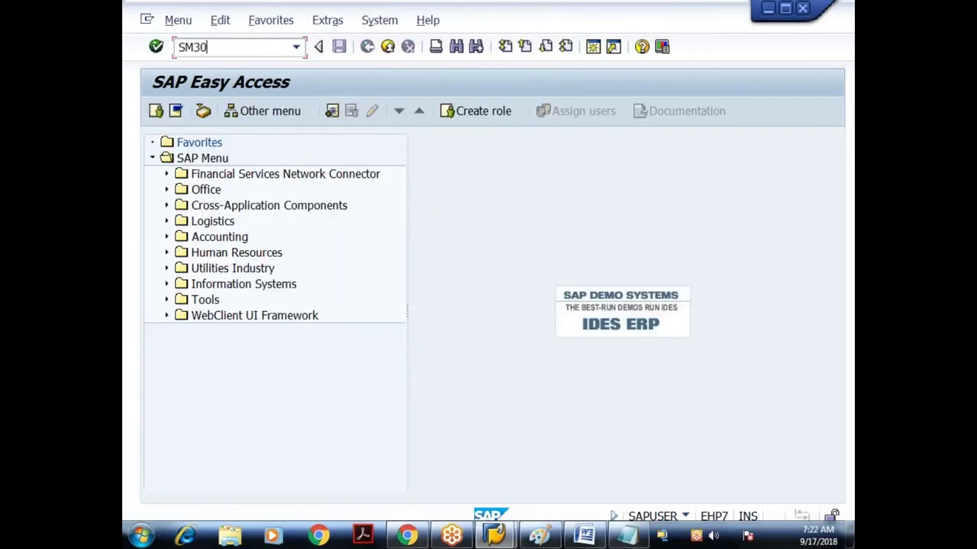
{"action": "key", "text": "Return"}
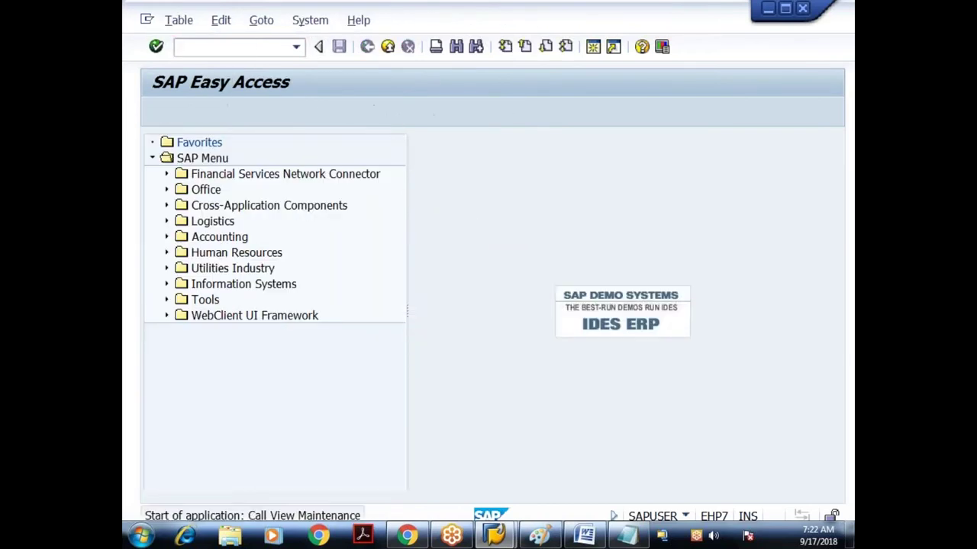
{"action": "left_click", "coordinate": [303, 323]}
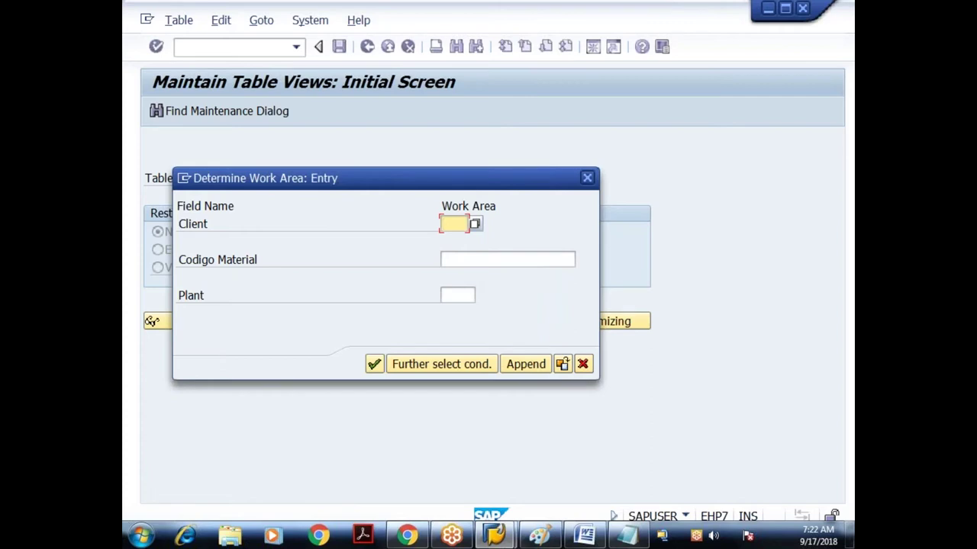
View the storage data entries for client 800, material 100-100 and plant 1000, and return to the start screen
{"action": "type", "text": "800"}
{"action": "key", "text": "Tab"}
{"action": "type", "text": "100-100"}
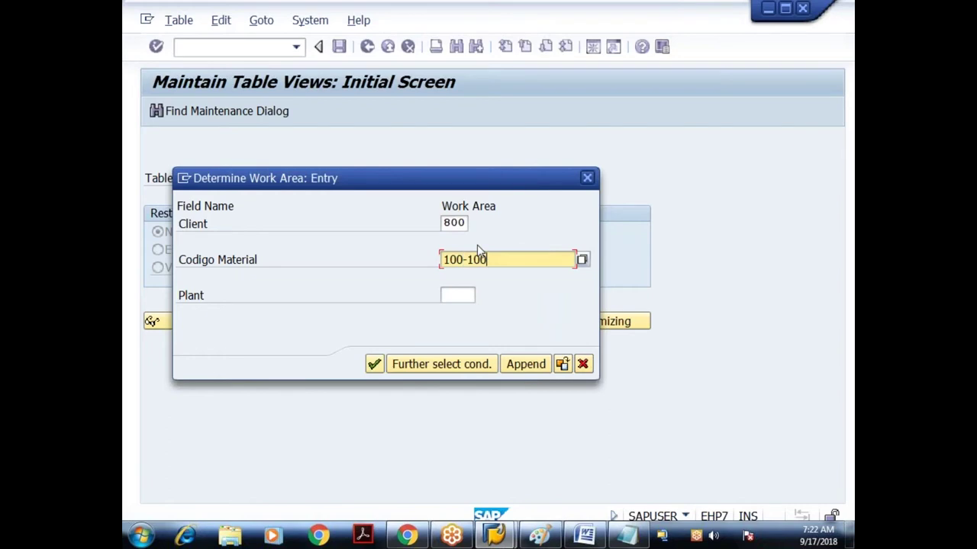
{"action": "key", "text": "Tab"}
{"action": "type", "text": "1000"}
{"action": "key", "text": "Return"}
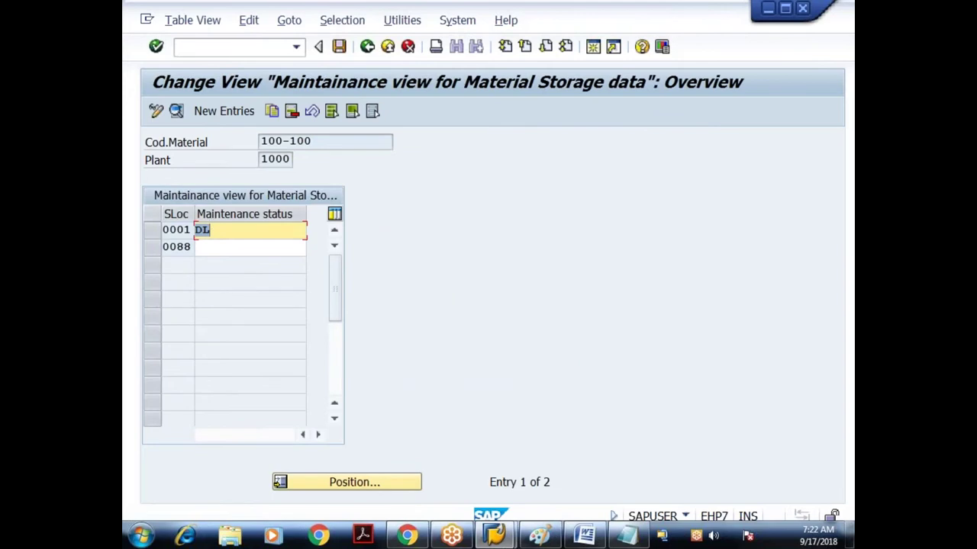
{"action": "left_click", "coordinate": [367, 46]}
{"action": "left_click", "coordinate": [367, 47]}
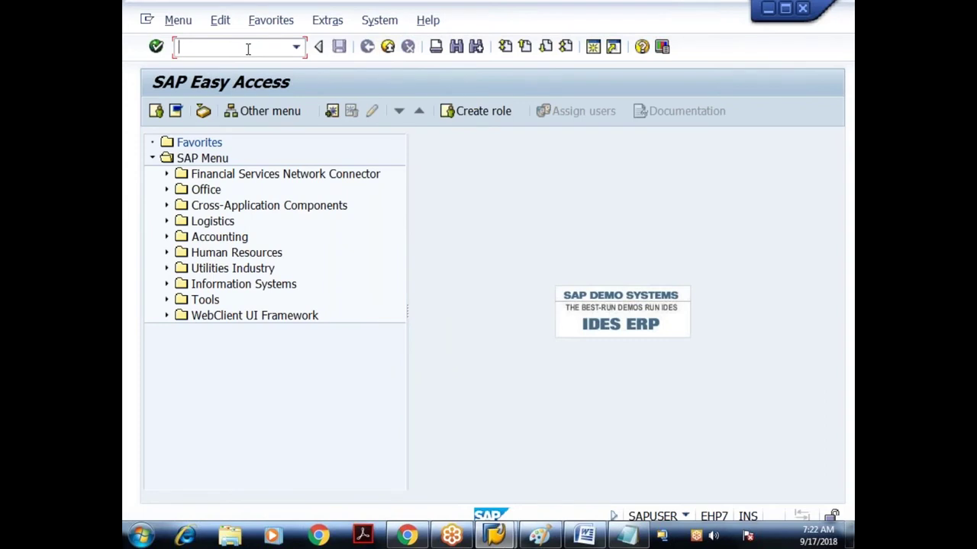
Test the maintenance dialog of Z645MARAVIEW in transaction SM30
{"action": "type", "text": "SM30"}
{"action": "key", "text": "Return"}
{"action": "key", "text": "BackSpace"}
{"action": "type", "text": "ARaVIEW"}
{"action": "key", "text": "ctrl+a"}
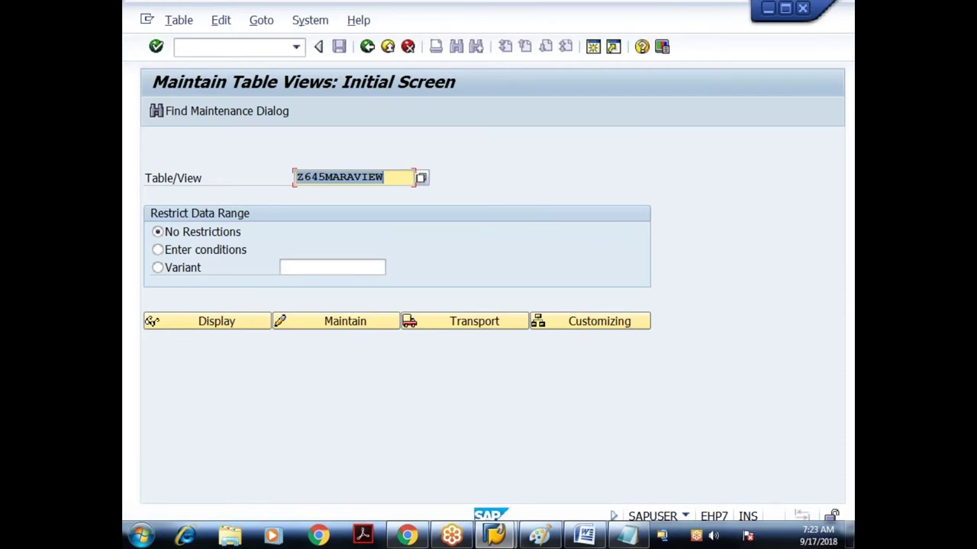
{"action": "left_click", "coordinate": [347, 326]}
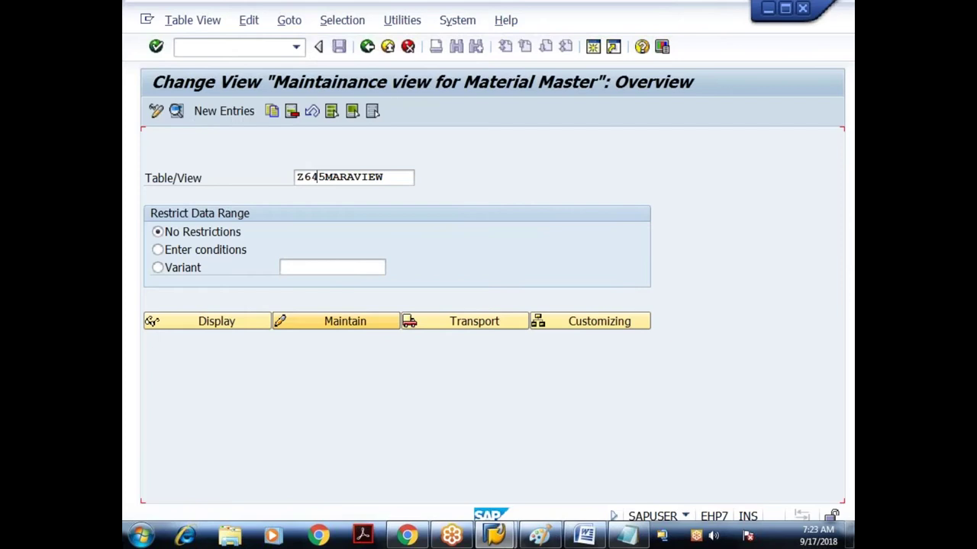
{"action": "key", "text": "F3"}
Test the maintenance dialog of Z645MARCVIEW for client 800 and material 100-100, and return to the start screen
{"action": "left_click", "coordinate": [353, 177]}
{"action": "key", "text": "BackSpace"}
{"action": "type", "text": "c"}
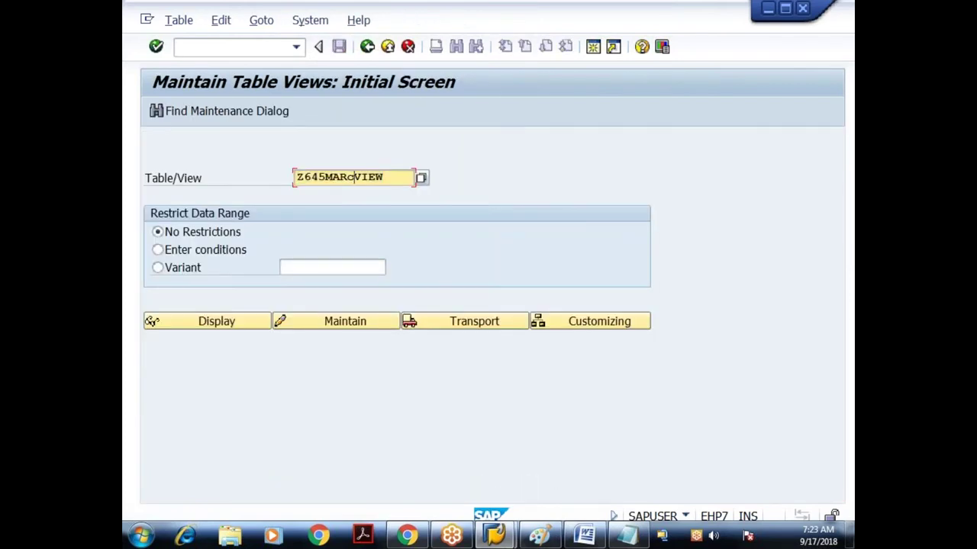
{"action": "left_click", "coordinate": [375, 322]}
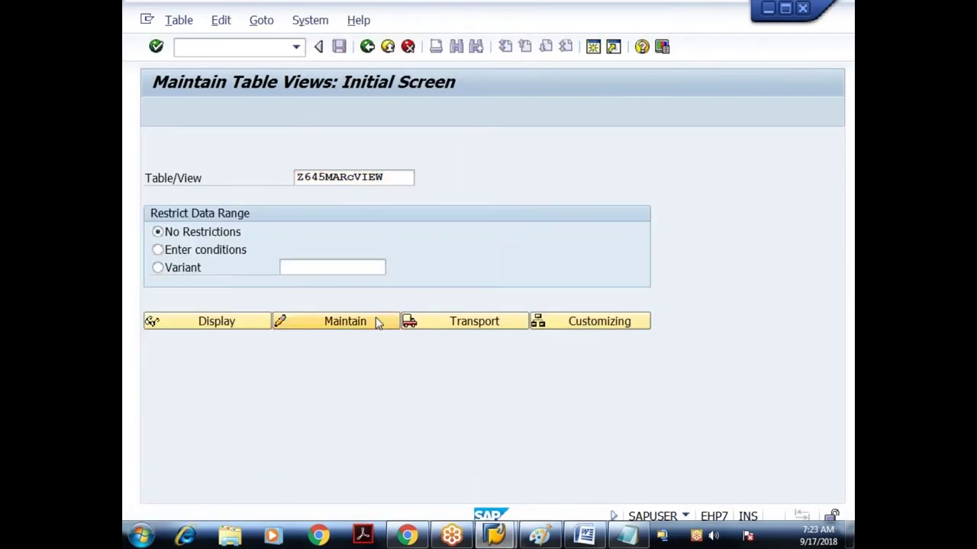
{"action": "left_click", "coordinate": [462, 224]}
{"action": "left_click", "coordinate": [453, 267]}
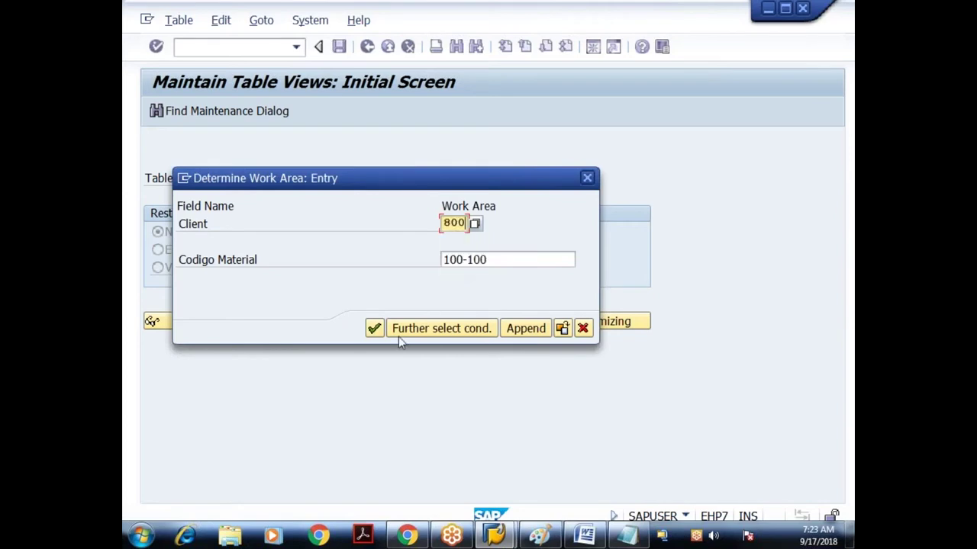
{"action": "left_click", "coordinate": [374, 328]}
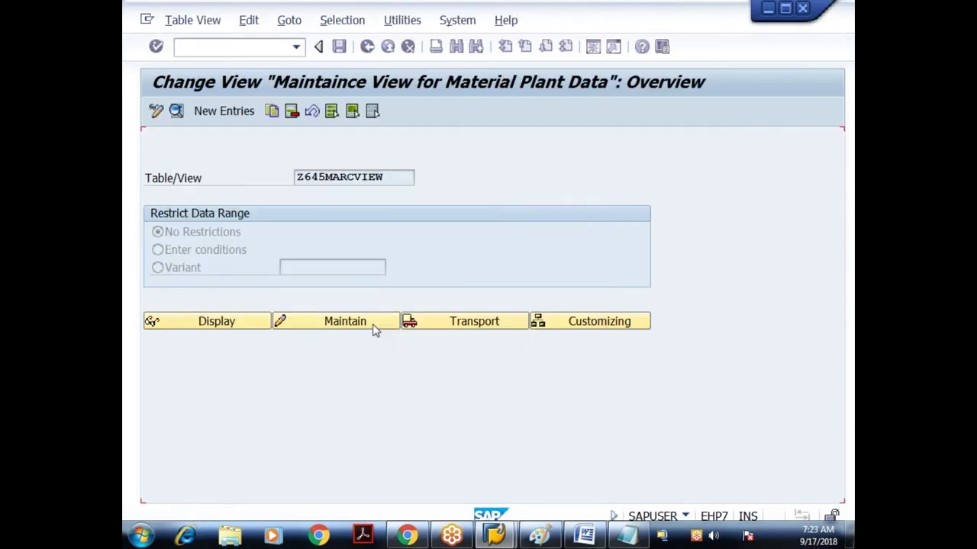
{"action": "left_click", "coordinate": [367, 47]}
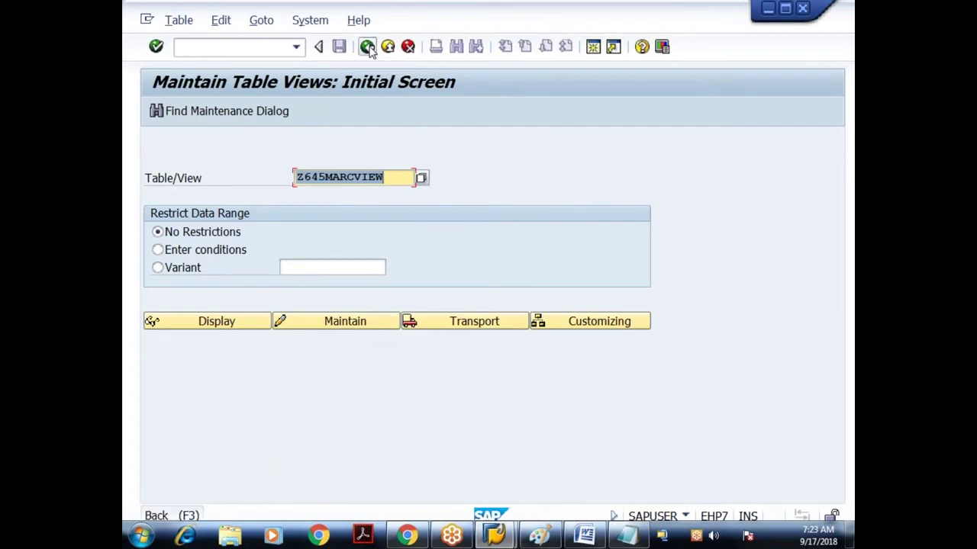
{"action": "left_click", "coordinate": [367, 47]}
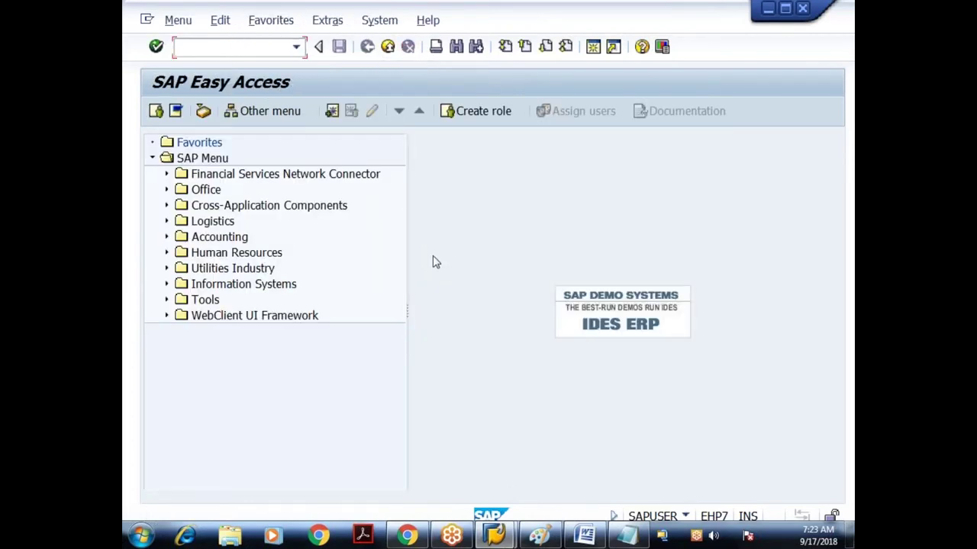
Switch to Paint to point out the view cluster (se54) label in the diagram, and return to SAP Easy Access
{"action": "left_click", "coordinate": [539, 540]}
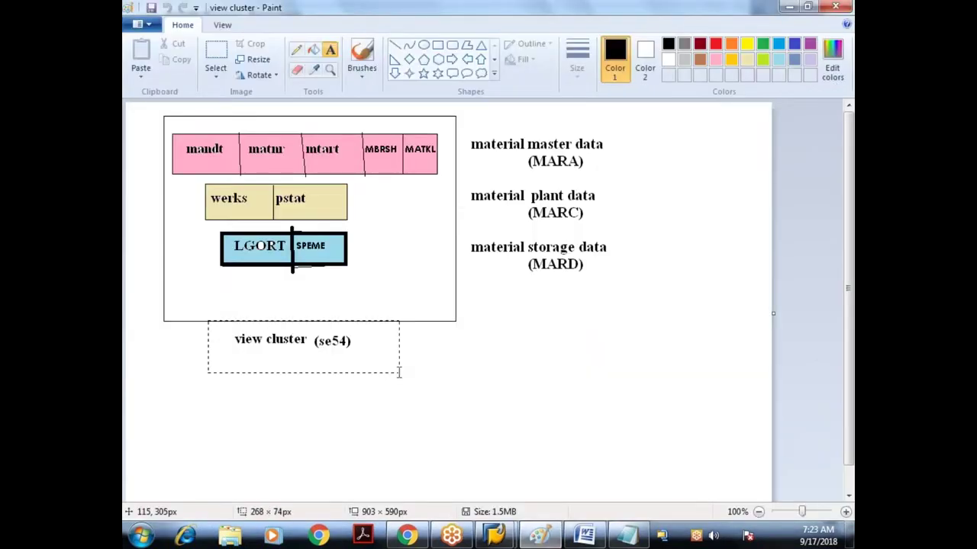
{"action": "left_click", "coordinate": [398, 372]}
{"action": "mouse_move", "coordinate": [494, 535]}
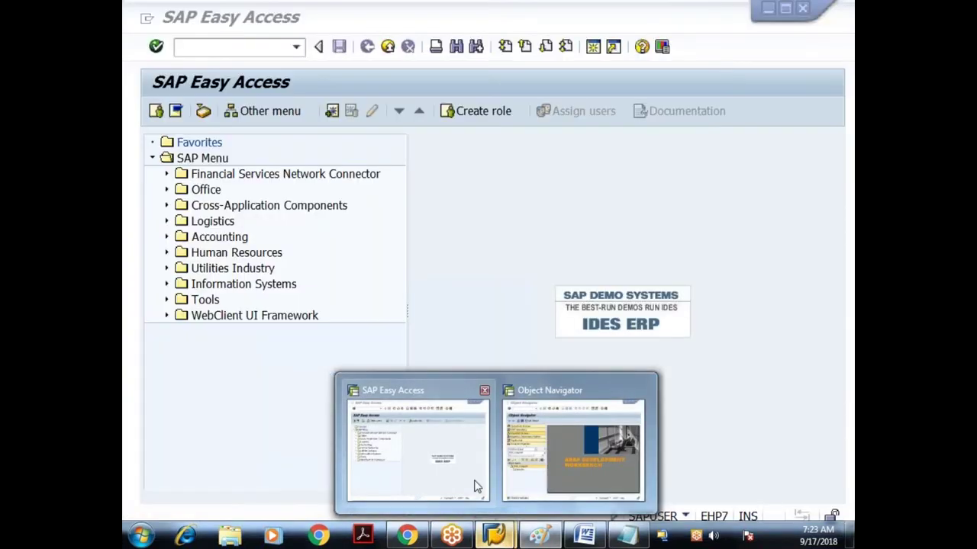
{"action": "left_click", "coordinate": [475, 485]}
Start transaction SE54, clear the Table/View name and open the view cluster editing screen
{"action": "type", "text": "se54"}
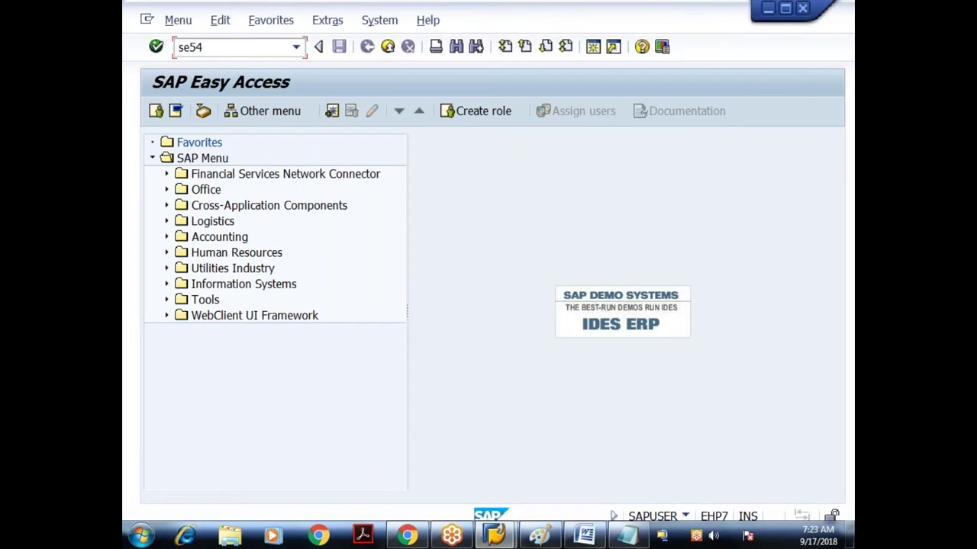
{"action": "key", "text": "Return"}
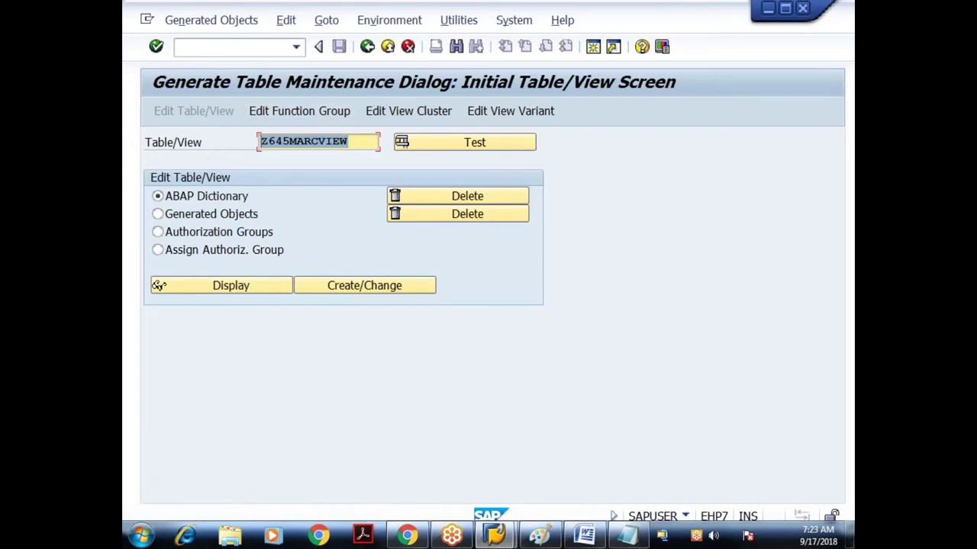
{"action": "key", "text": "Delete"}
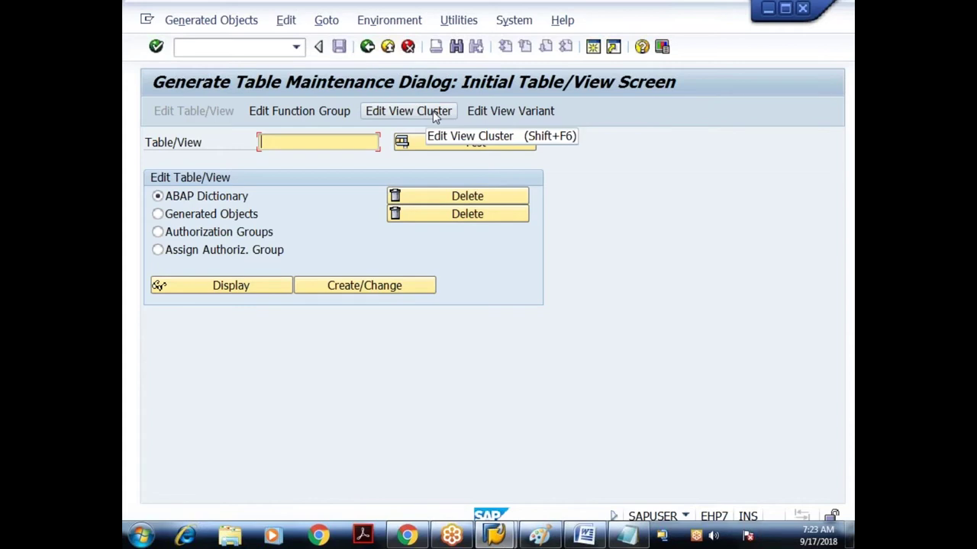
{"action": "left_click", "coordinate": [410, 111]}
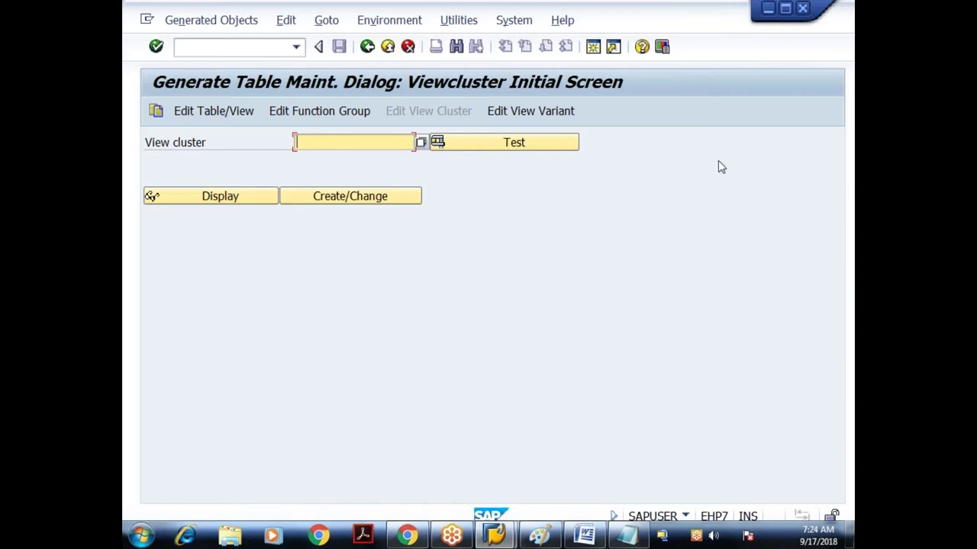
Create the view cluster Z645MATCLUSTER and acknowledge the information message
{"action": "type", "text": "Z645MATCLUSTER"}
{"action": "key", "text": "Return"}
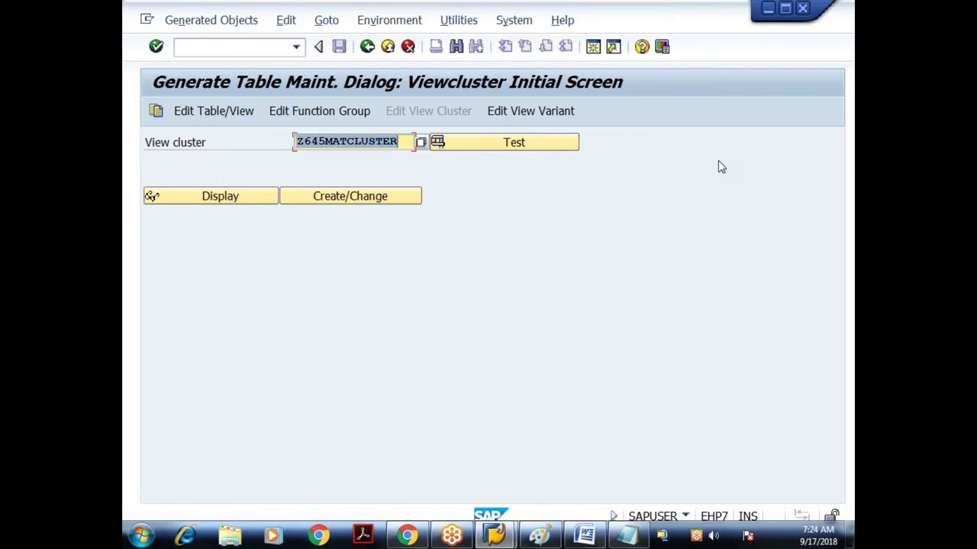
{"action": "left_click_drag", "start_coordinate": [403, 141], "coordinate": [270, 139]}
{"action": "left_click", "coordinate": [345, 141]}
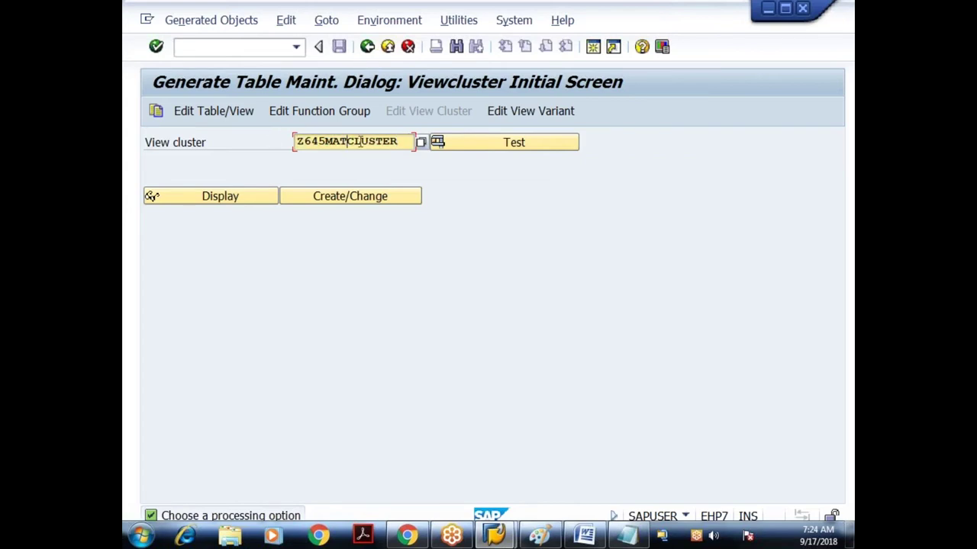
{"action": "left_click_drag", "start_coordinate": [396, 141], "coordinate": [271, 143]}
{"action": "left_click", "coordinate": [343, 196]}
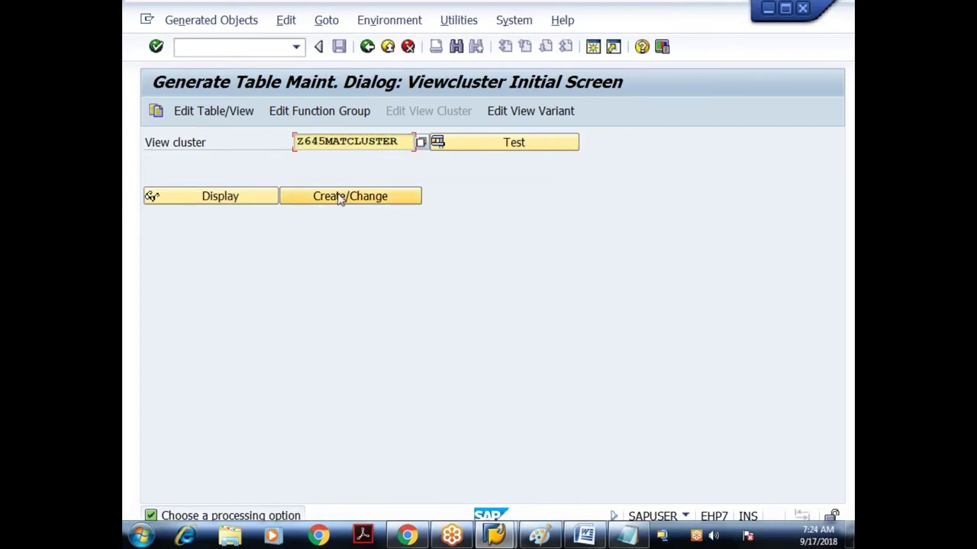
{"action": "left_click", "coordinate": [341, 197]}
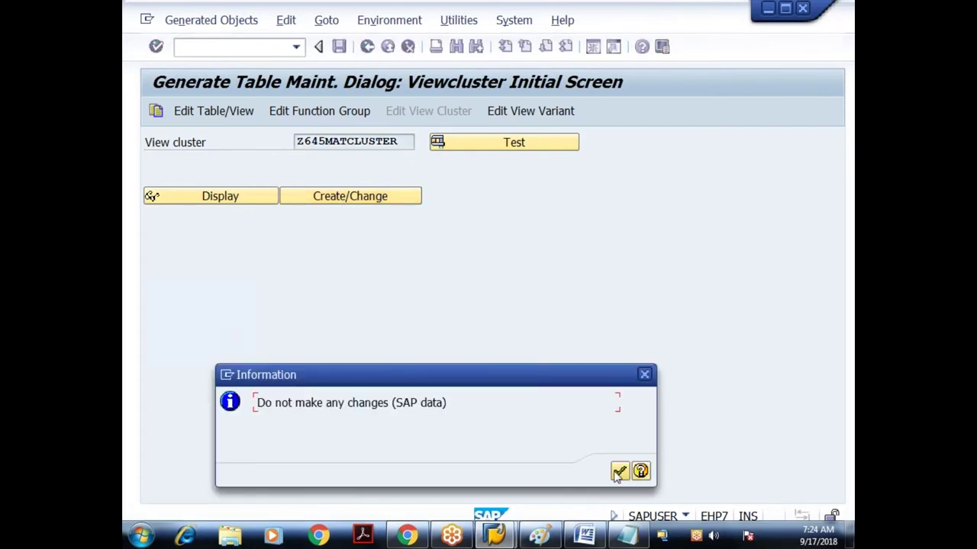
{"action": "left_click", "coordinate": [619, 471]}
{"action": "left_click", "coordinate": [473, 399]}
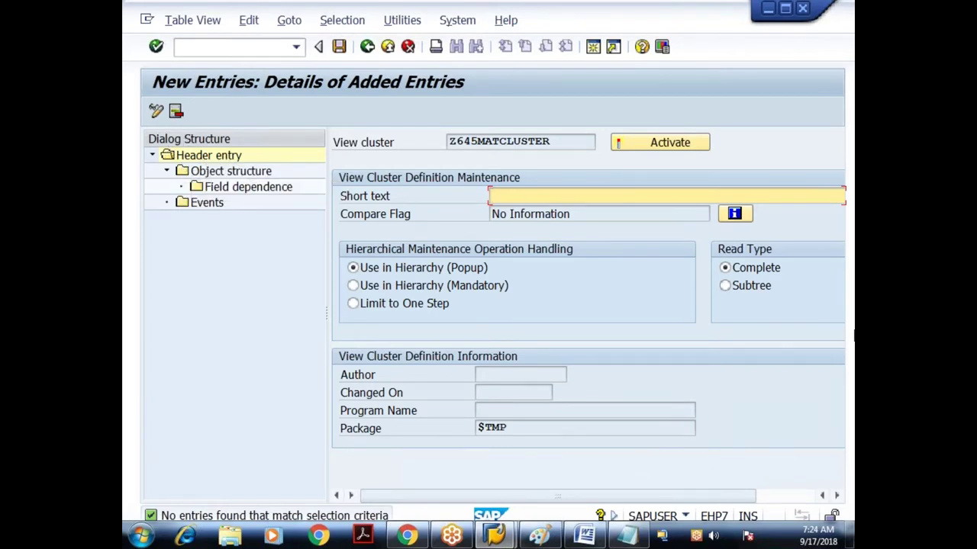
Set the header entry's short text to "View cluster for Material Data"
{"action": "type", "text": "View cluster f"}
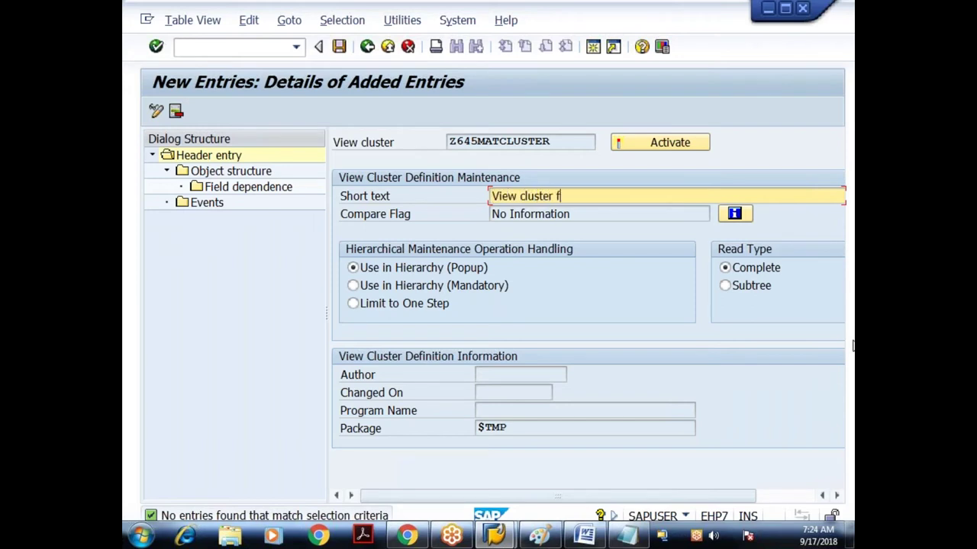
{"action": "type", "text": "or Material Data"}
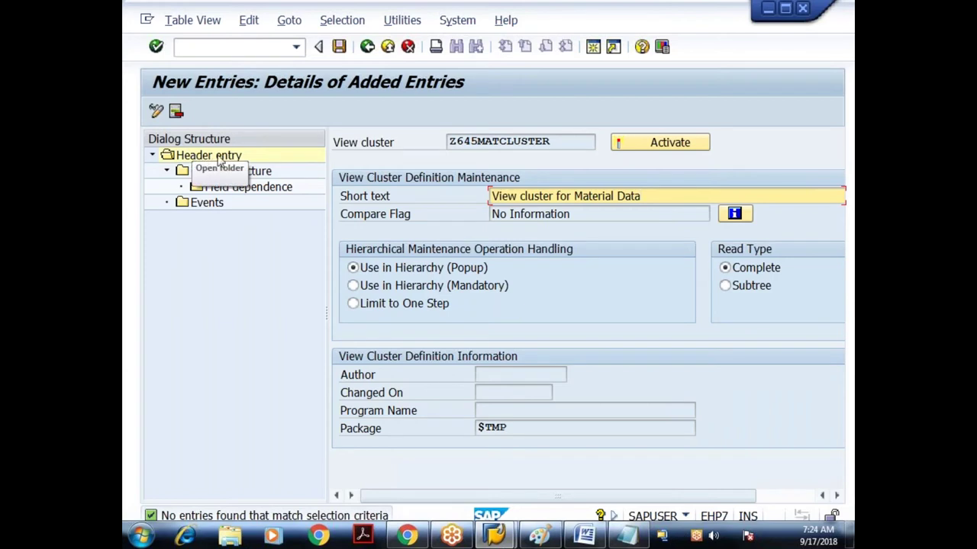
{"action": "double_click", "coordinate": [196, 156]}
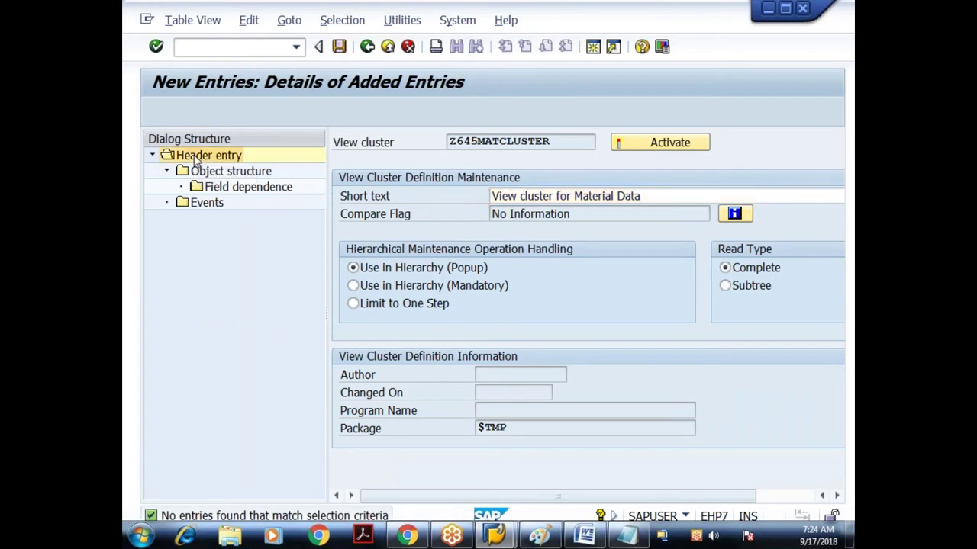
{"action": "left_click", "coordinate": [513, 196]}
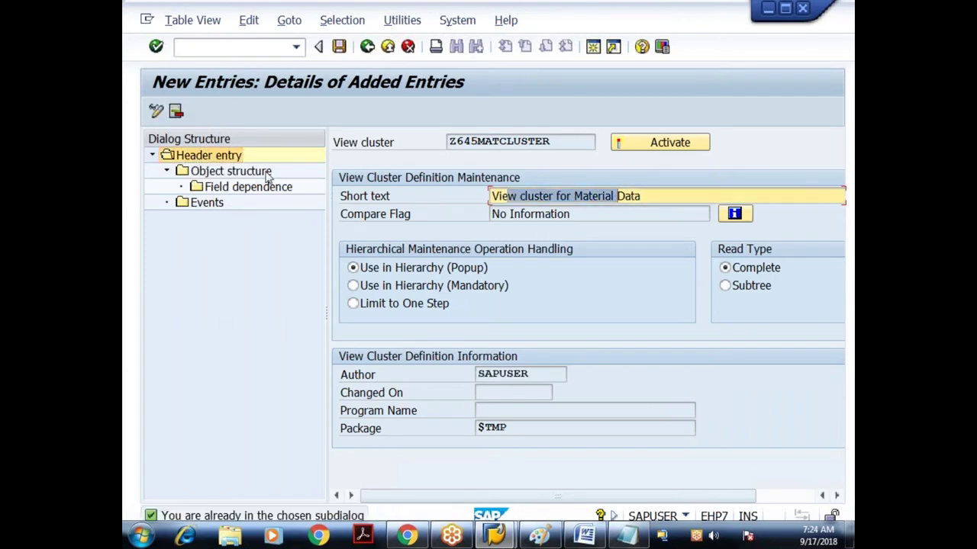
Add Z645MARAVIEW, Z645MARCVIEW and Z645MARDVIEW as new entries in the view cluster's object structure and acknowledge the information messages
{"action": "double_click", "coordinate": [214, 174]}
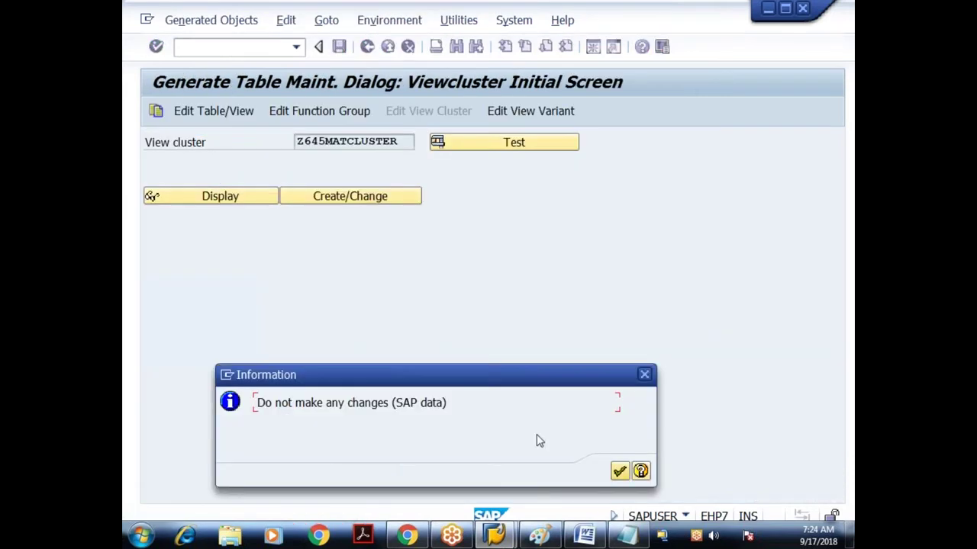
{"action": "left_click", "coordinate": [618, 471]}
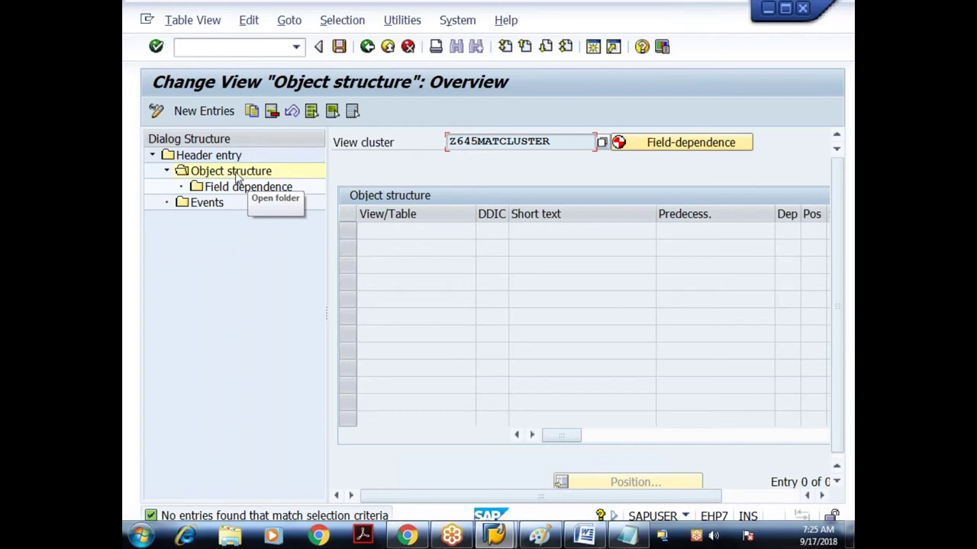
{"action": "left_click", "coordinate": [199, 113]}
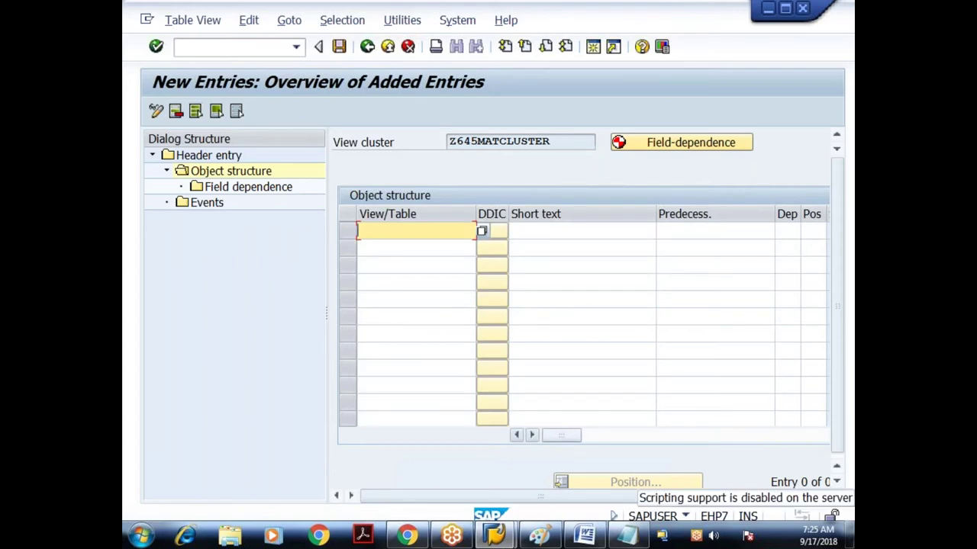
{"action": "type", "text": "Z645MARAVIEW"}
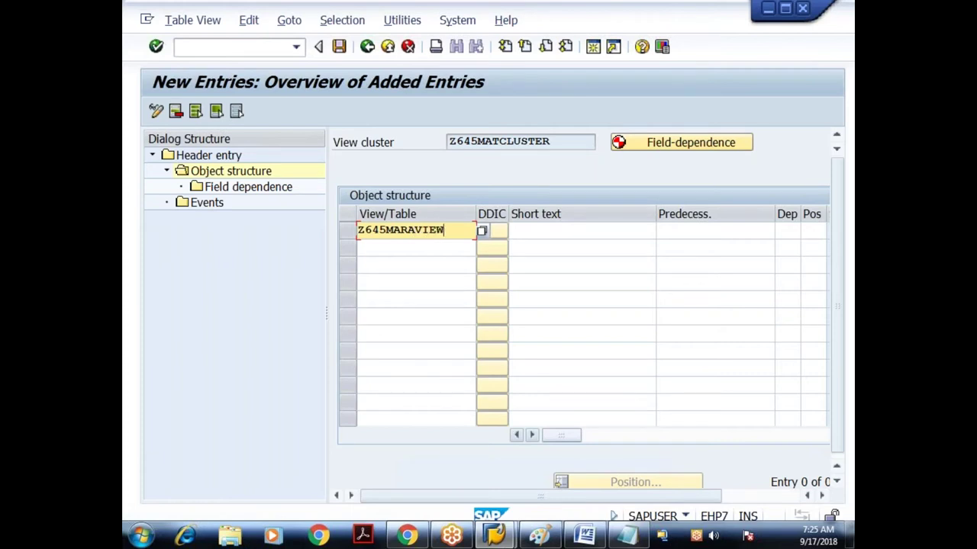
{"action": "left_click", "coordinate": [422, 246]}
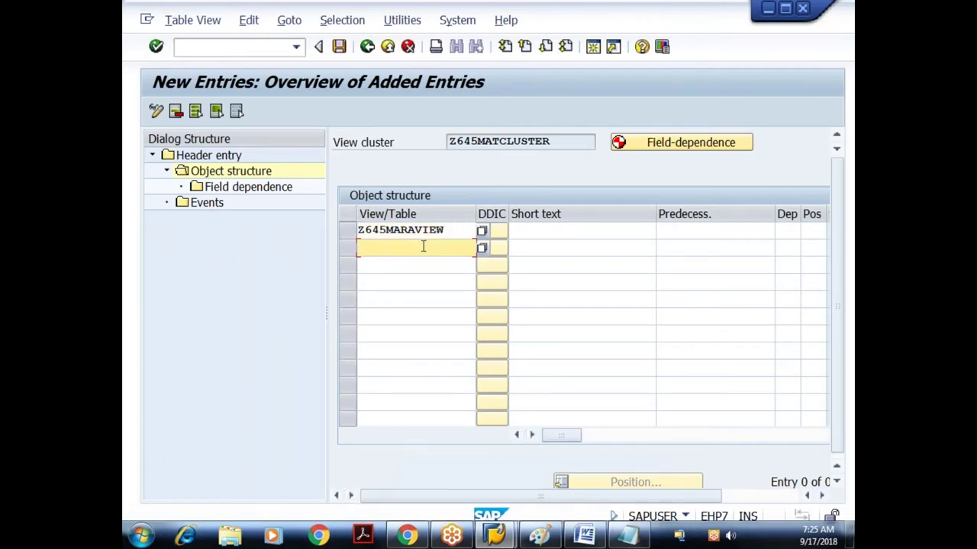
{"action": "type", "text": "Z645MARCVIEW"}
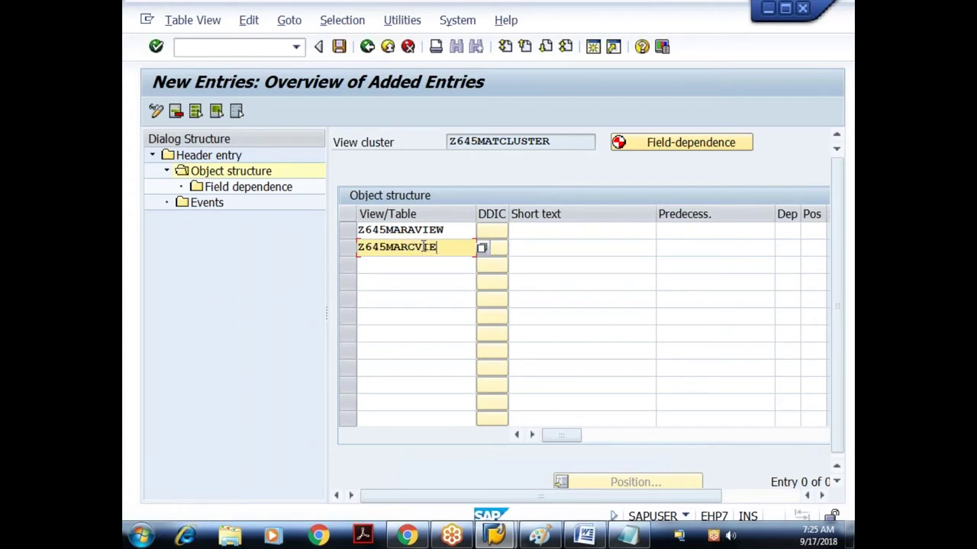
{"action": "left_click", "coordinate": [398, 266]}
{"action": "type", "text": "Z645MARD"}
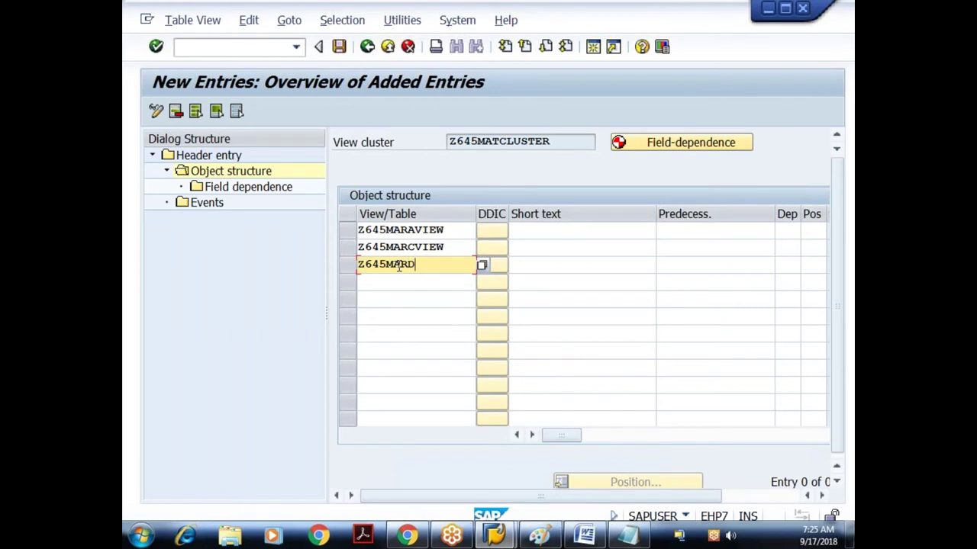
{"action": "type", "text": "VIEW"}
{"action": "key", "text": "Return"}
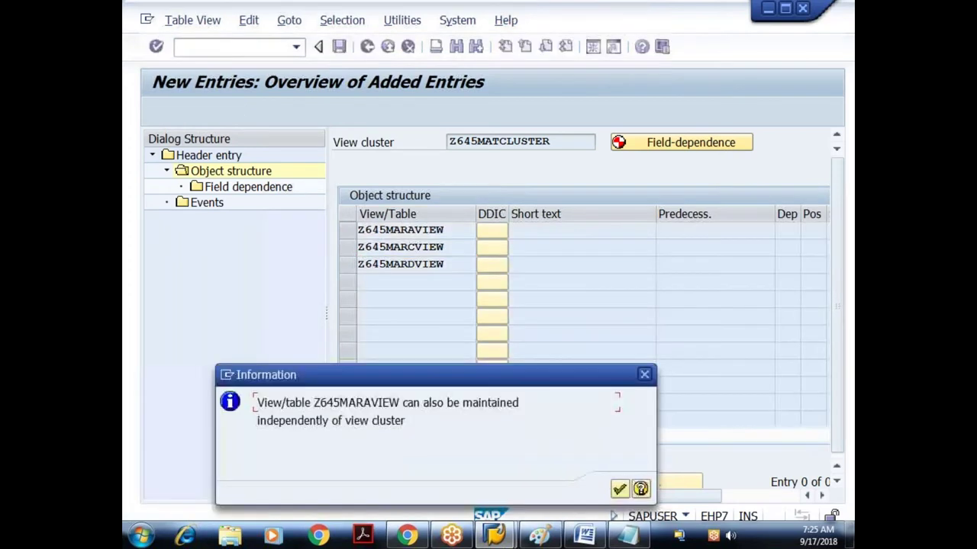
{"action": "key", "text": "Return"}
{"action": "key", "text": "Return"}
{"action": "key", "text": "Return"}
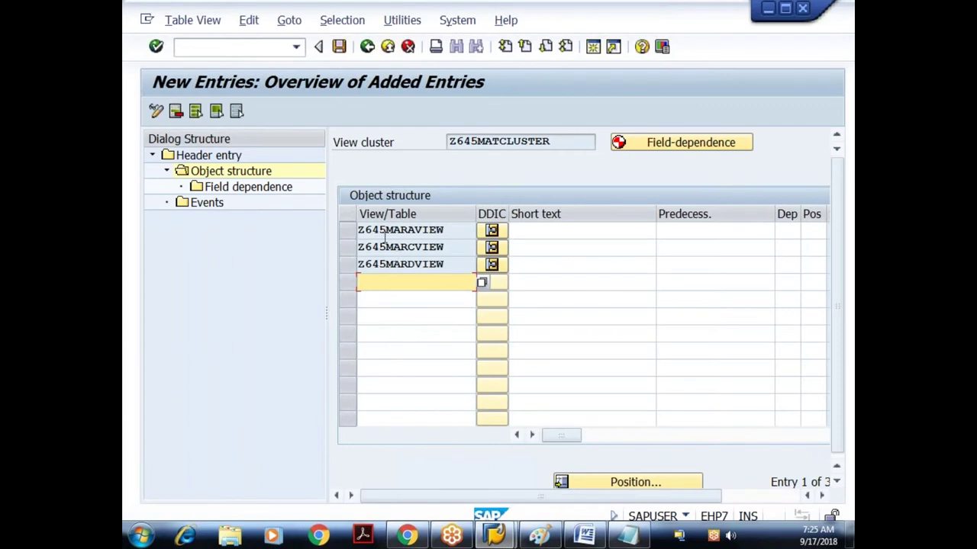
Enter the short texts "Material Master Data", "Material Plant Data" and "Material Storage Data" for the MARA, MARC and MARD views respectively
{"action": "left_click", "coordinate": [536, 232]}
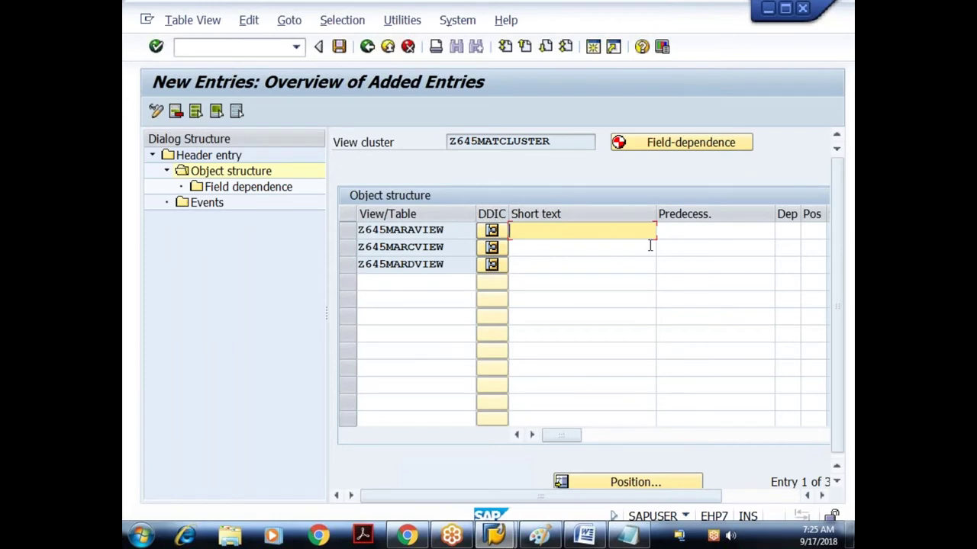
{"action": "type", "text": "Material Master Data"}
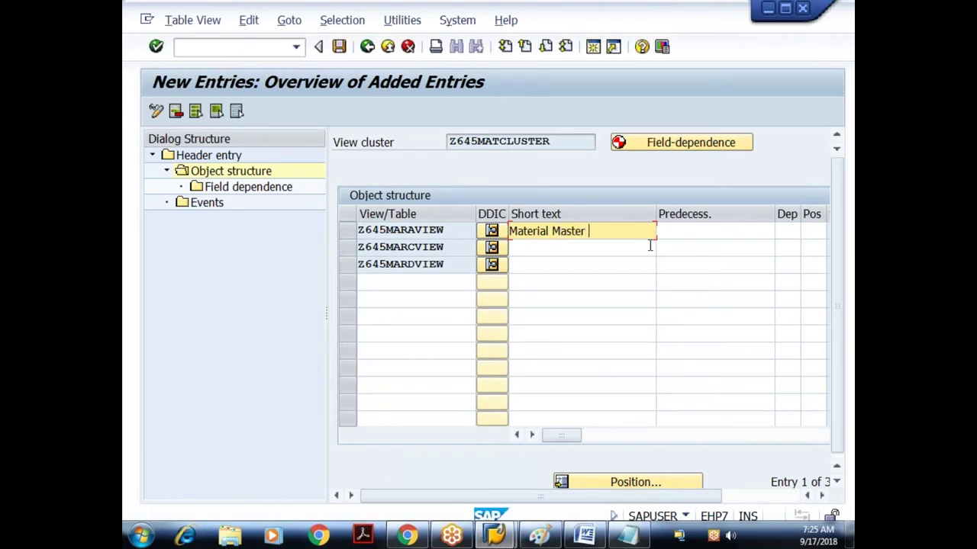
{"action": "left_click", "coordinate": [649, 246]}
{"action": "type", "text": "Materi"}
{"action": "type", "text": "Plant Data"}
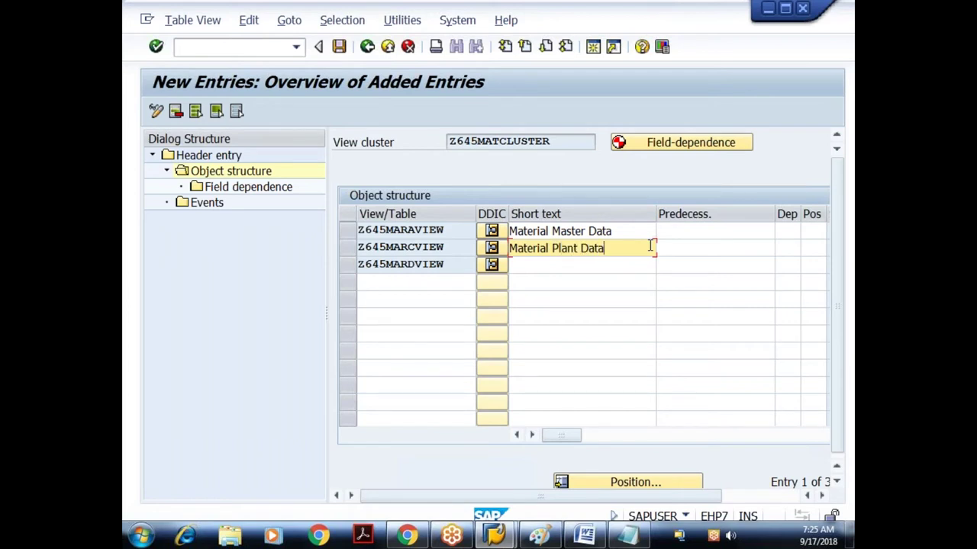
{"action": "key", "text": "Down"}
{"action": "type", "text": "Material Storage Dat"}
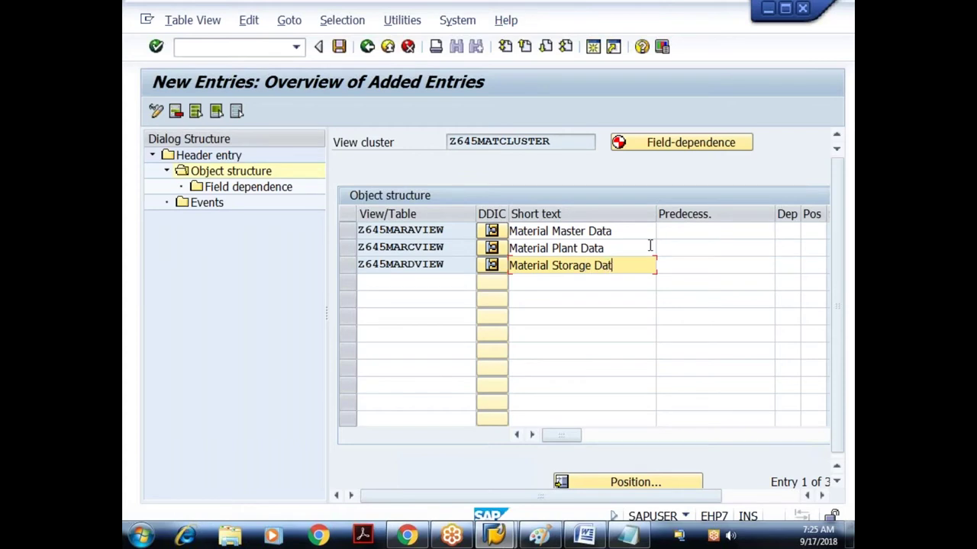
{"action": "type", "text": "a"}
{"action": "key", "text": "Return"}
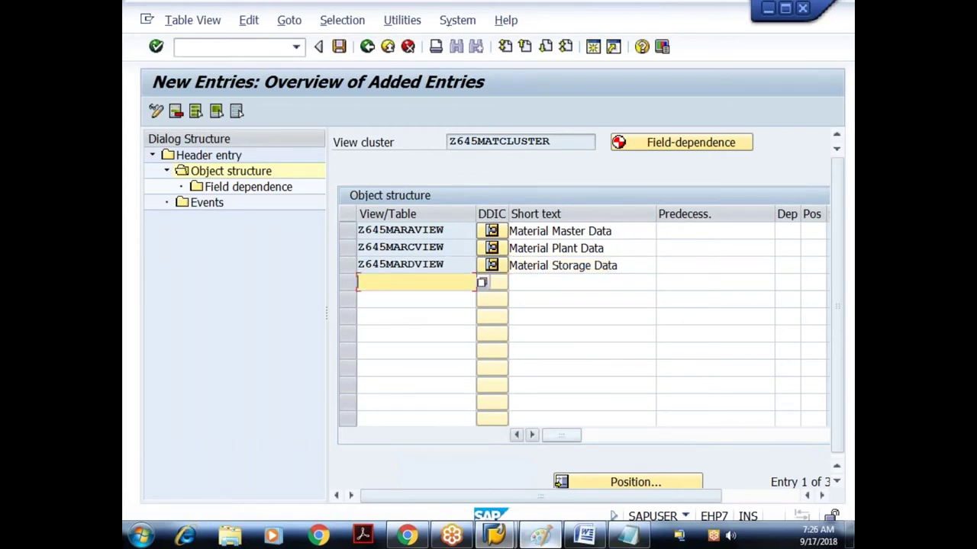
Switch to Paint to examine the view hierarchy in the view cluster diagram
{"action": "left_click", "coordinate": [541, 537]}
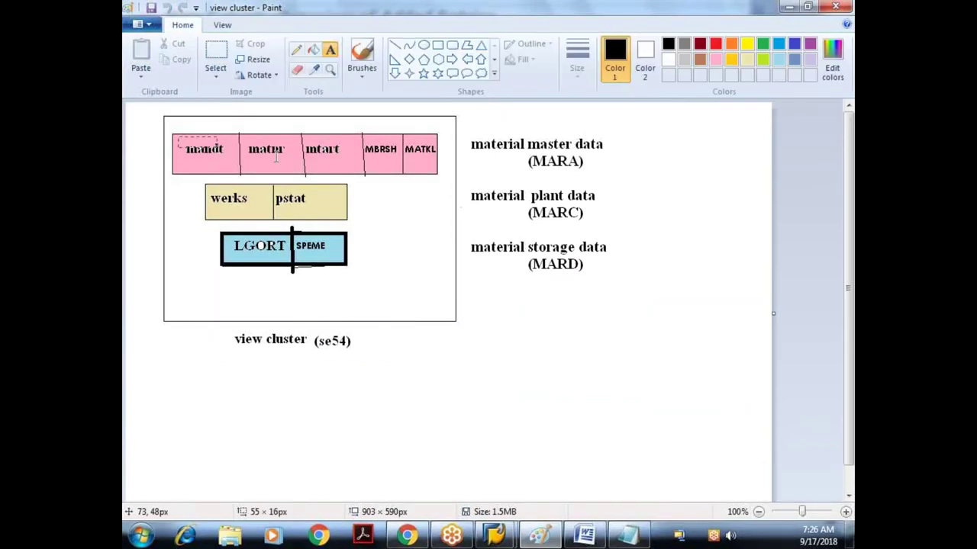